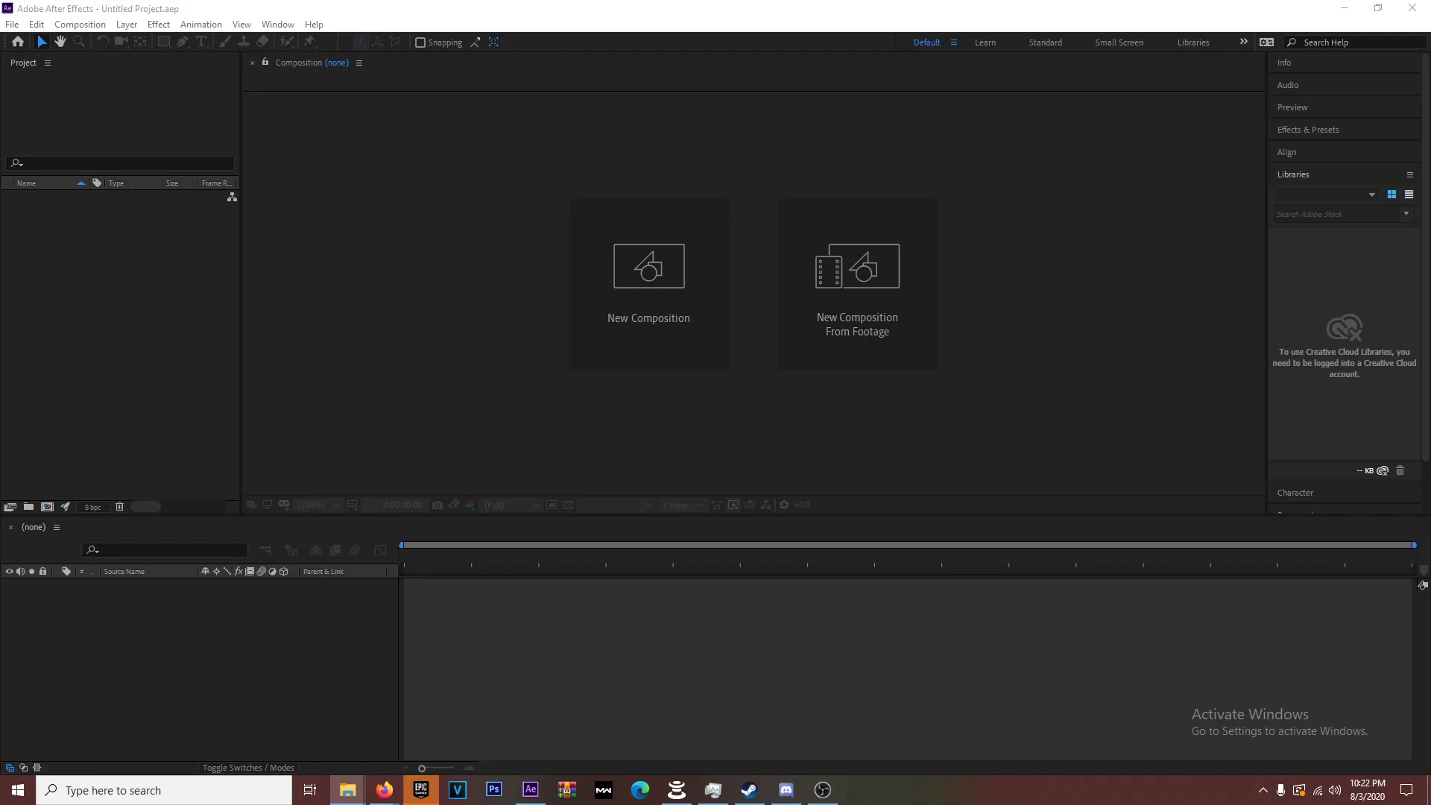
Step: Import bridge.mp4 and build a 1920x1080, 60 fps composition named bridge from it
{"action": "left_click_drag", "start_coordinate": [82, 421], "coordinate": [169, 335]}
{"action": "left_click", "coordinate": [281, 489]}
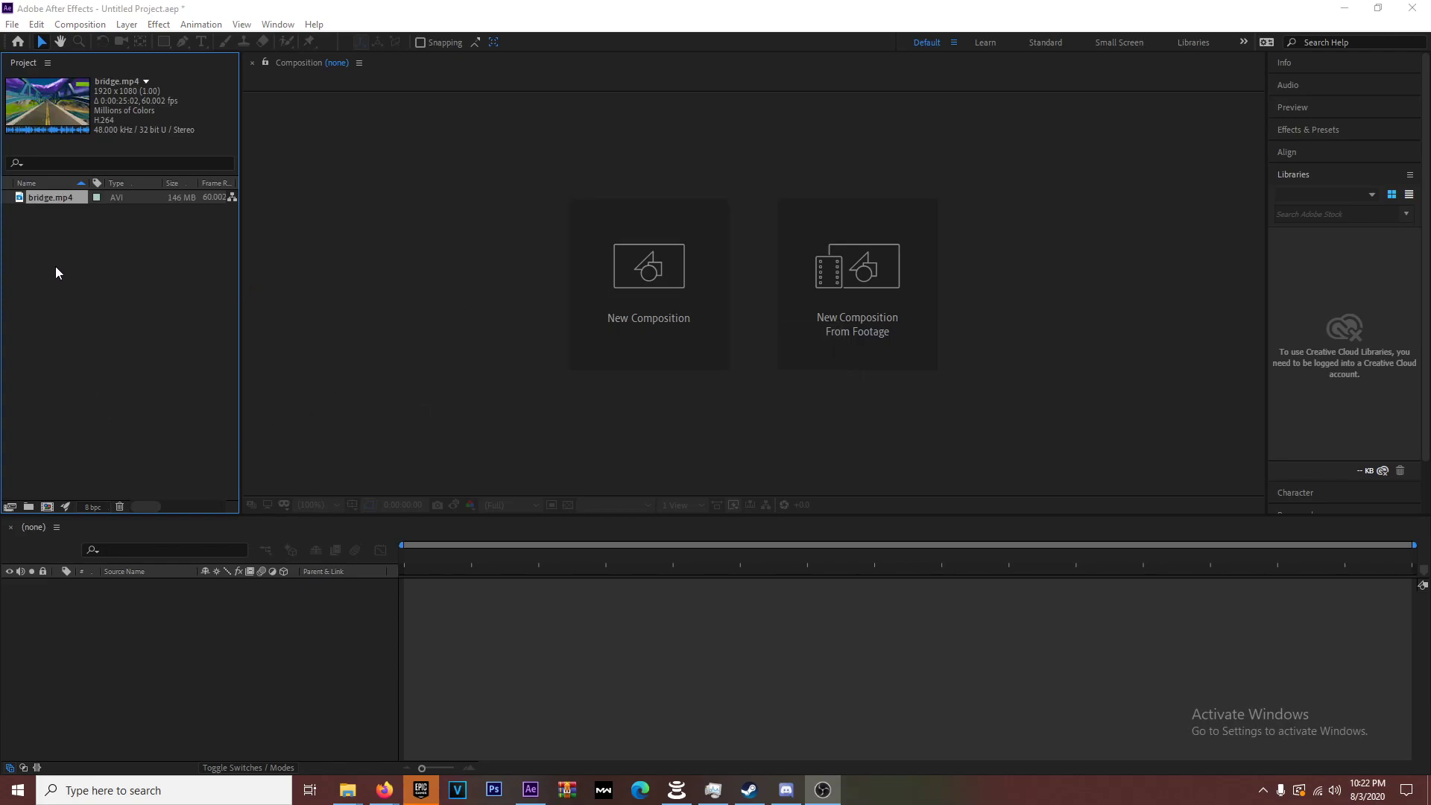
{"action": "left_click_drag", "start_coordinate": [56, 195], "coordinate": [62, 210]}
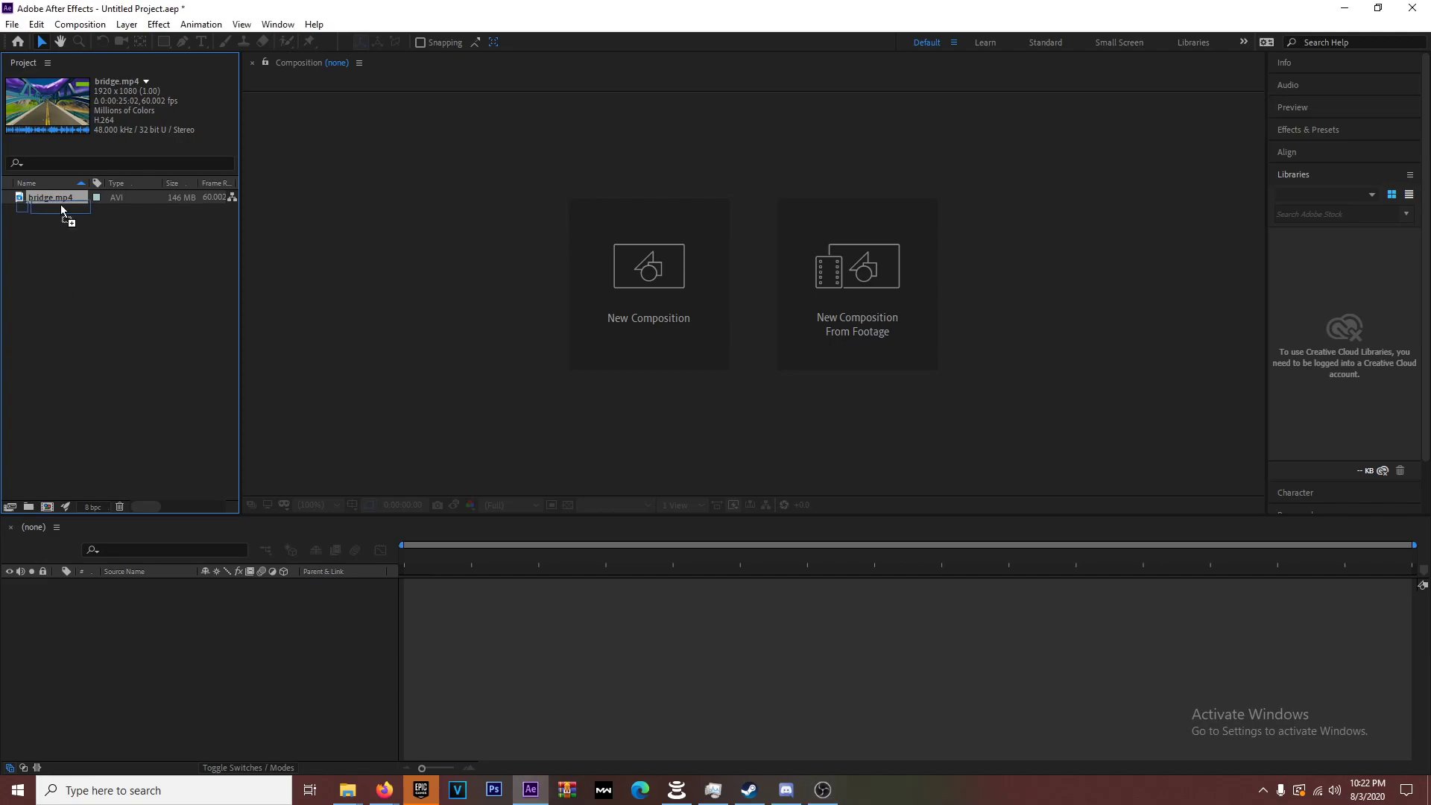
{"action": "left_click_drag", "start_coordinate": [208, 467], "coordinate": [102, 239]}
{"action": "left_click_drag", "start_coordinate": [208, 557], "coordinate": [202, 655]}
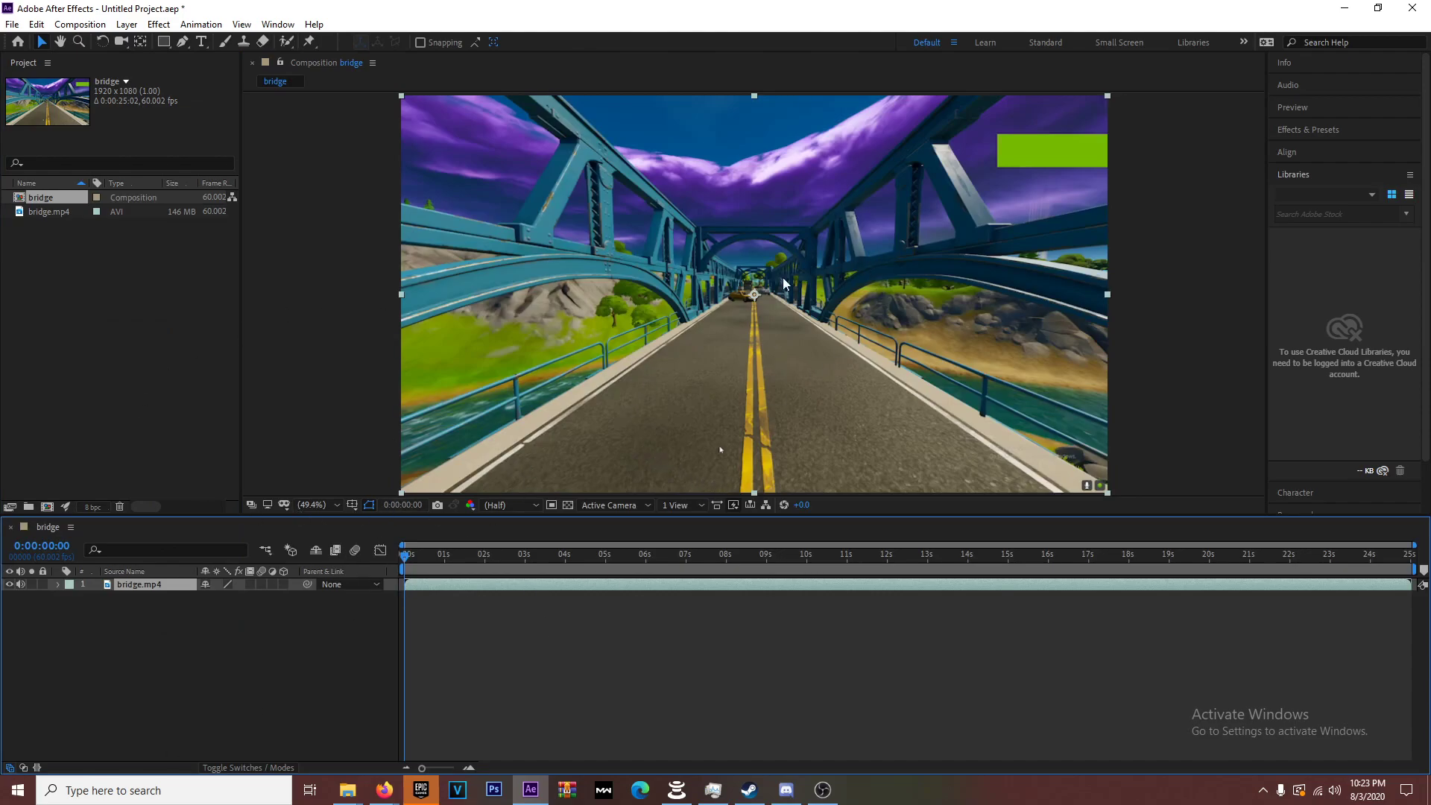
{"action": "left_click_drag", "start_coordinate": [561, 556], "coordinate": [765, 680]}
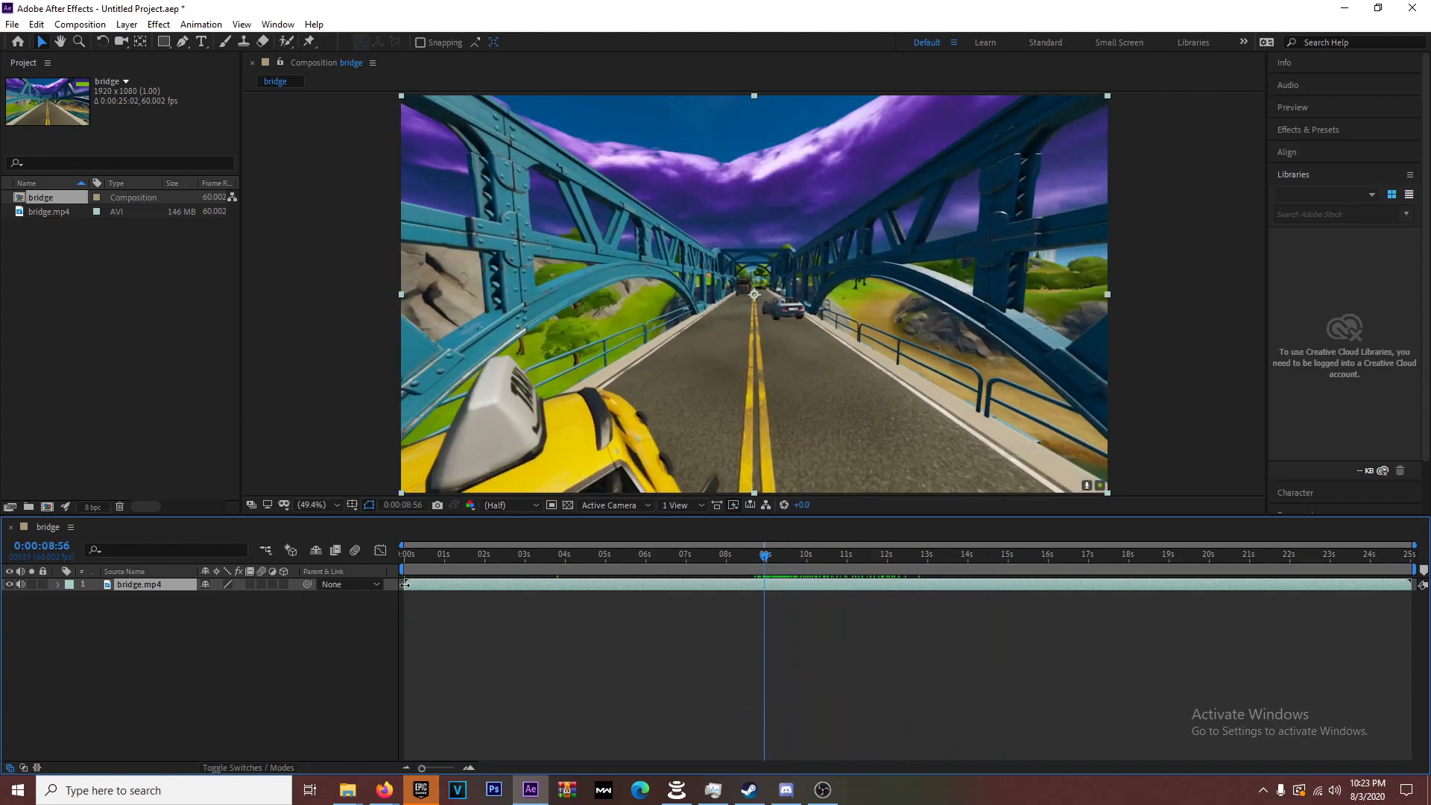
Step: Trim the bridge.mp4 layer to run from 8:42 to 12:42
{"action": "left_click_drag", "start_coordinate": [405, 584], "coordinate": [1029, 567]}
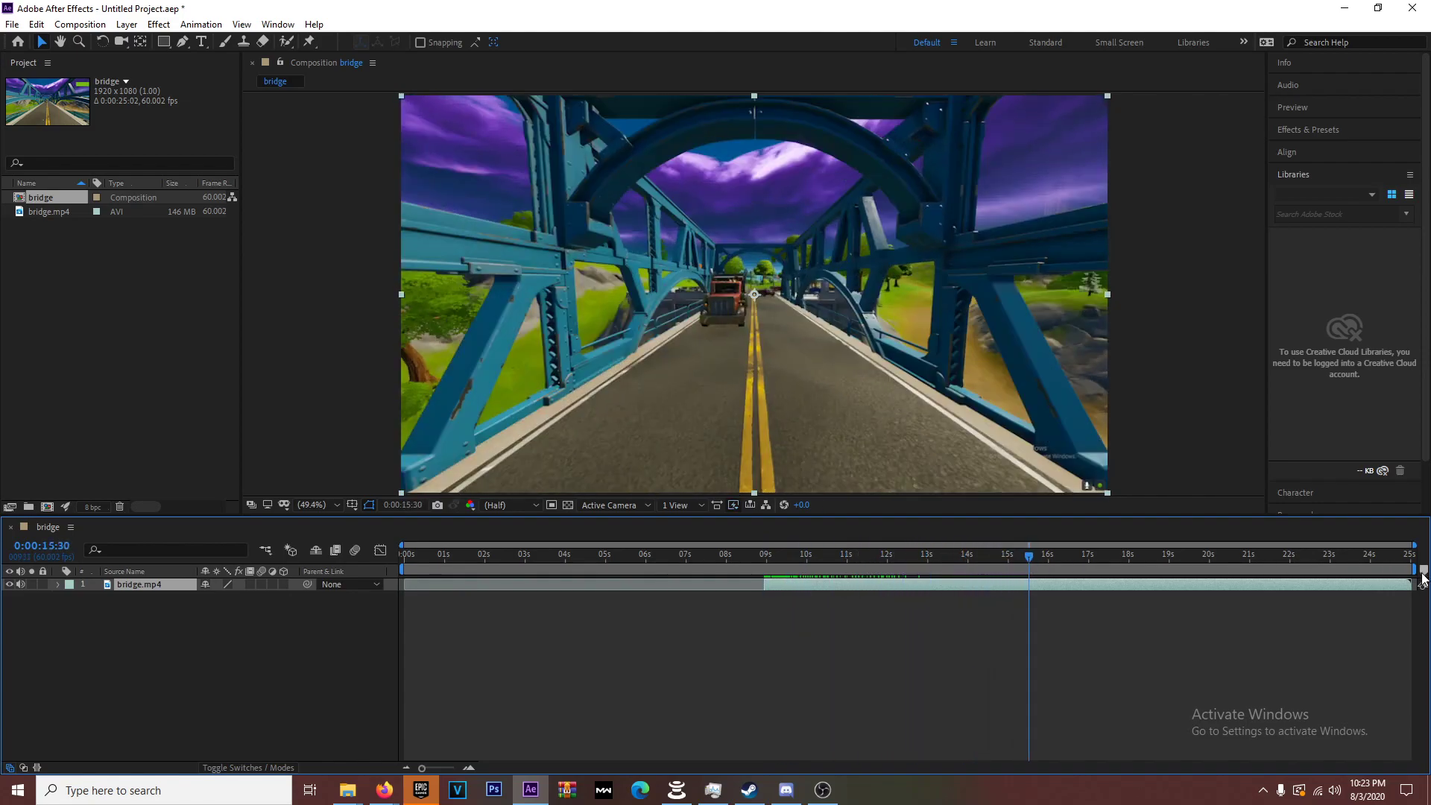
{"action": "left_click_drag", "start_coordinate": [1413, 585], "coordinate": [1022, 595]}
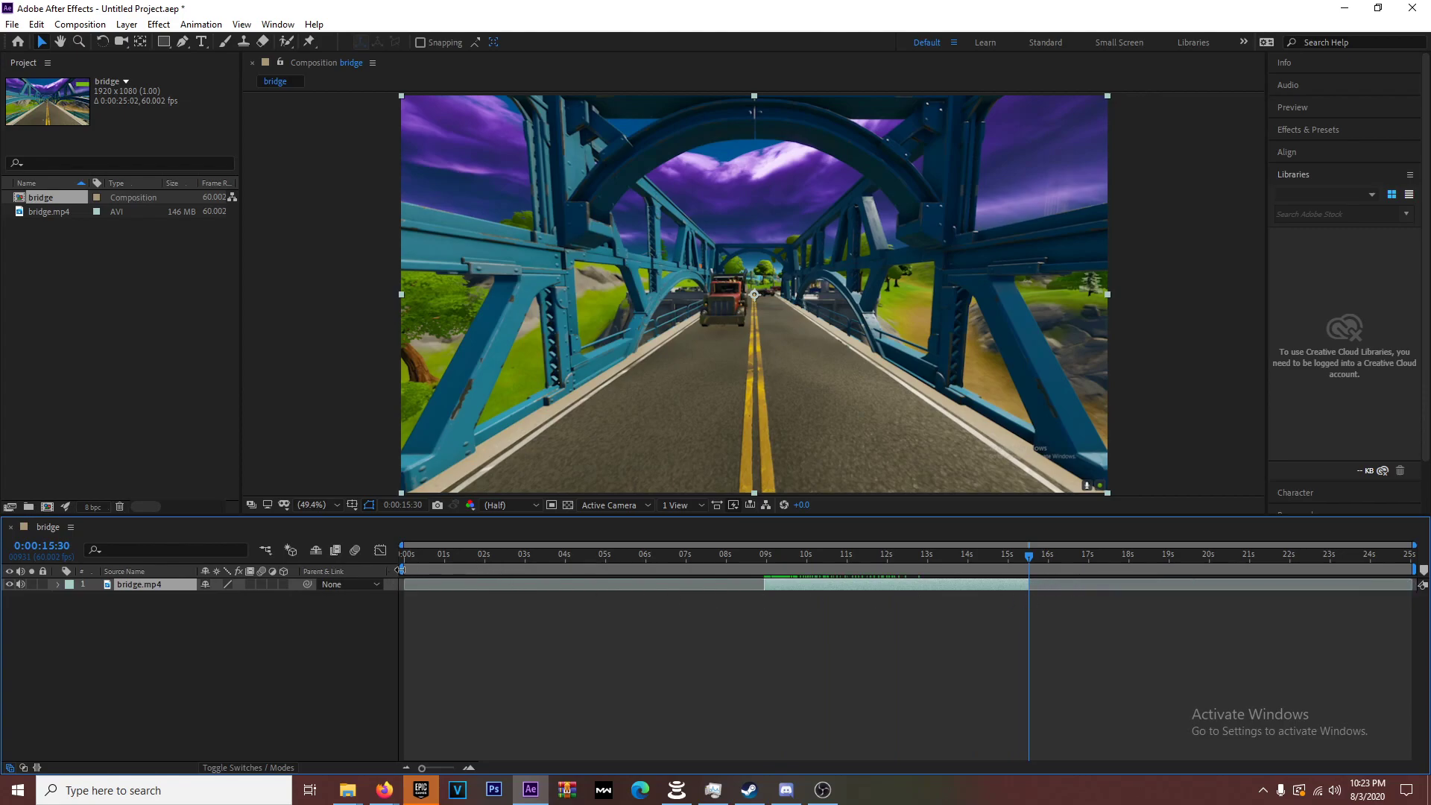
{"action": "left_click_drag", "start_coordinate": [768, 553], "coordinate": [755, 586]}
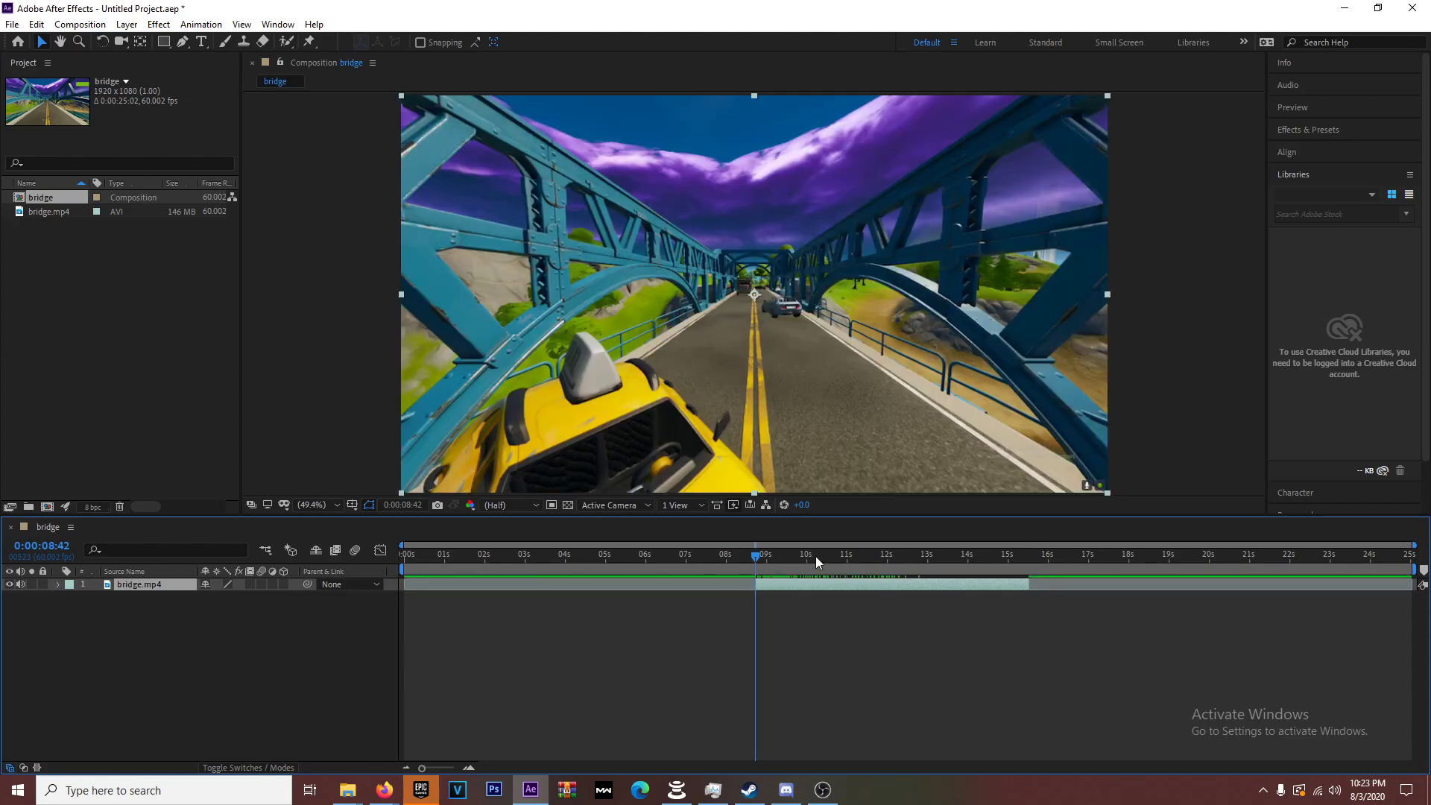
{"action": "left_click", "coordinate": [788, 556]}
{"action": "left_click_drag", "start_coordinate": [789, 567], "coordinate": [915, 588]}
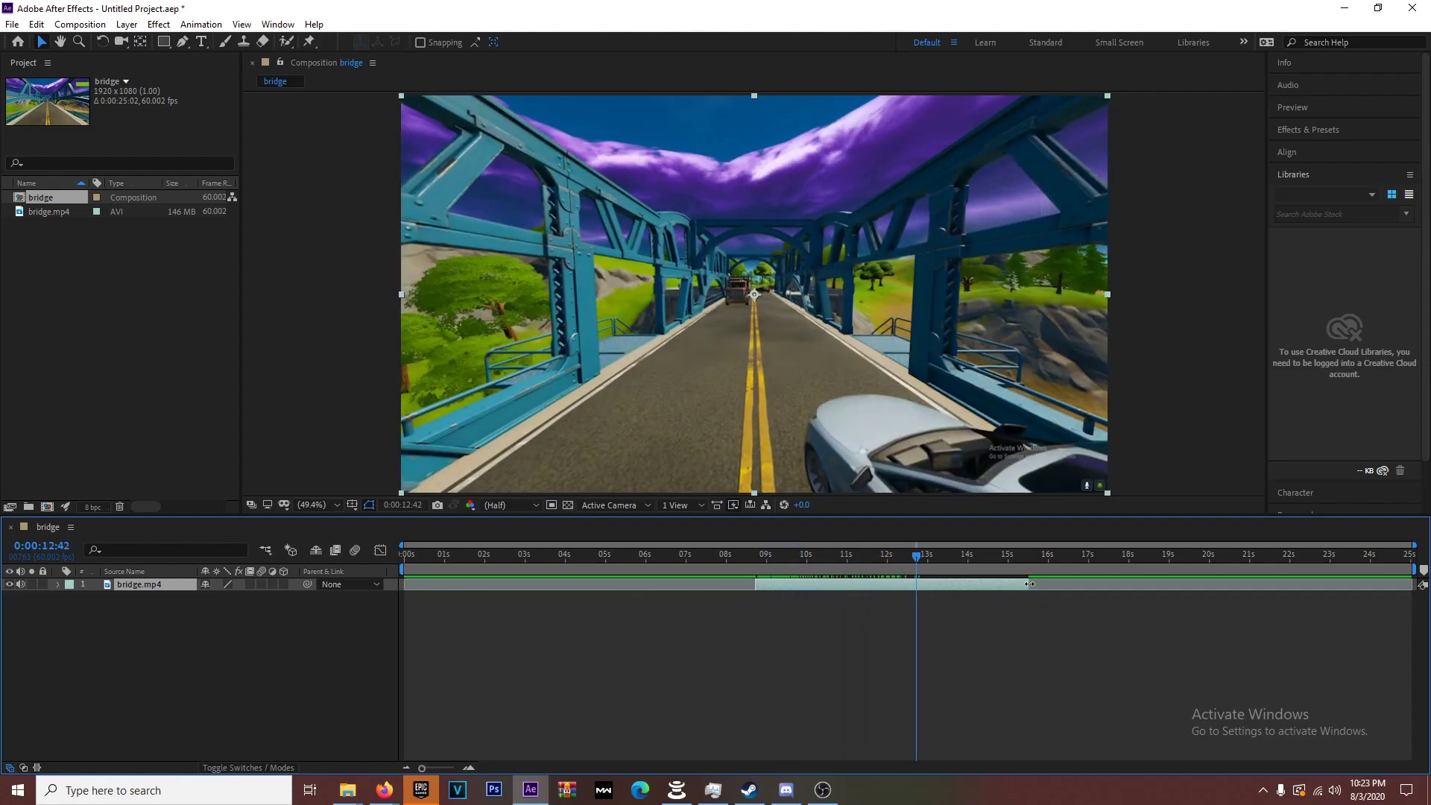
{"action": "left_click_drag", "start_coordinate": [1032, 584], "coordinate": [916, 583]}
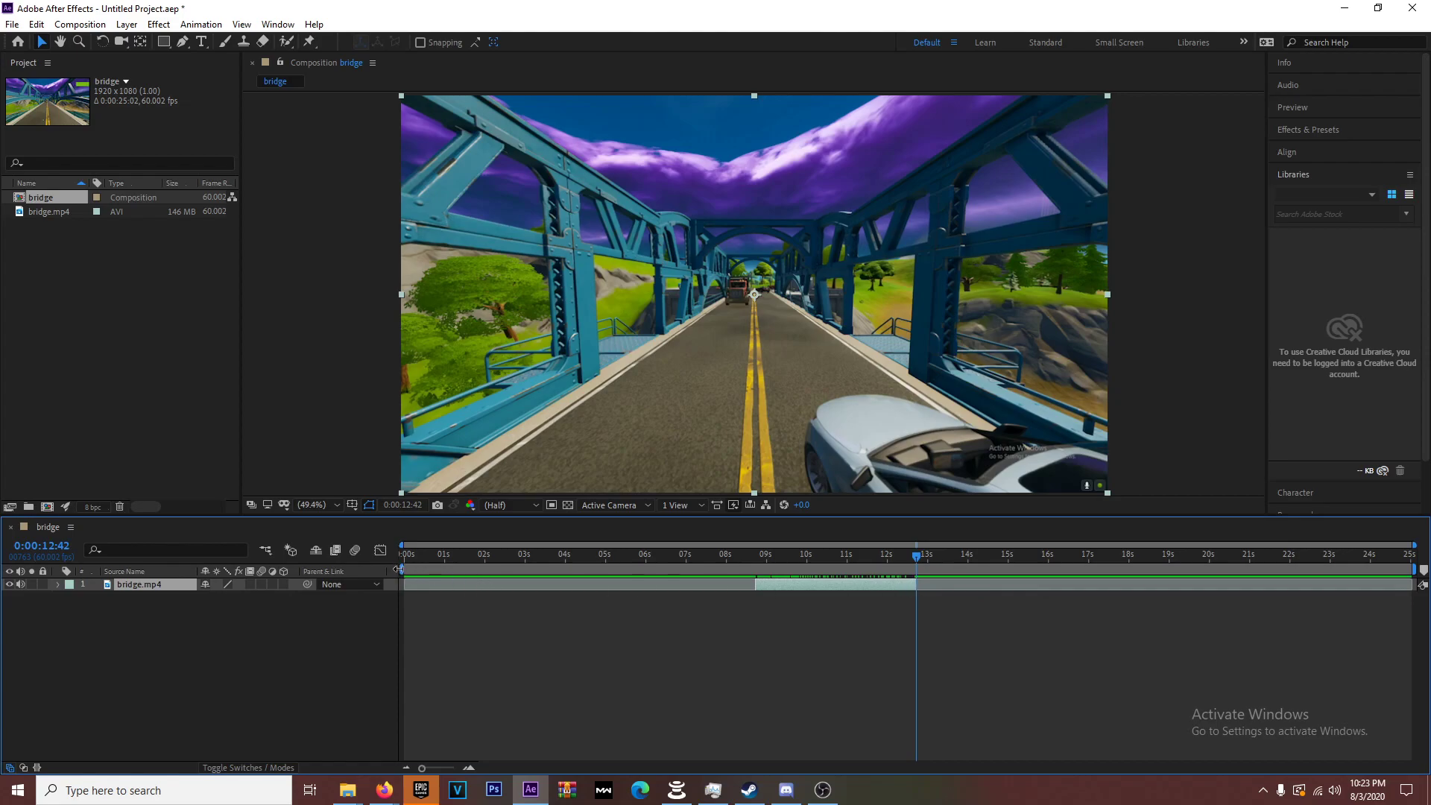
Step: Set the work area to span 8:42 through 12:42
{"action": "left_click_drag", "start_coordinate": [402, 571], "coordinate": [753, 571]}
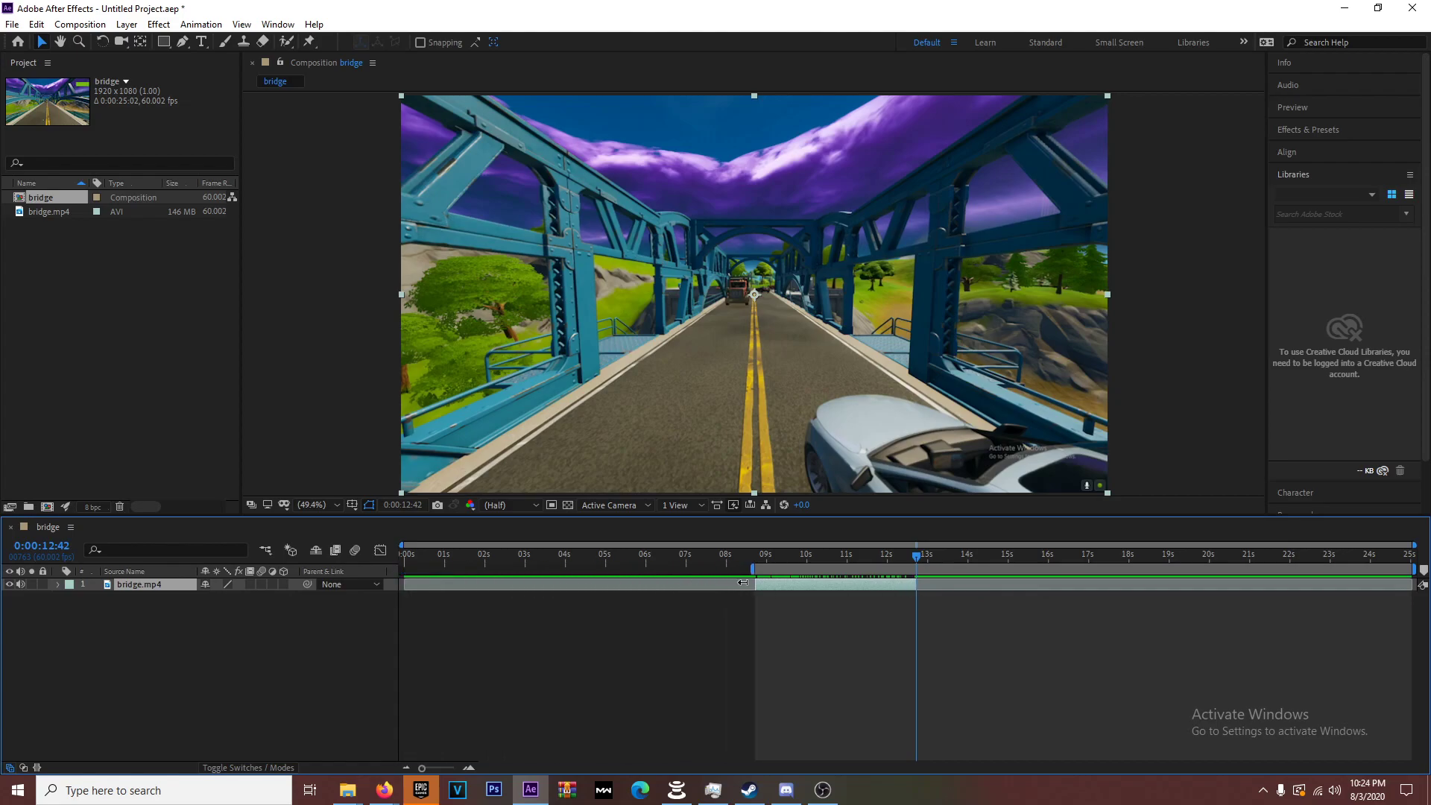
{"action": "left_click_drag", "start_coordinate": [1414, 570], "coordinate": [1217, 570]}
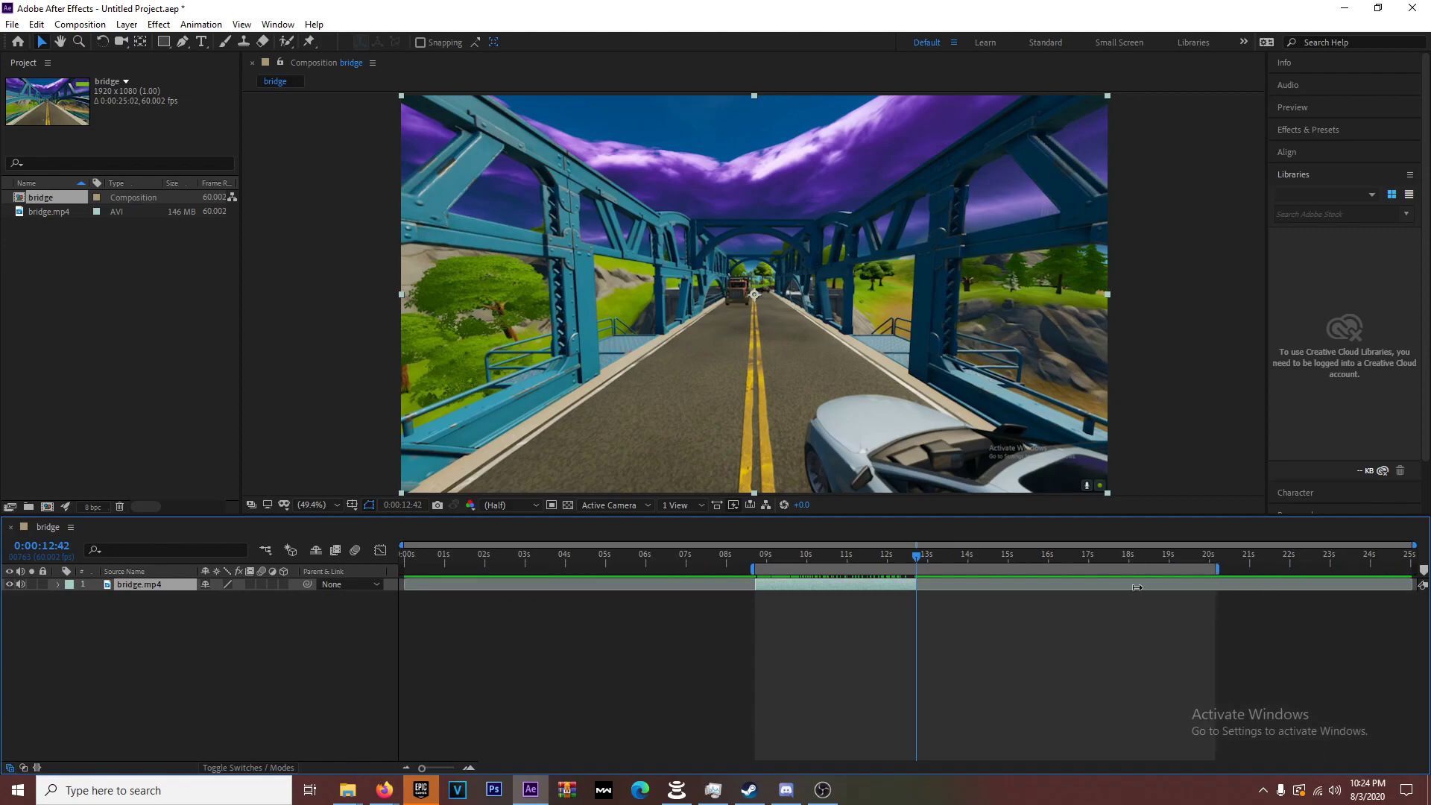
{"action": "left_click_drag", "start_coordinate": [1136, 588], "coordinate": [918, 589]}
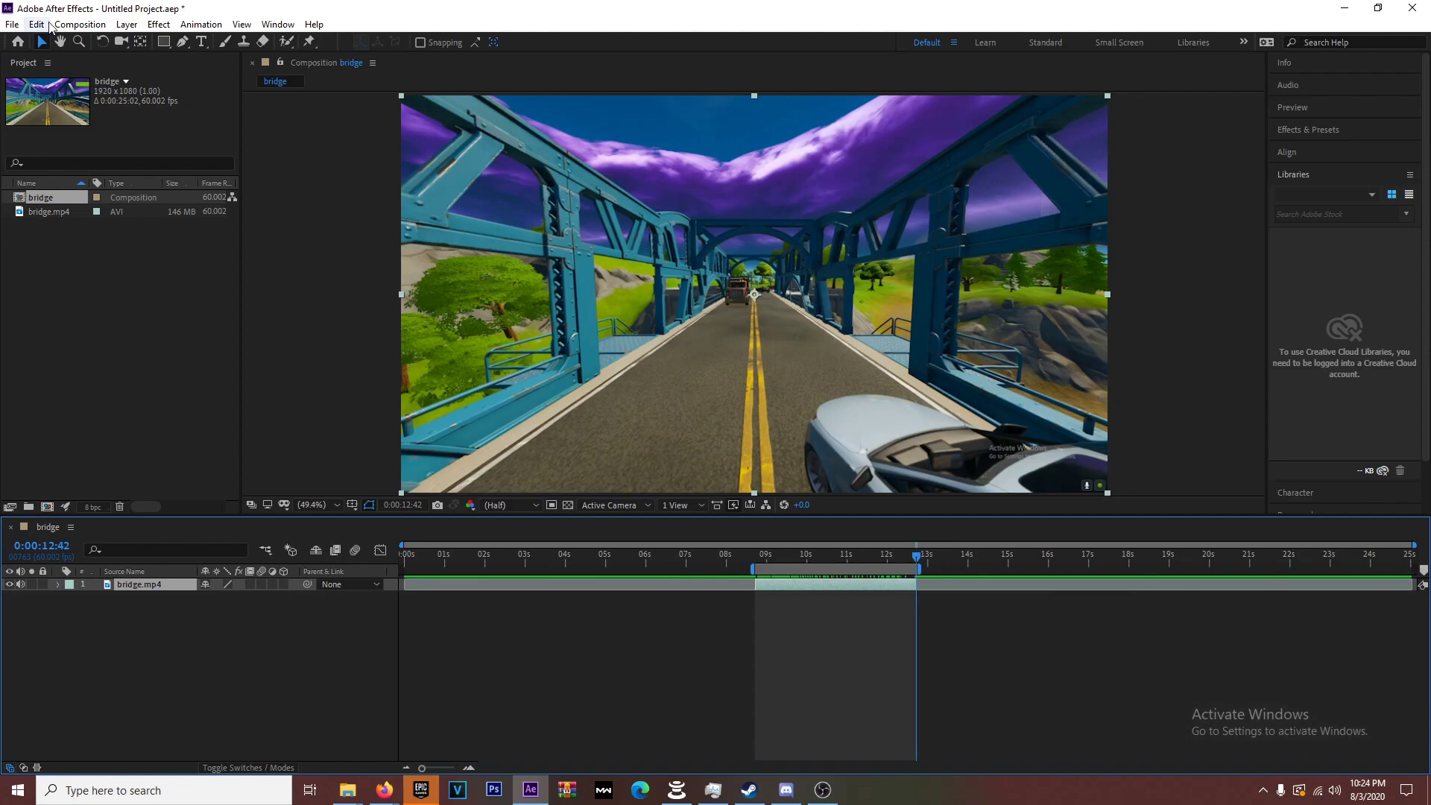
Step: Apply Trim Comp to Work Area, preview the four-second result, and expand the Tracker panel
{"action": "left_click", "coordinate": [79, 24]}
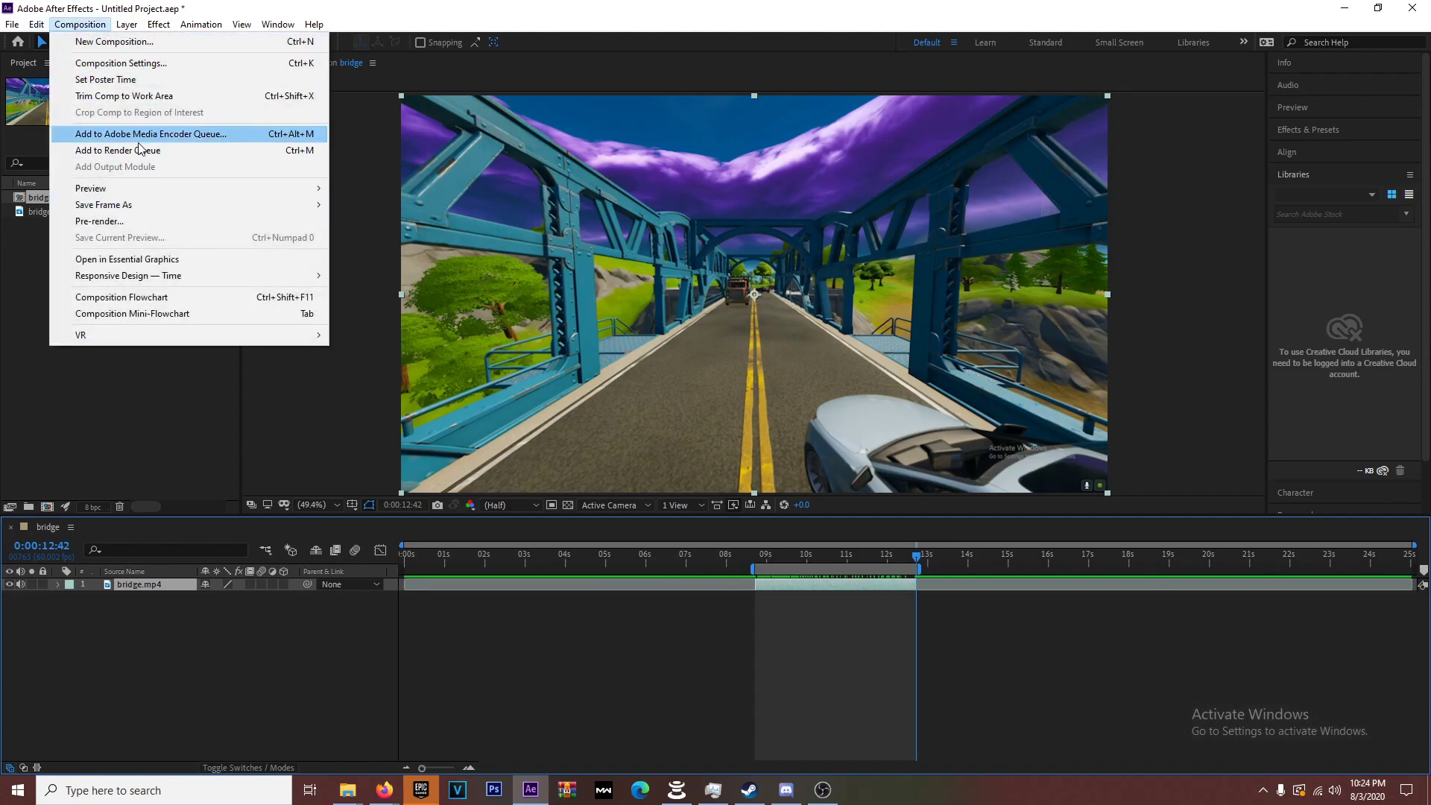
{"action": "left_click", "coordinate": [144, 96]}
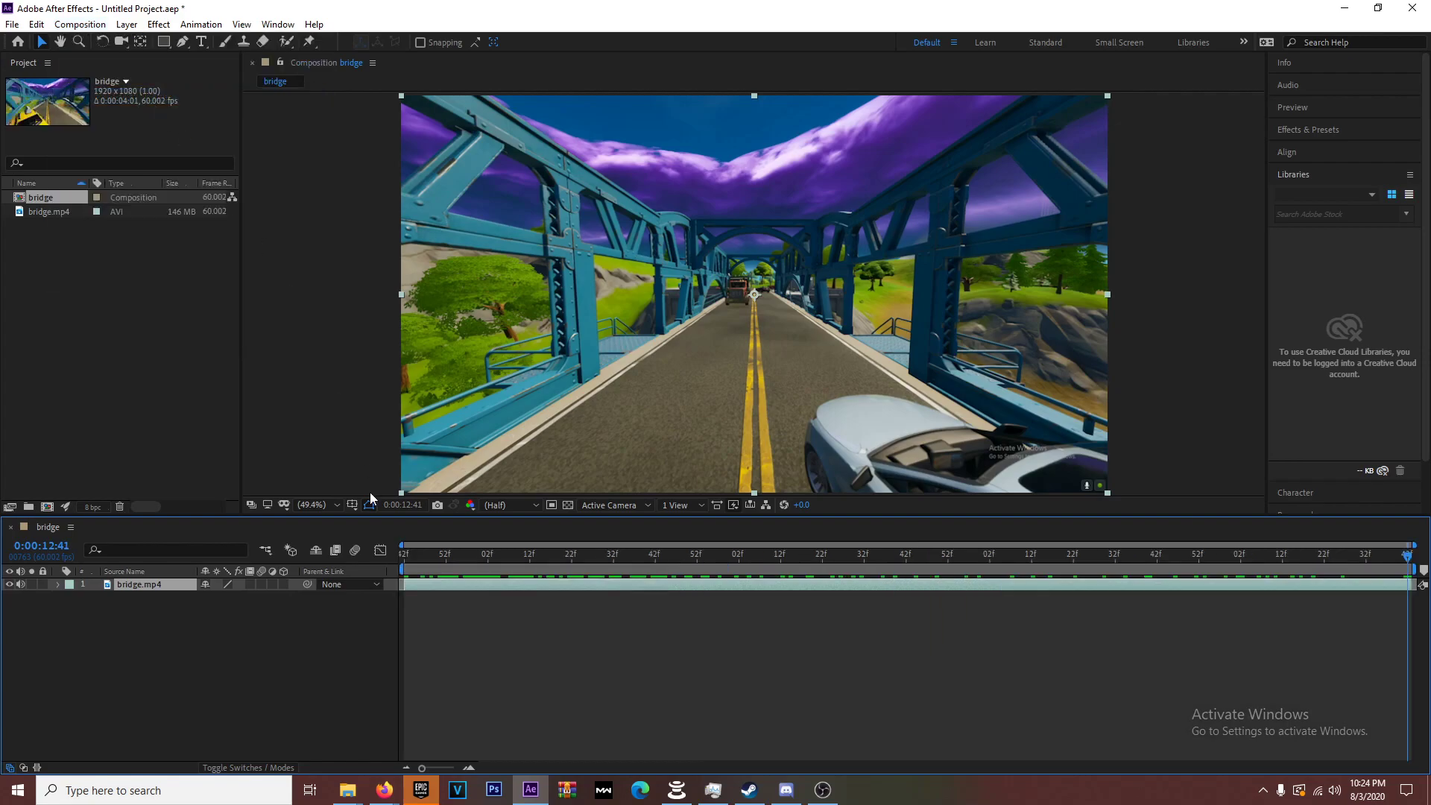
{"action": "key", "text": "space"}
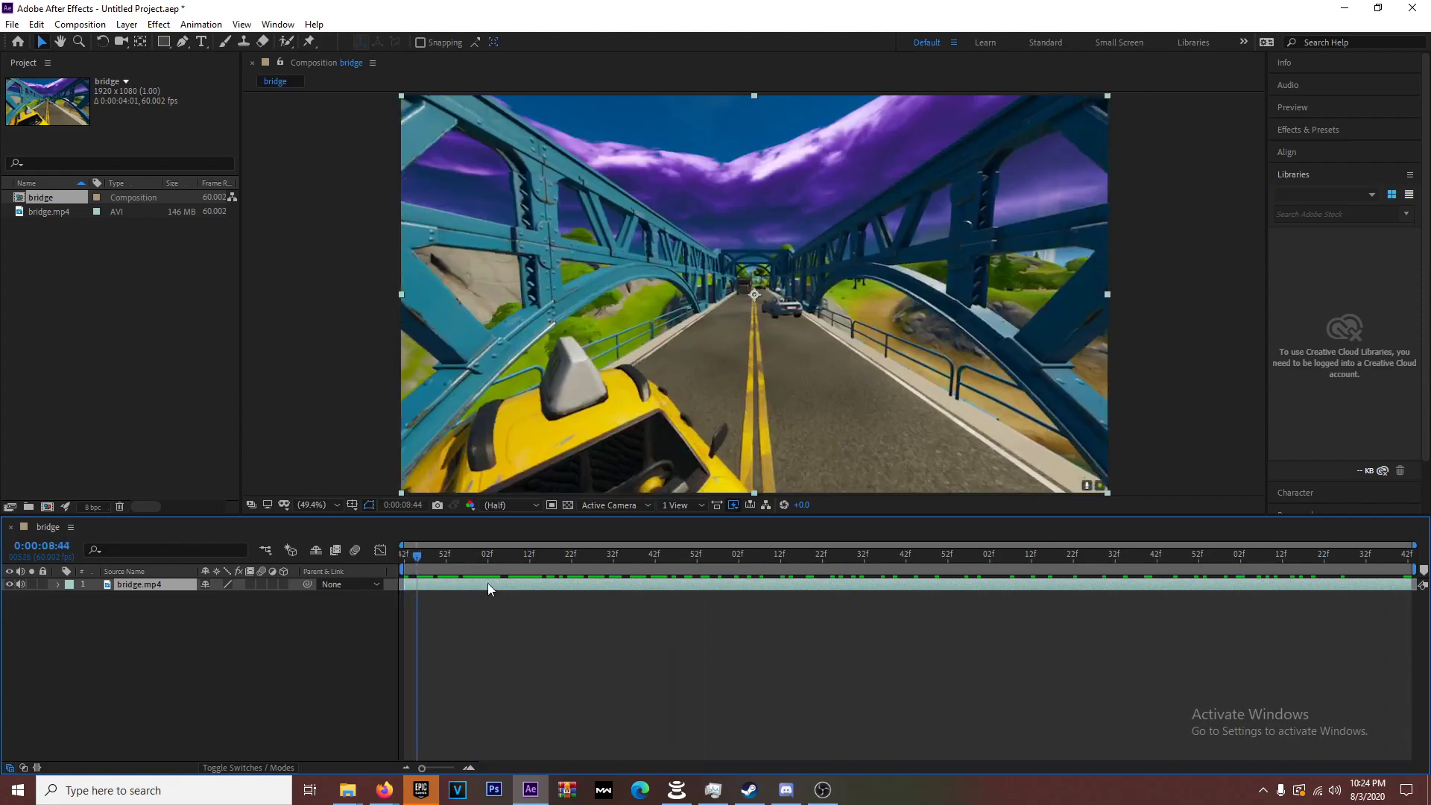
{"action": "key", "text": "space"}
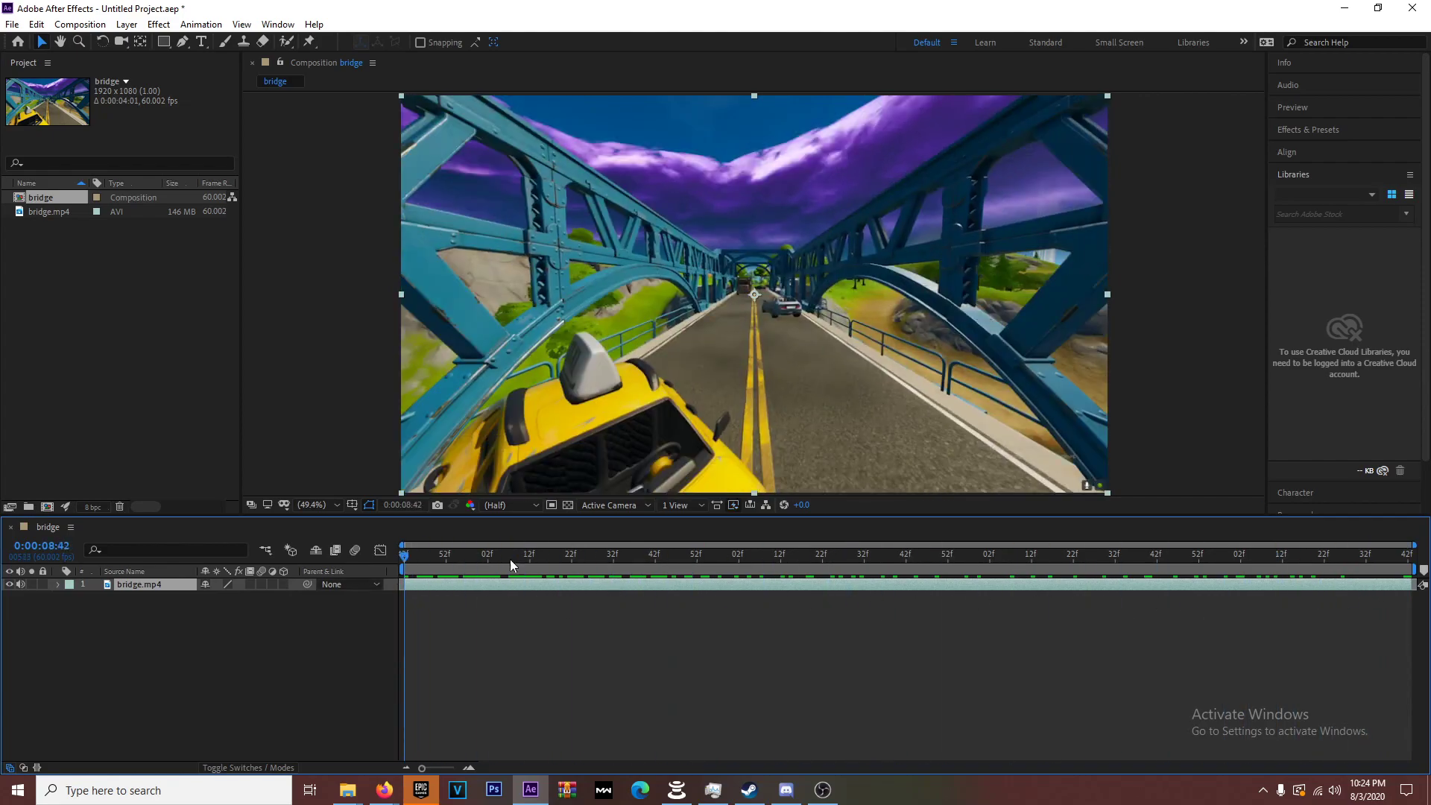
{"action": "left_click", "coordinate": [1312, 177]}
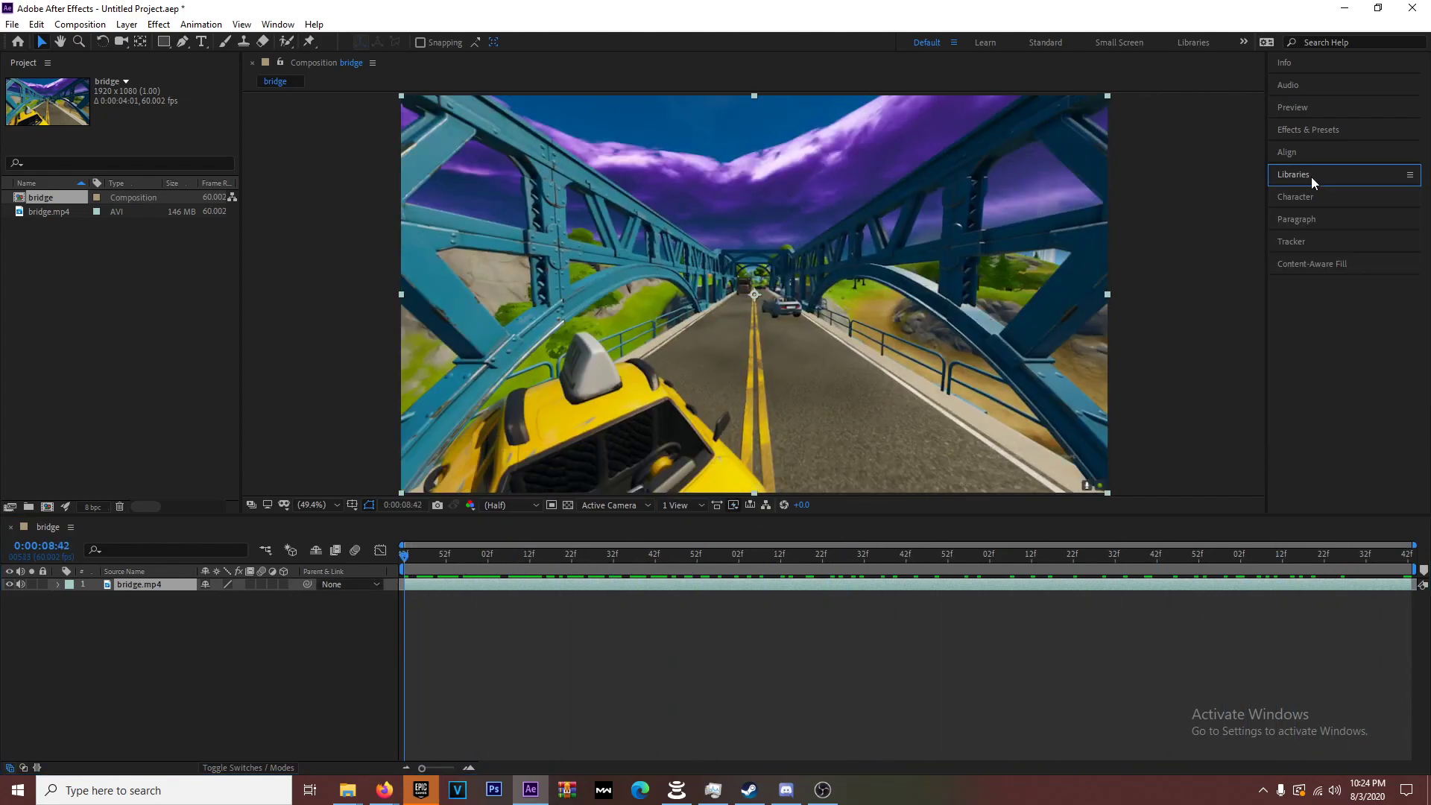
{"action": "left_click", "coordinate": [1307, 241]}
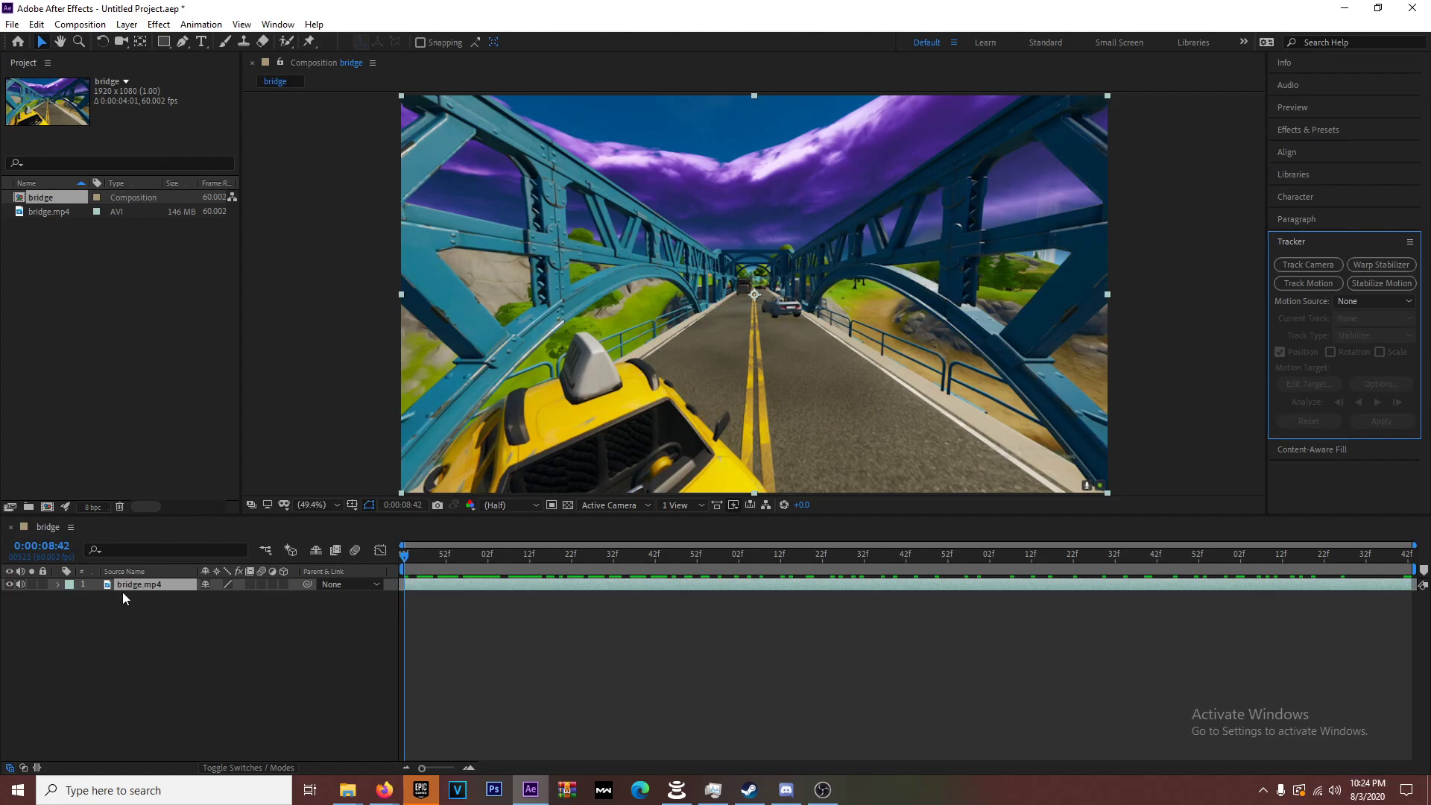
Step: Run Track Camera on bridge.mp4 and review the solved track points (0.96 px average error)
{"action": "left_click", "coordinate": [1306, 265]}
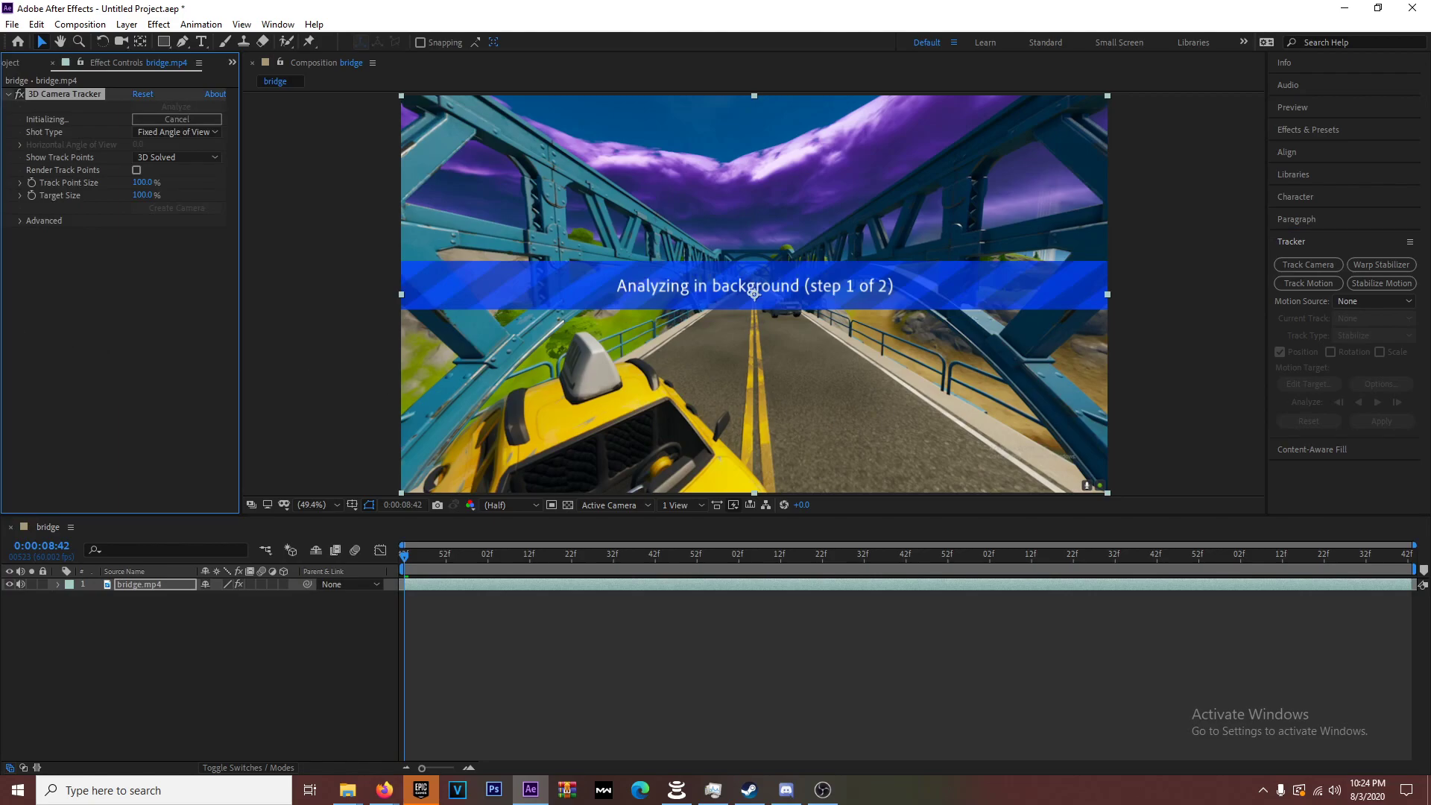
{"action": "left_click", "coordinate": [20, 221]}
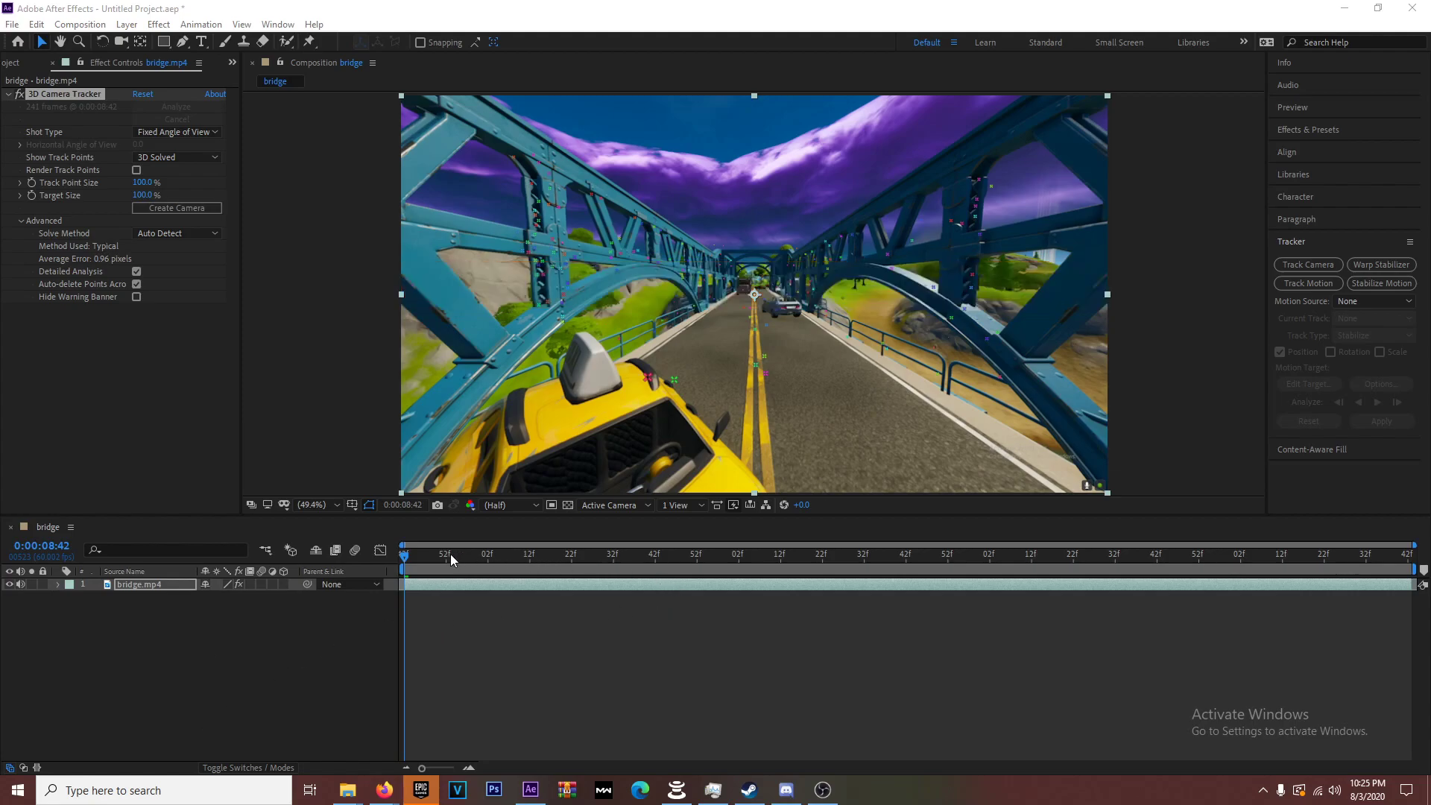
{"action": "left_click_drag", "start_coordinate": [451, 553], "coordinate": [1129, 556]}
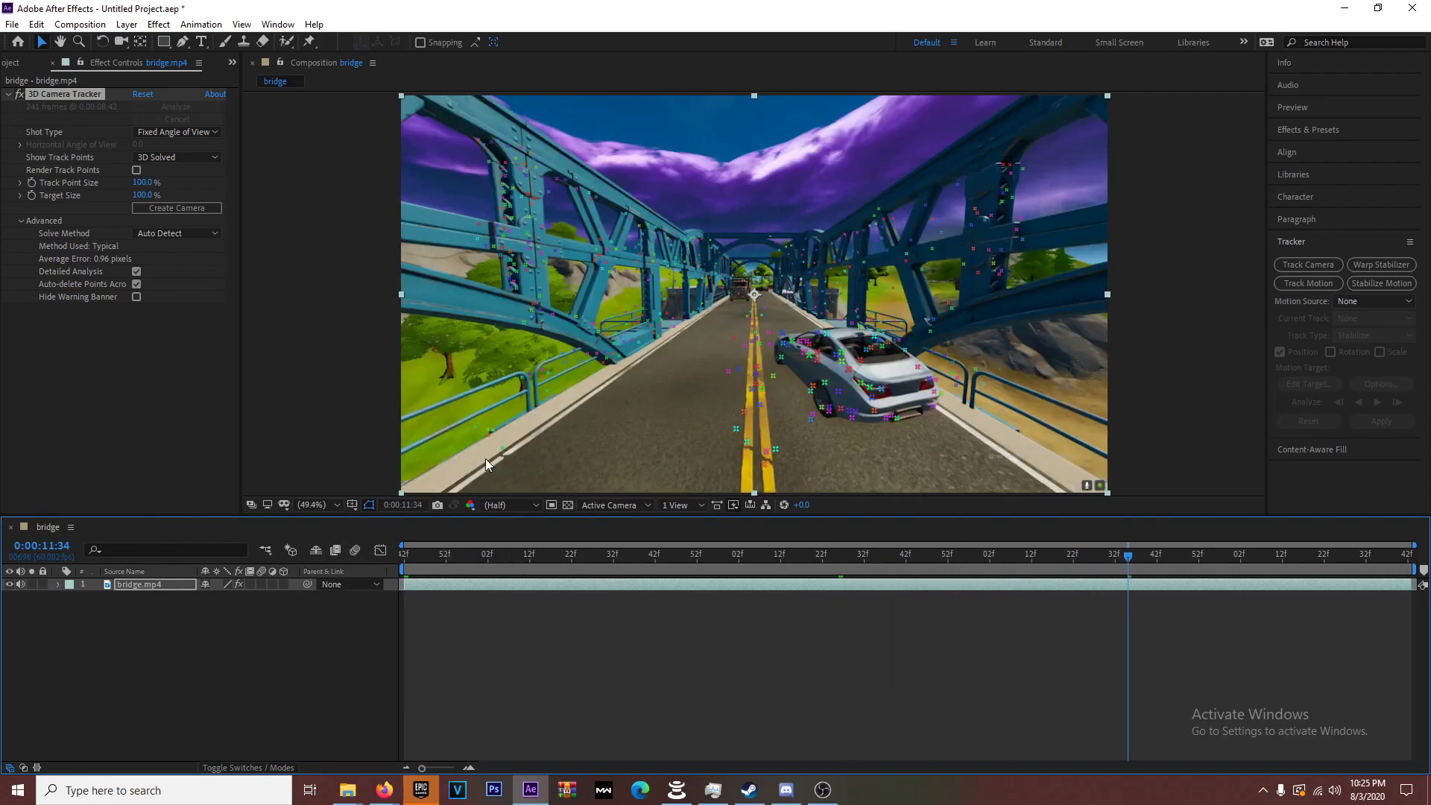
{"action": "left_click", "coordinate": [138, 586]}
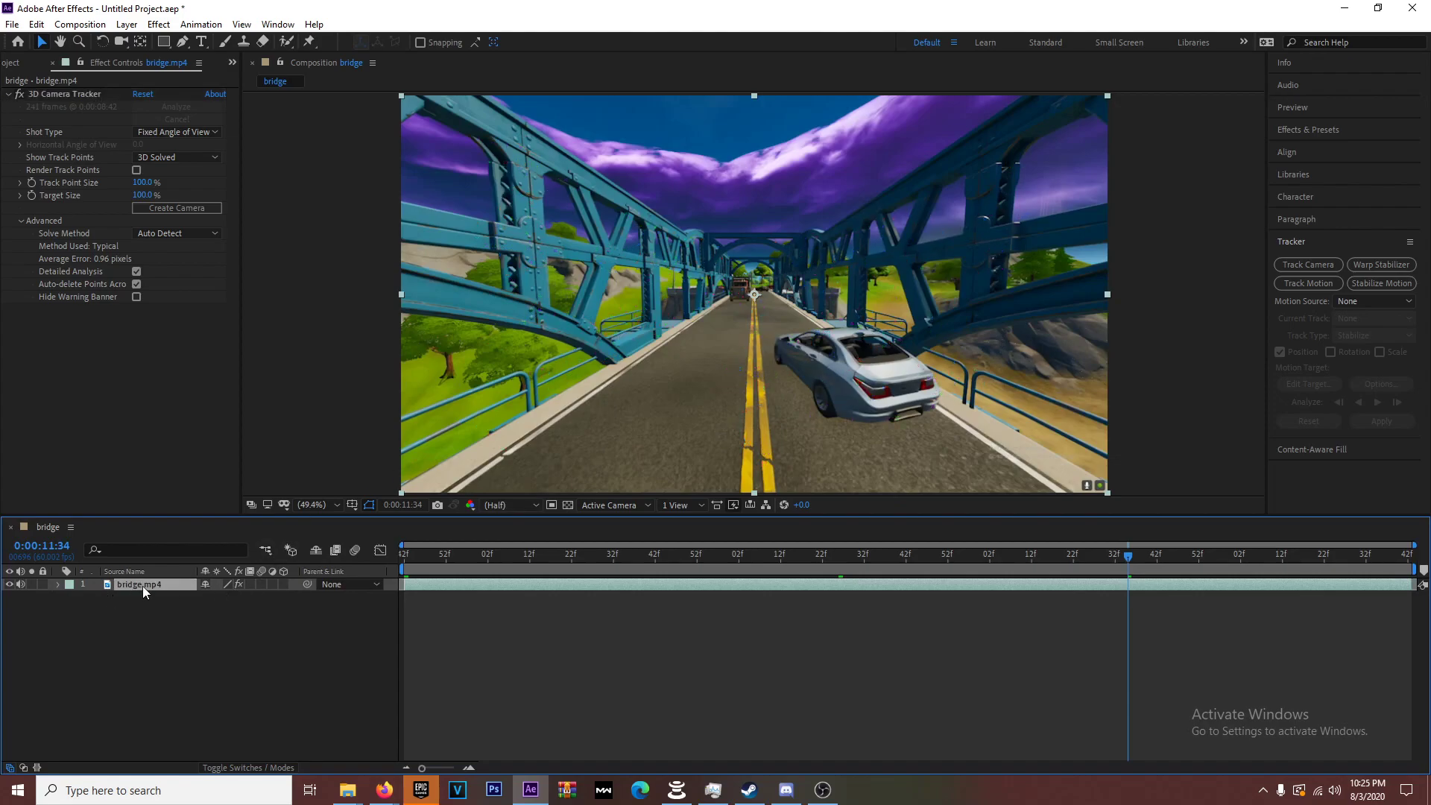
{"action": "right_click", "coordinate": [143, 587]}
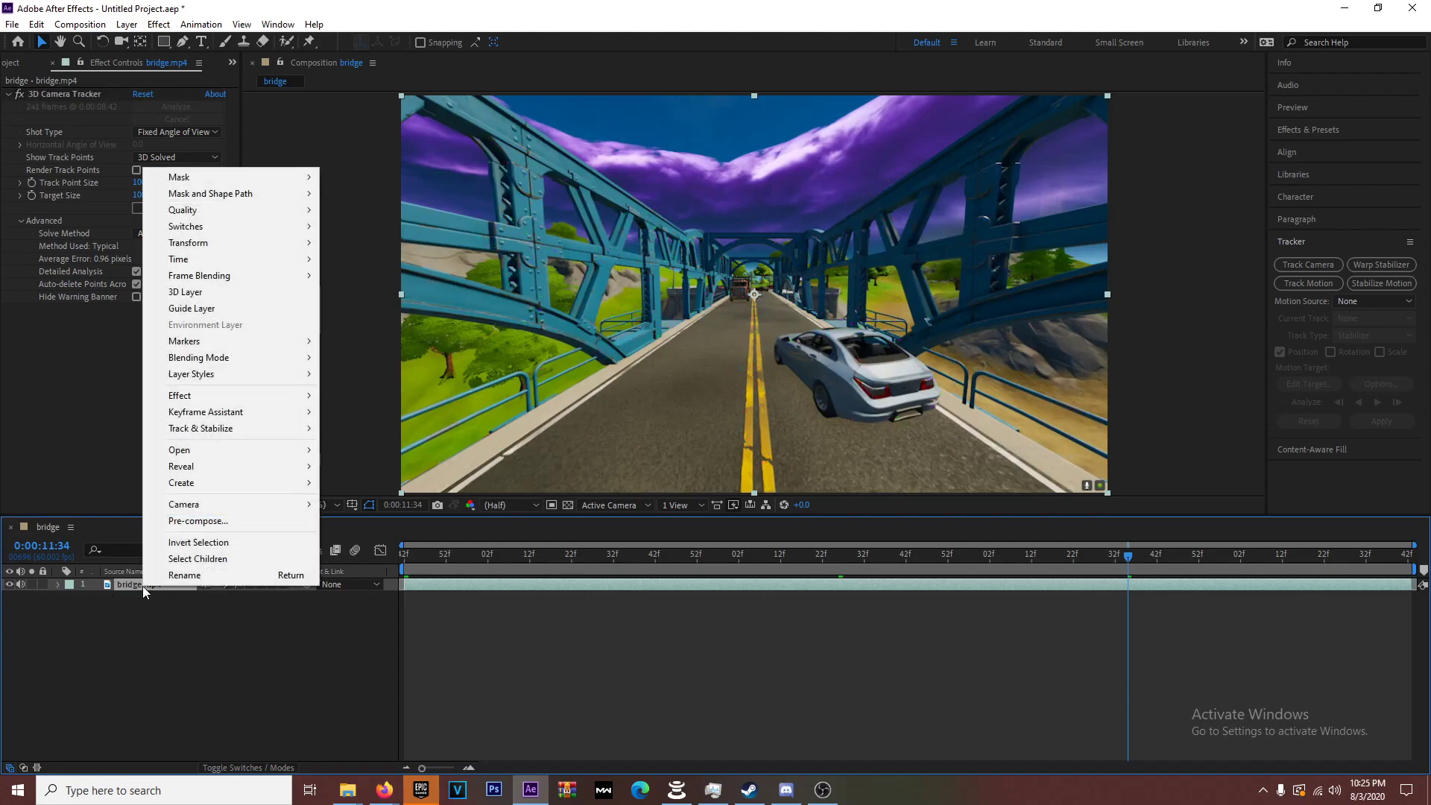
Step: Pre-compose bridge.mp4 with Move all attributes into a new composition named '3d cine'
{"action": "left_click", "coordinate": [221, 525]}
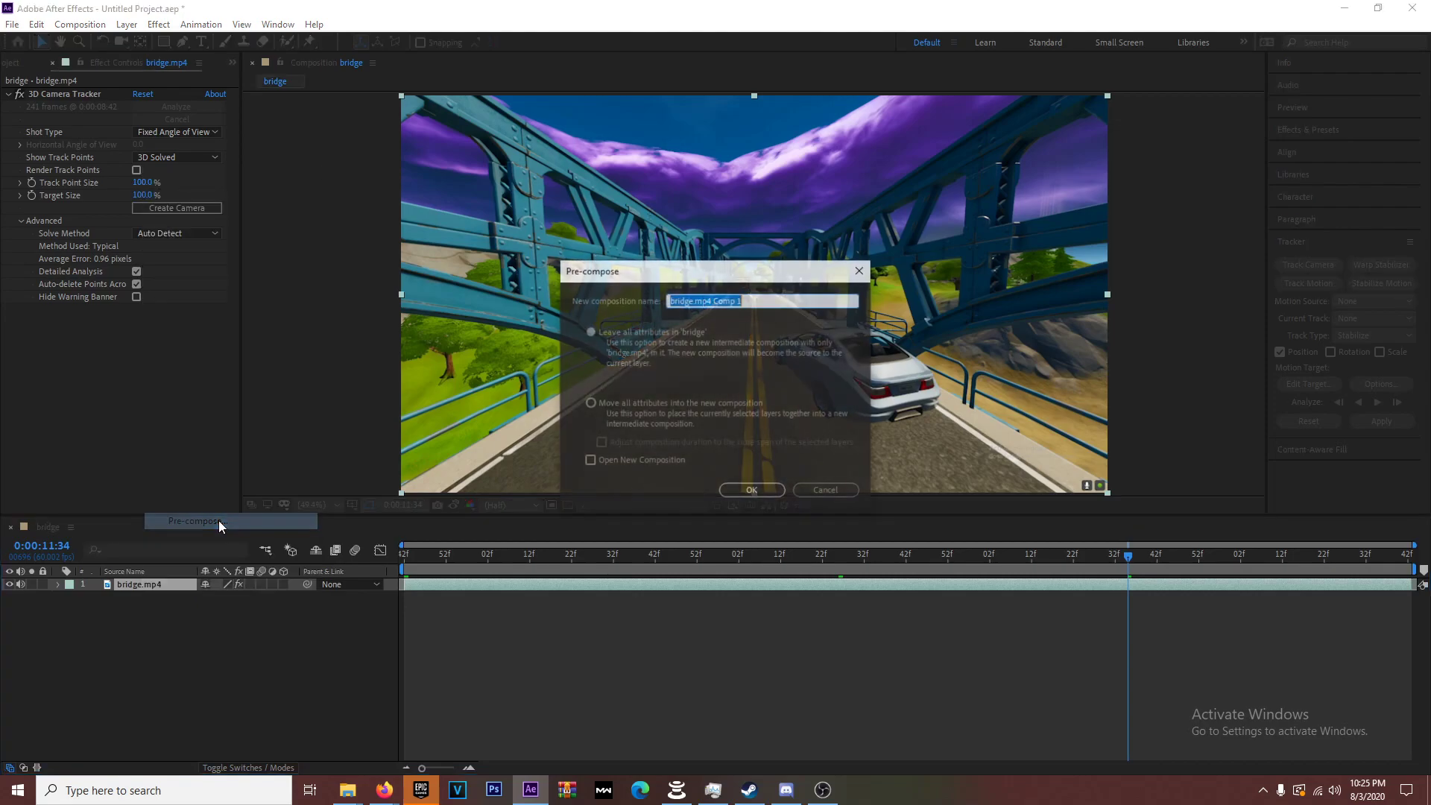
{"action": "left_click", "coordinate": [591, 405]}
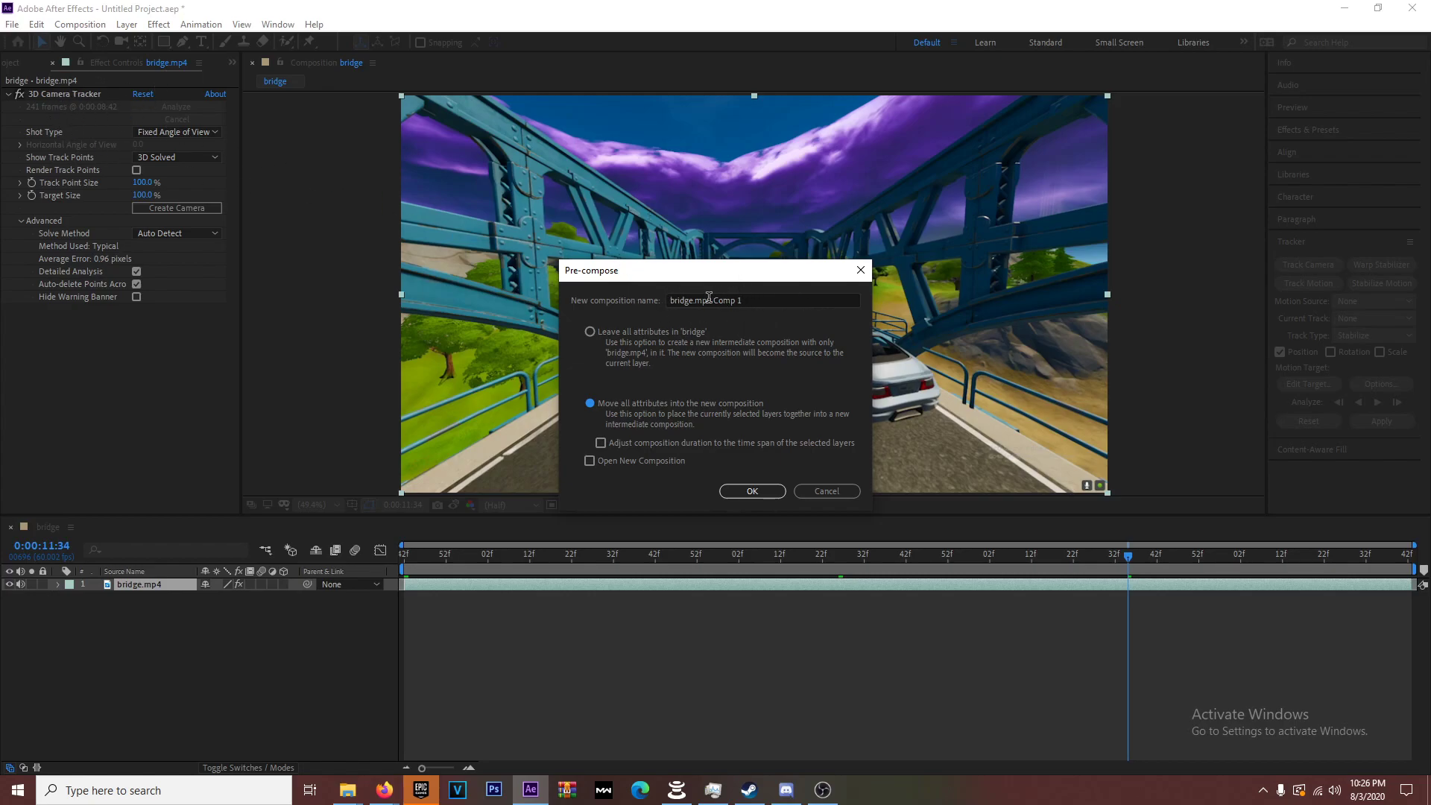
{"action": "left_click_drag", "start_coordinate": [755, 300], "coordinate": [645, 304]}
{"action": "type", "text": "3d cine"}
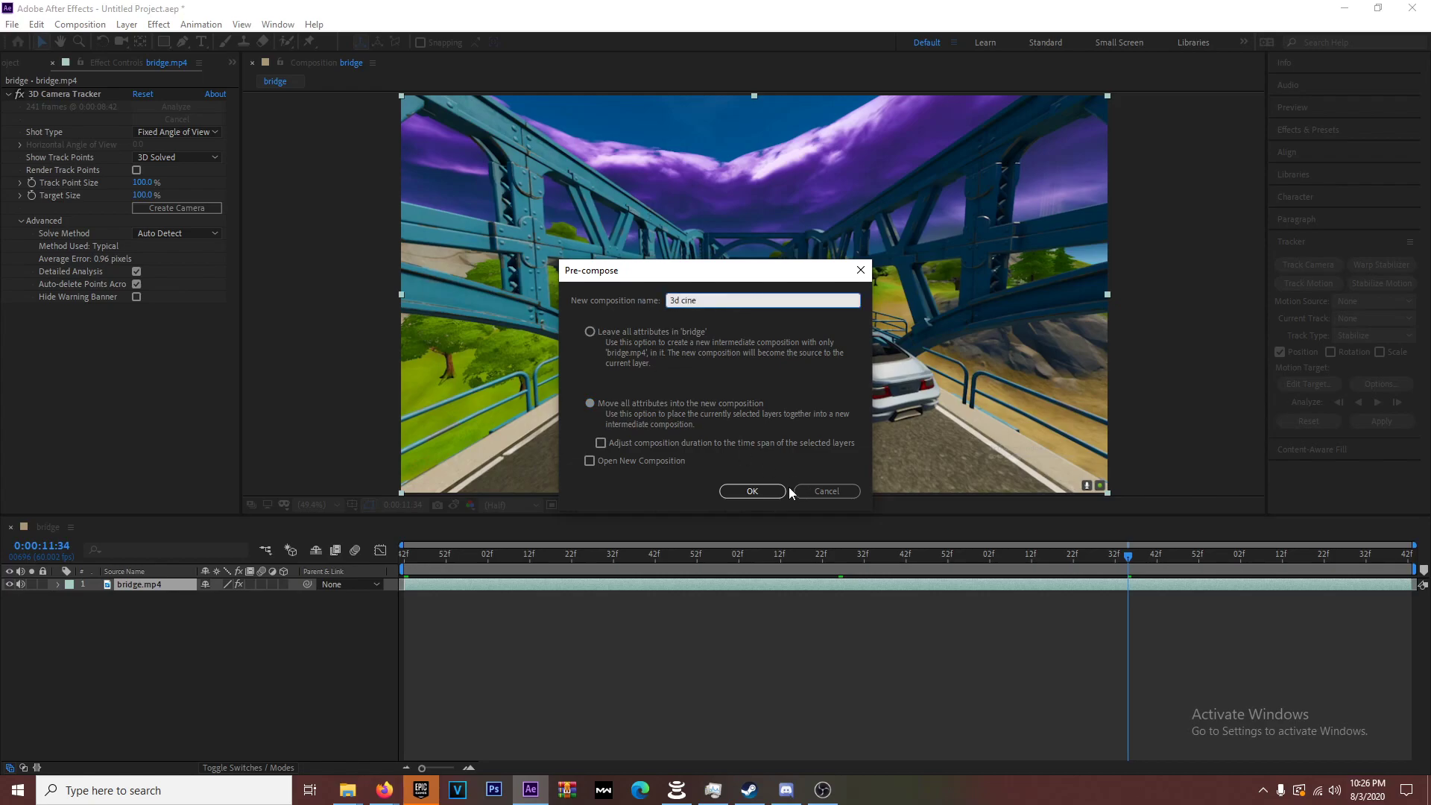
{"action": "left_click", "coordinate": [752, 491]}
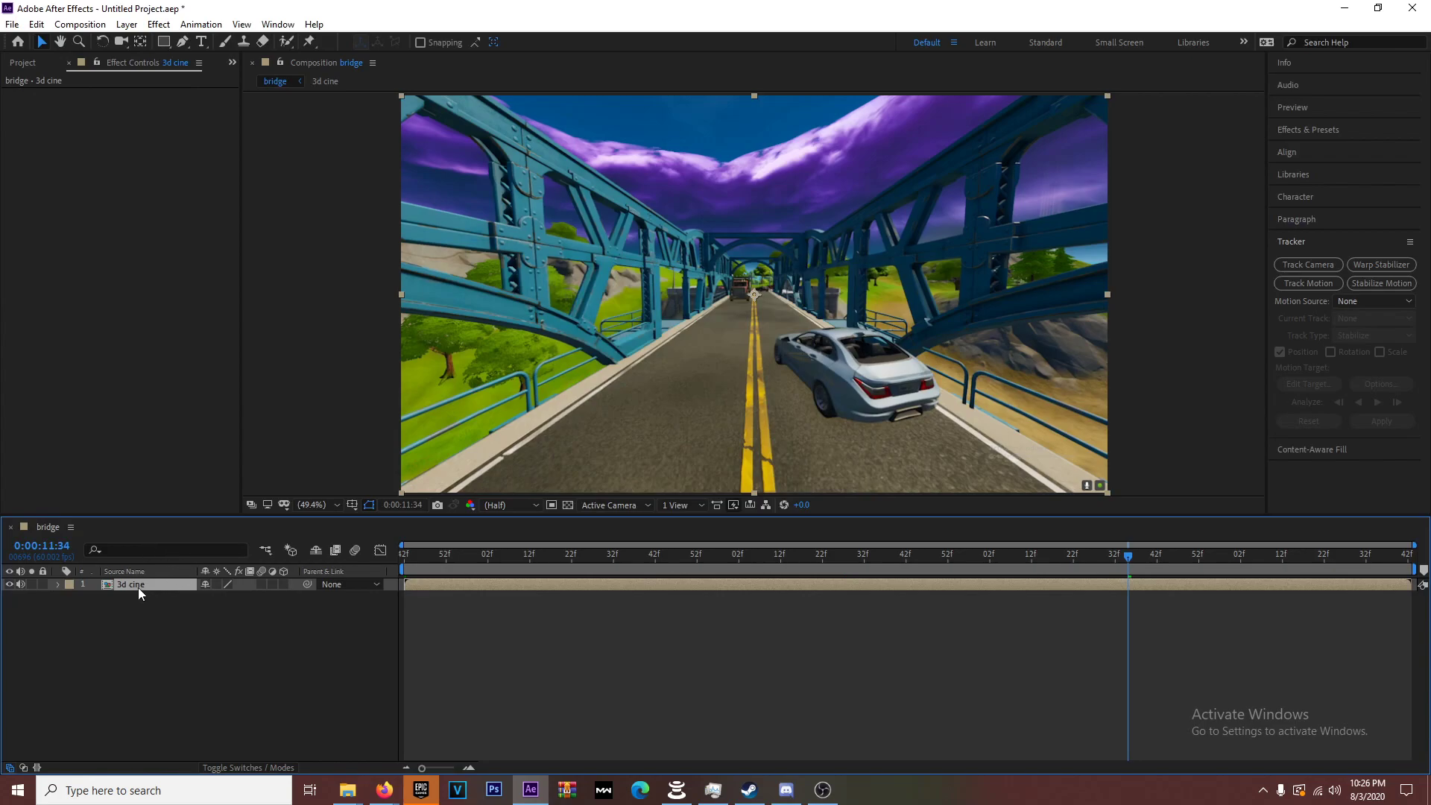
Step: Open 3d cine, show the track points, and lasso-select the points on the road
{"action": "double_click", "coordinate": [138, 584]}
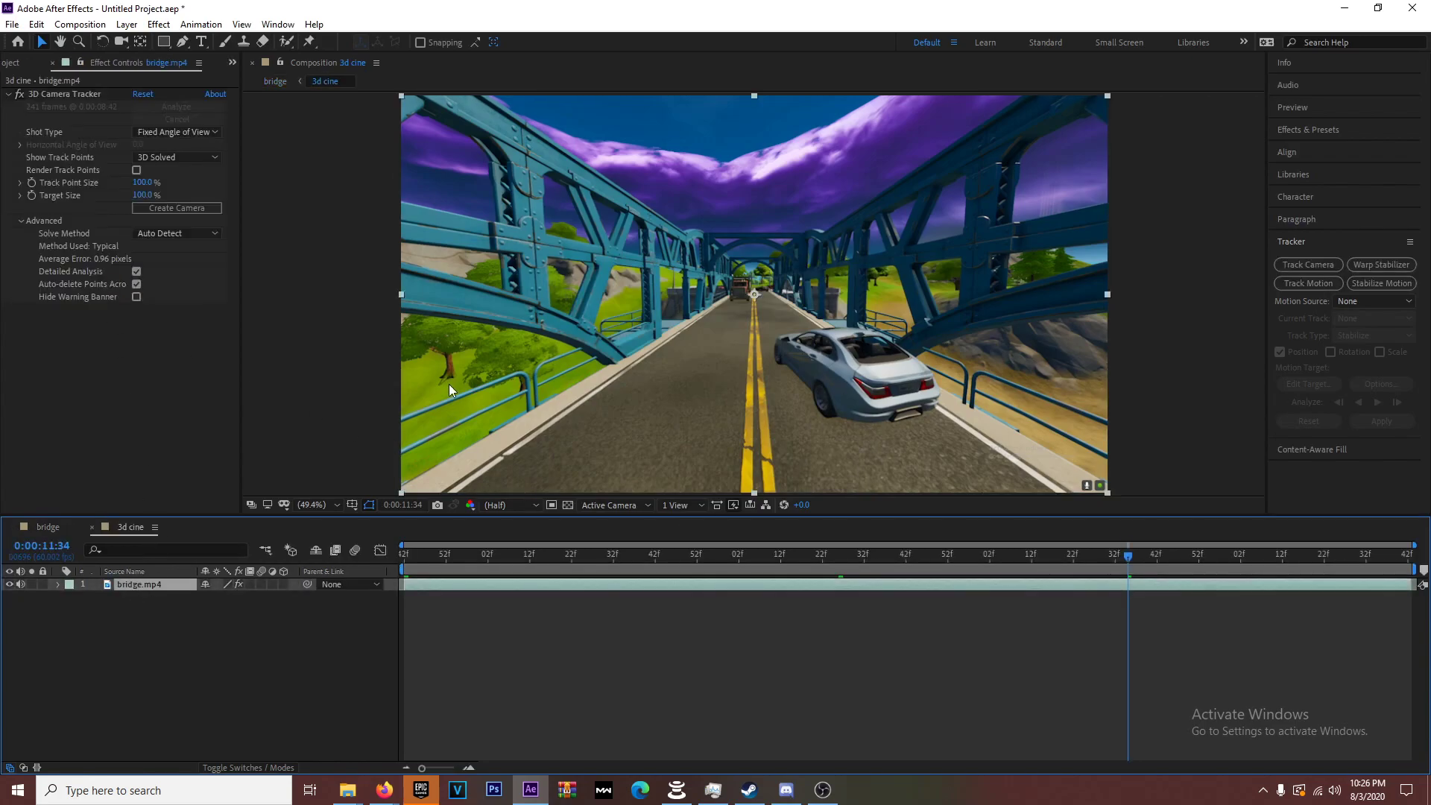
{"action": "left_click", "coordinate": [56, 94]}
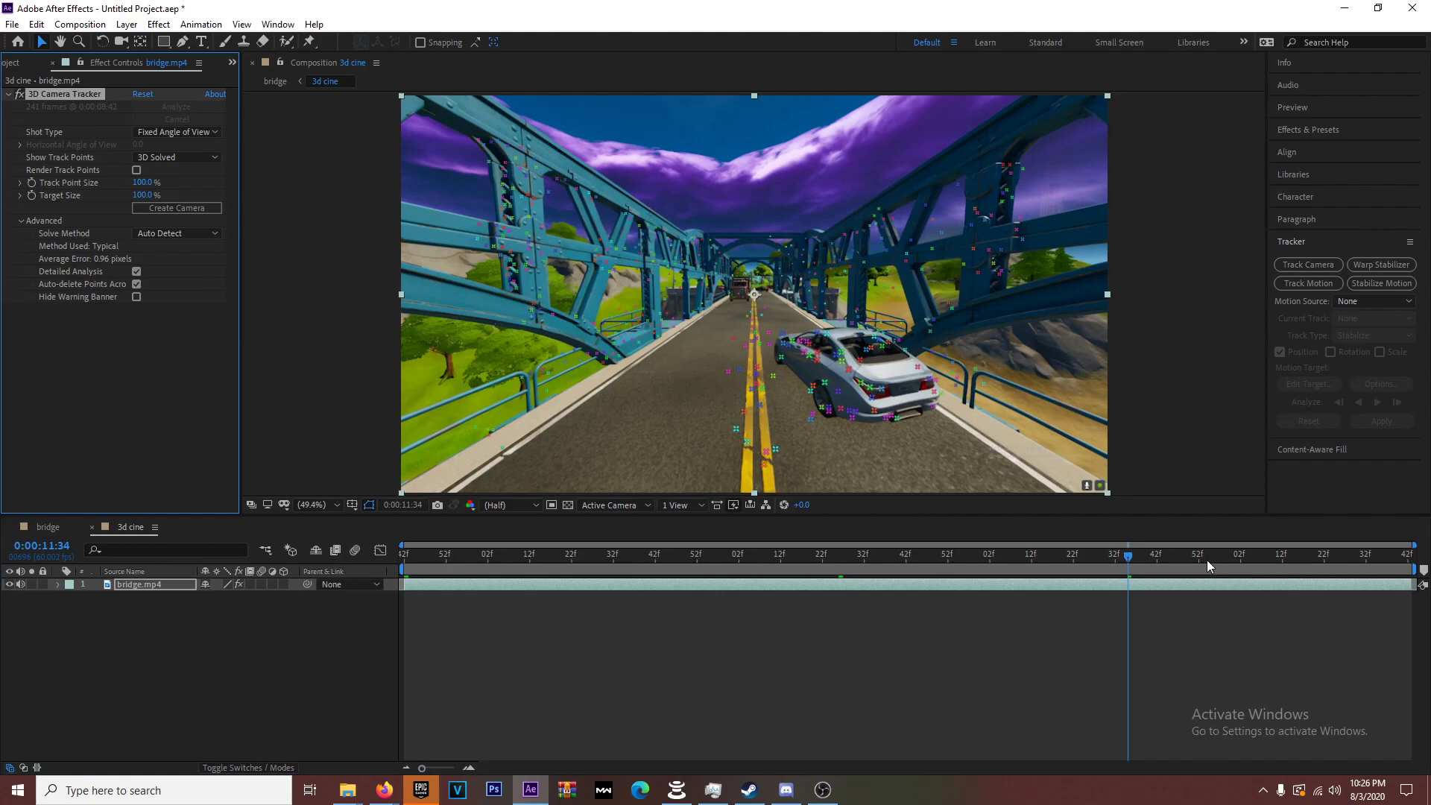
{"action": "left_click_drag", "start_coordinate": [1206, 561], "coordinate": [596, 571]}
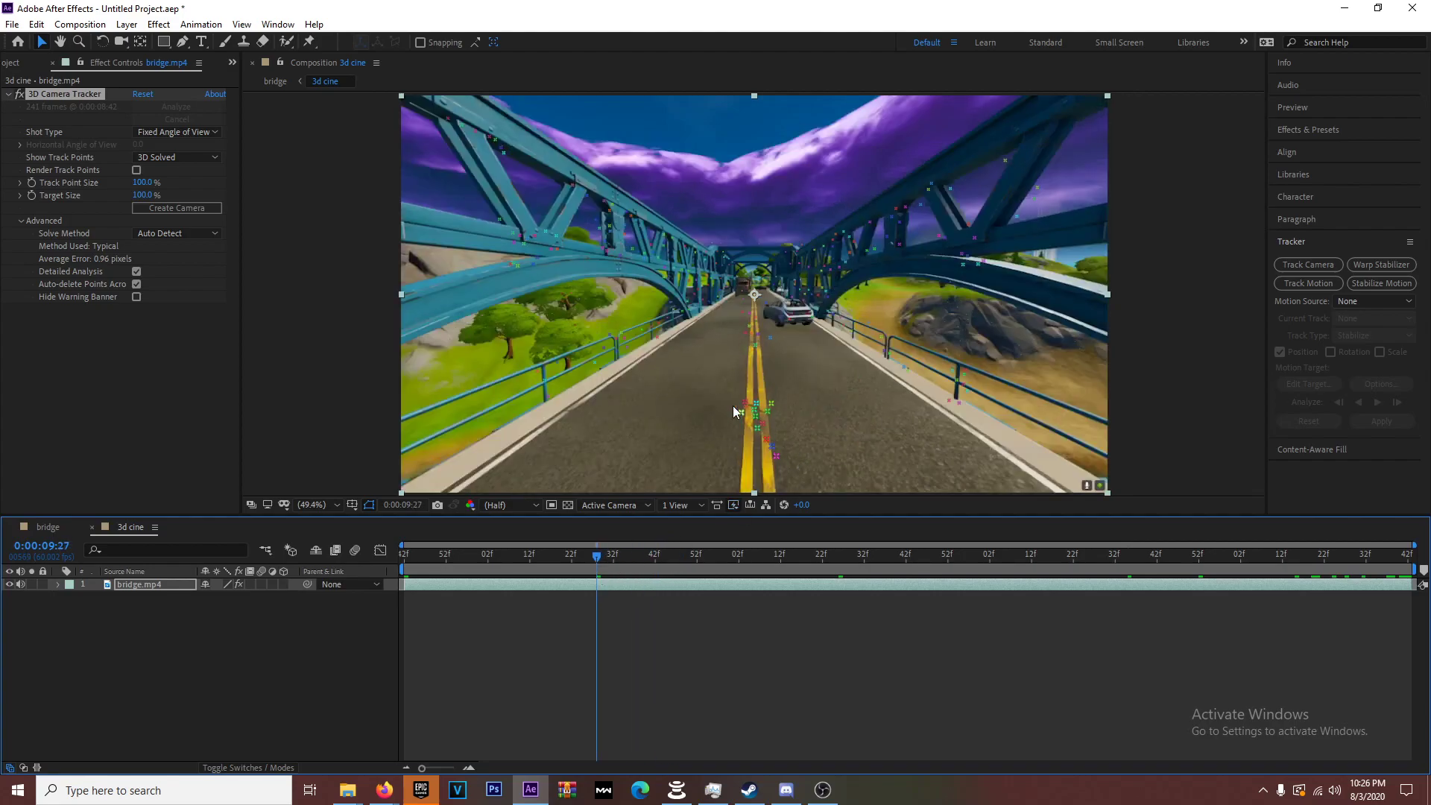
{"action": "left_click_drag", "start_coordinate": [791, 466], "coordinate": [734, 395]}
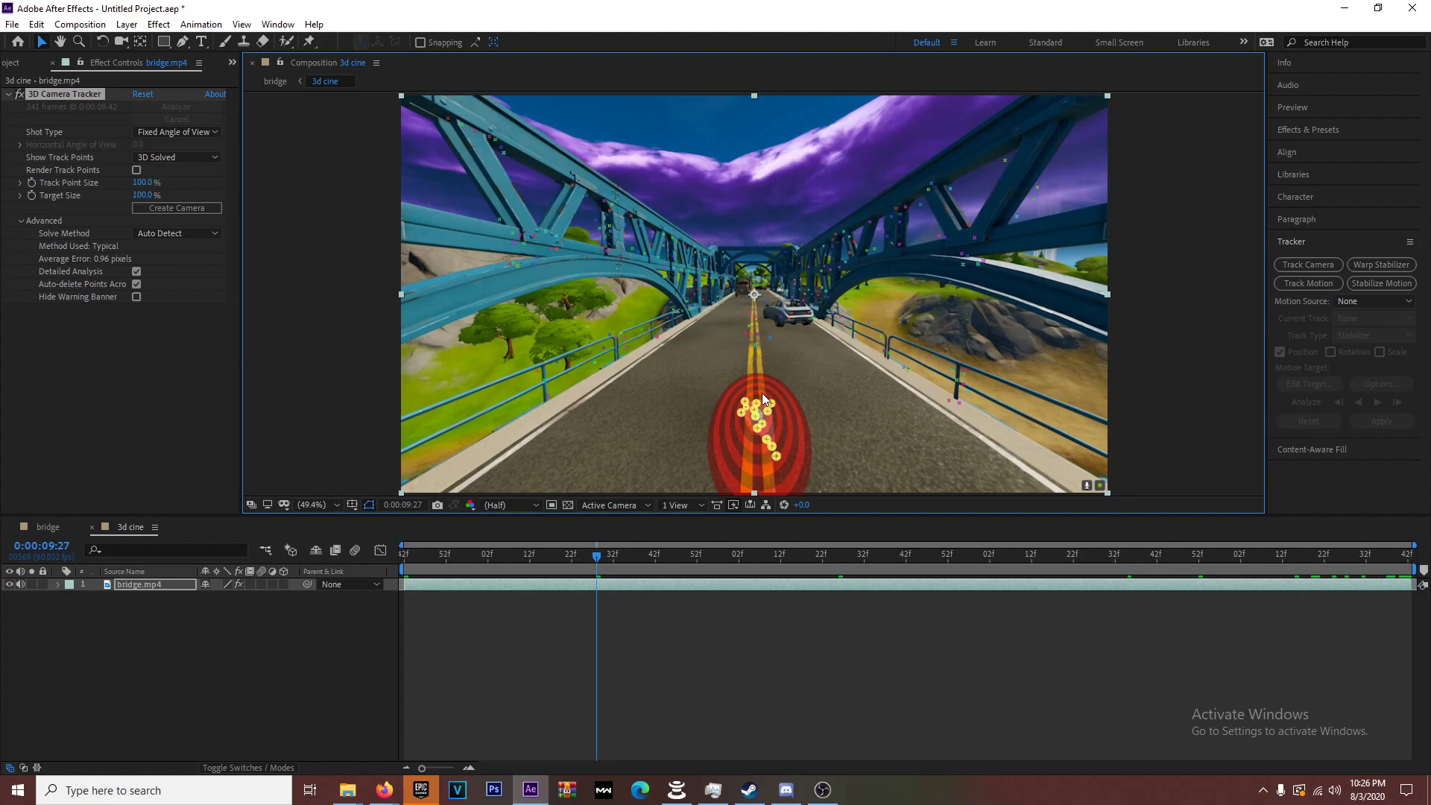
{"action": "mouse_move", "coordinate": [764, 456]}
{"action": "left_mouse_down"}
{"action": "mouse_move", "coordinate": [836, 465]}
{"action": "mouse_move", "coordinate": [835, 426]}
{"action": "mouse_move", "coordinate": [733, 381]}
{"action": "left_mouse_up"}
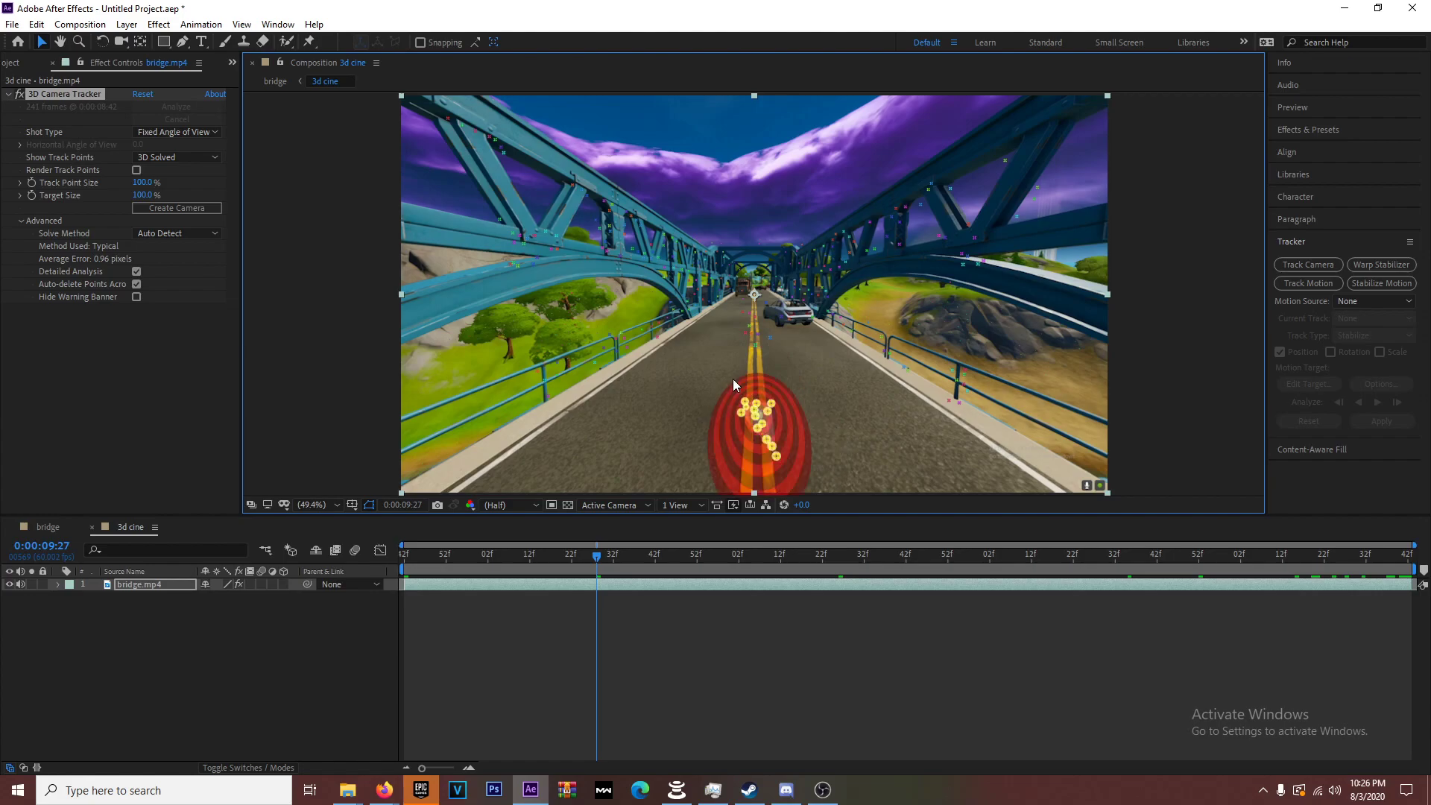
Step: Create a Track Null and 3D Tracker Camera from the selected road points
{"action": "right_click", "coordinate": [744, 424]}
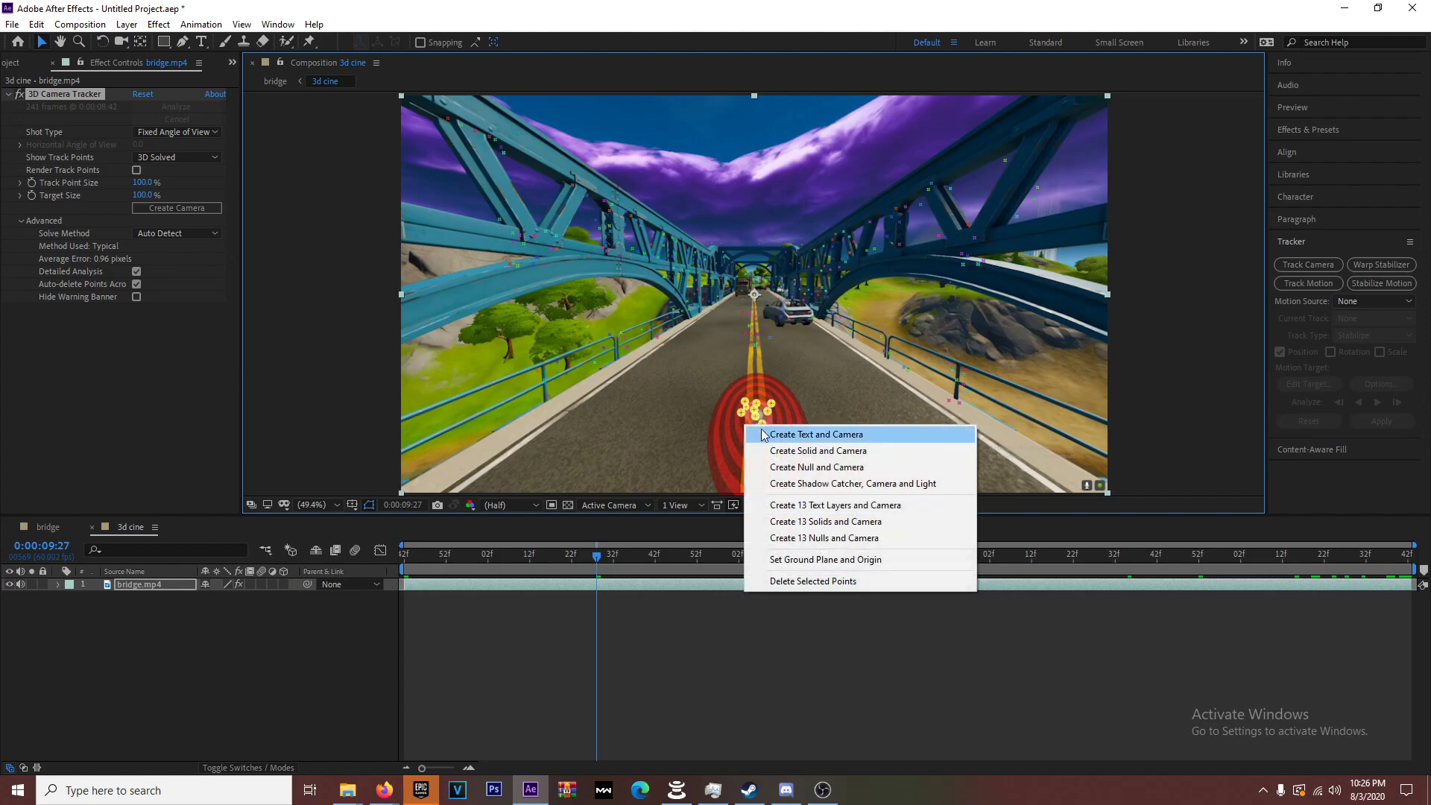
{"action": "left_click", "coordinate": [781, 467]}
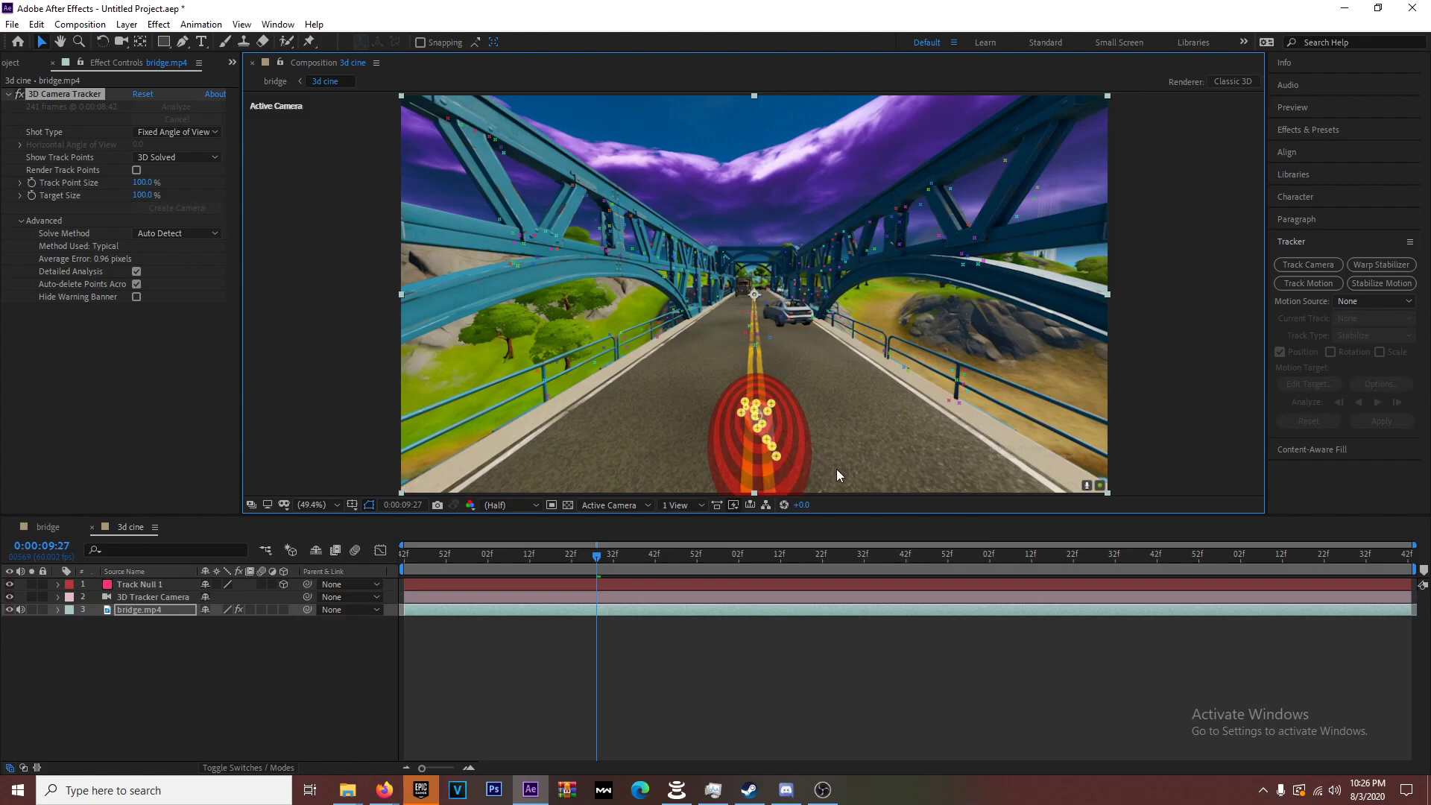
{"action": "left_click", "coordinate": [161, 656]}
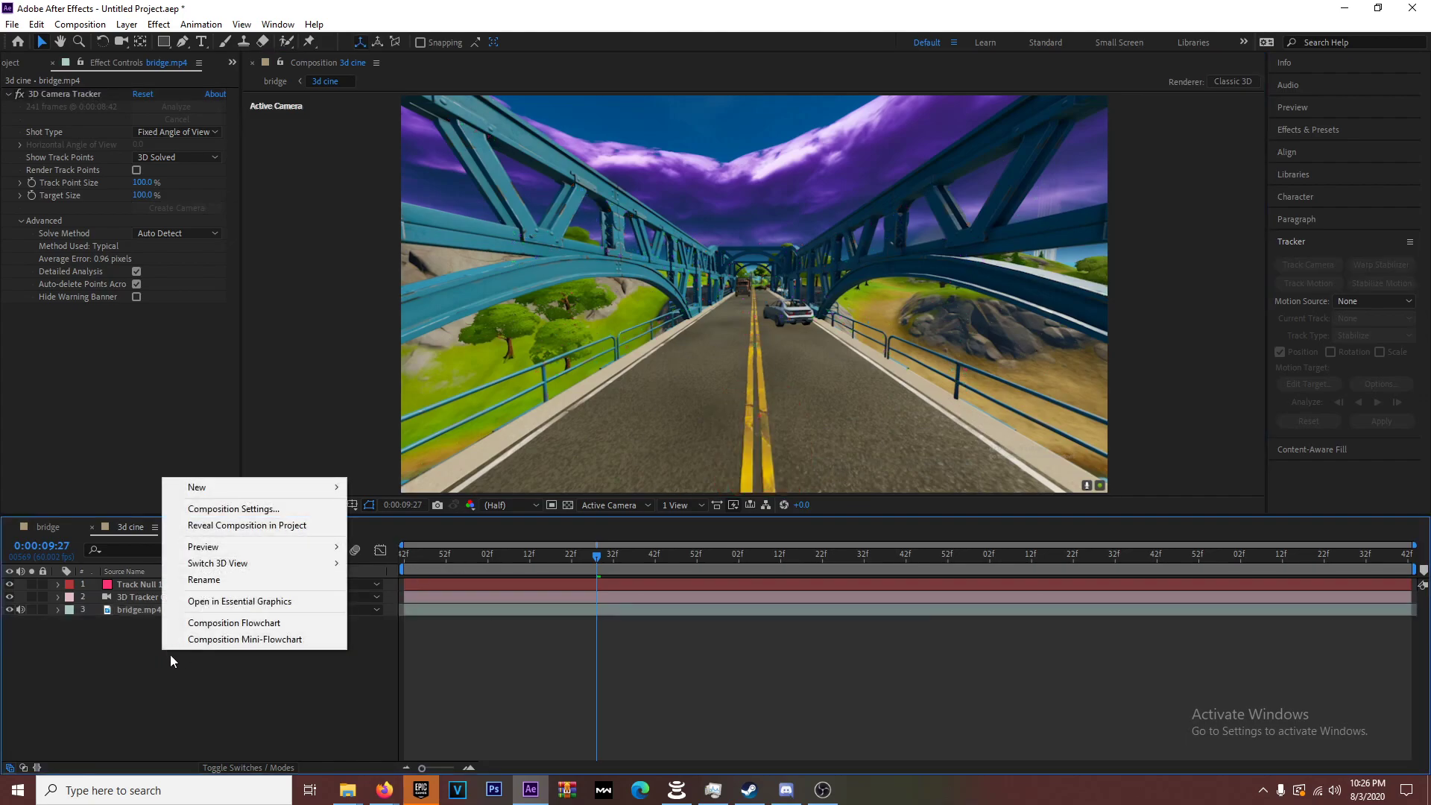
Step: Add a new solid layer named '3d text'
{"action": "mouse_move", "coordinate": [252, 489]}
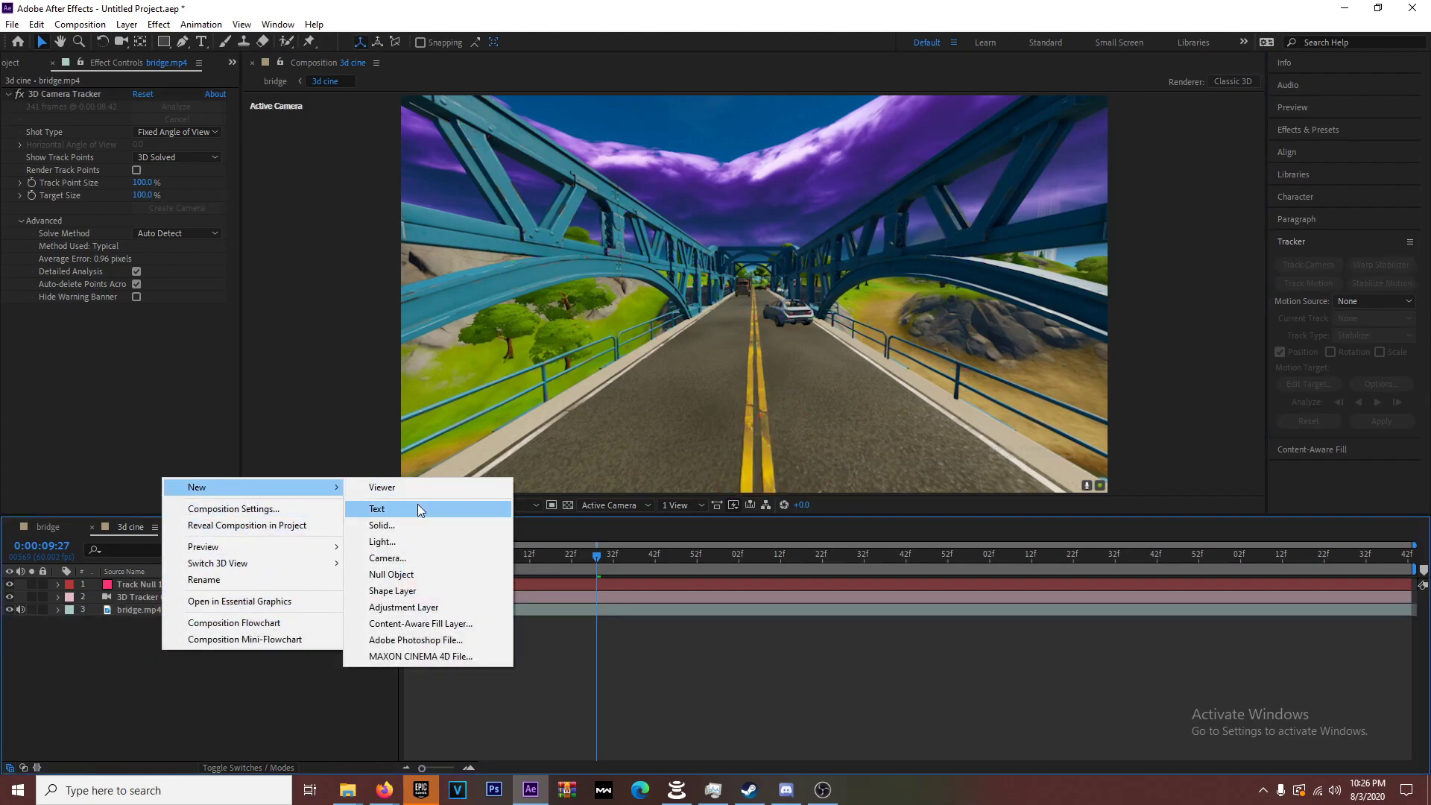
{"action": "left_click", "coordinate": [381, 525]}
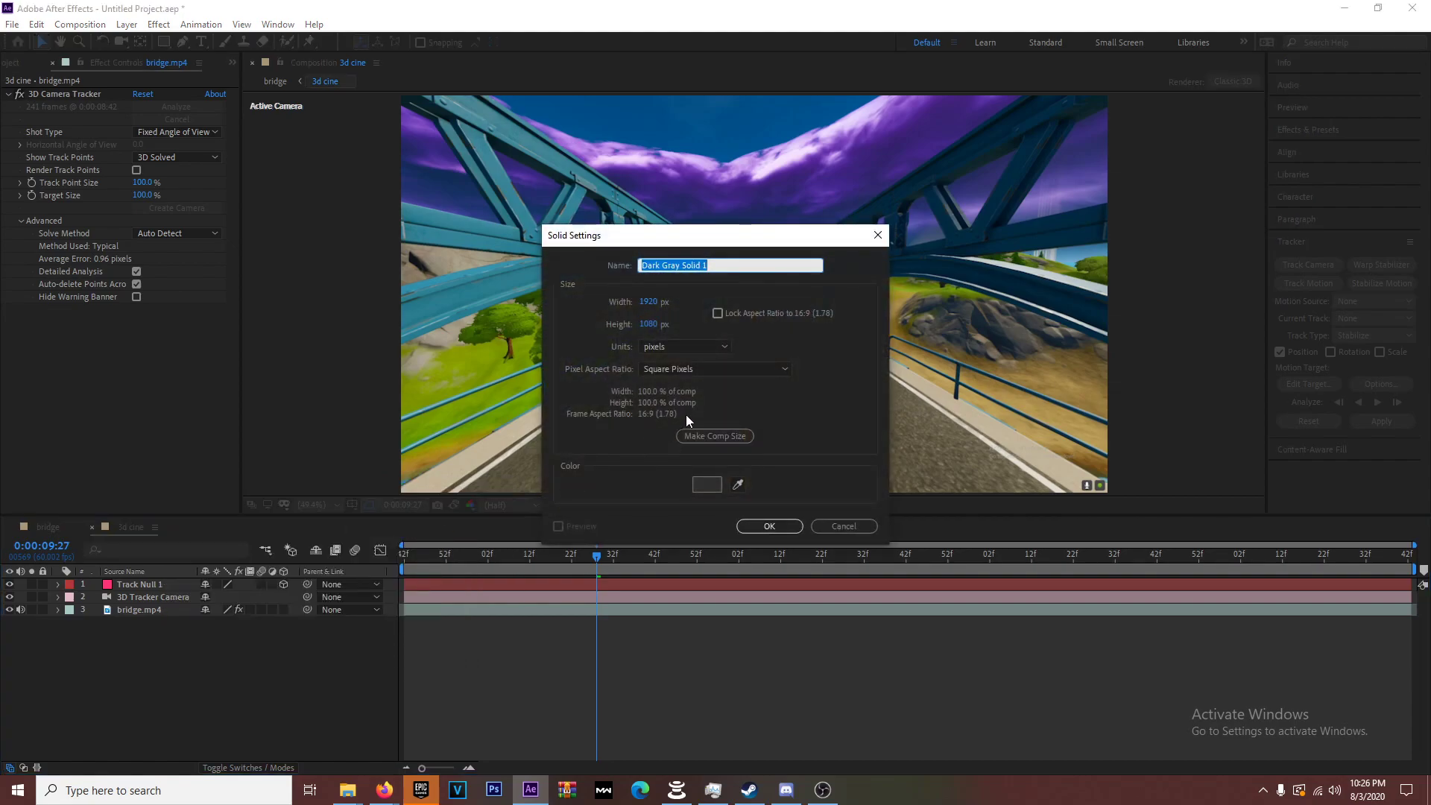
{"action": "type", "text": "3d text"}
{"action": "left_click", "coordinate": [768, 526]}
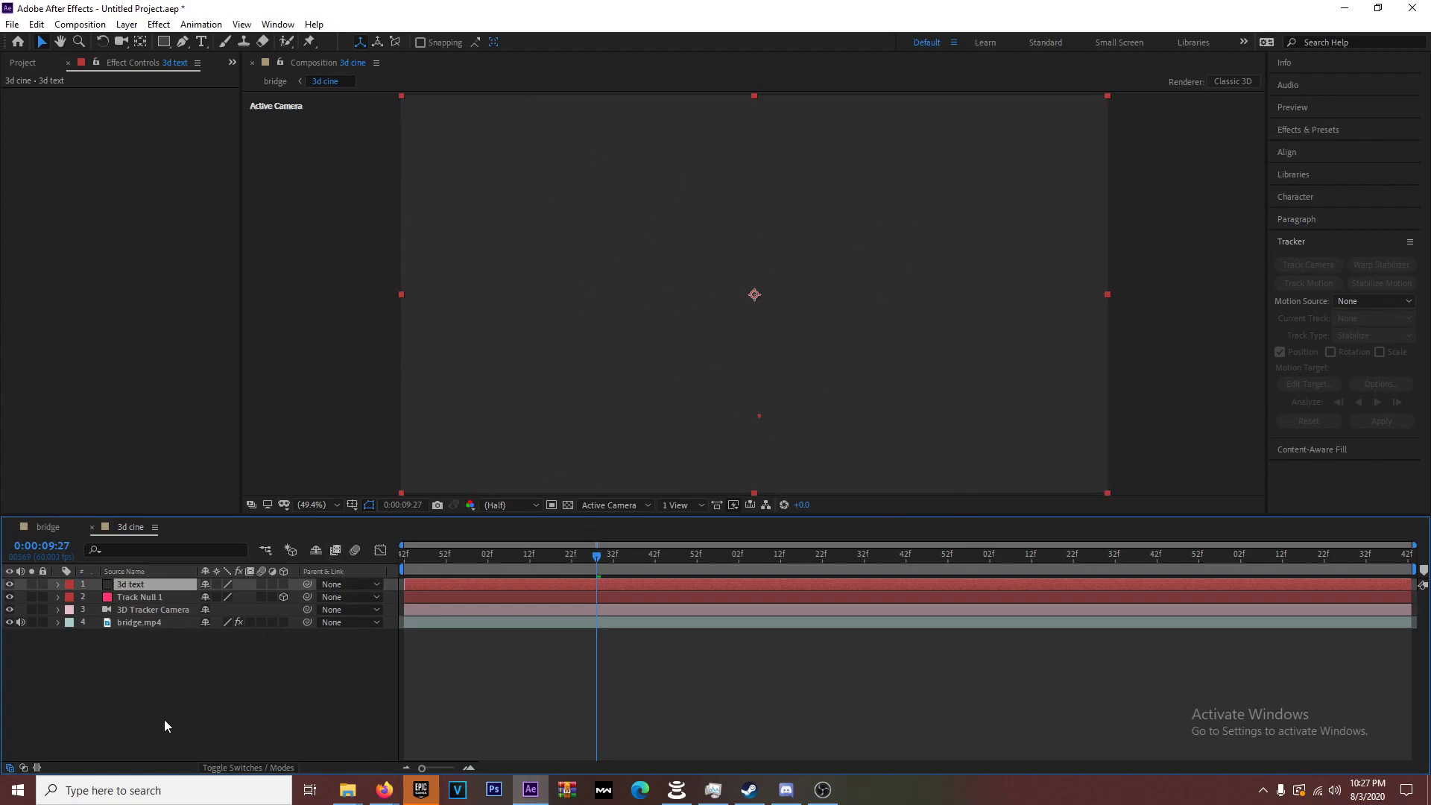
{"action": "right_click", "coordinate": [163, 690]}
Step: Add a 'Sonix Presents' text layer, enlarge it, and set the font to Space Ranger
{"action": "mouse_move", "coordinate": [201, 529]}
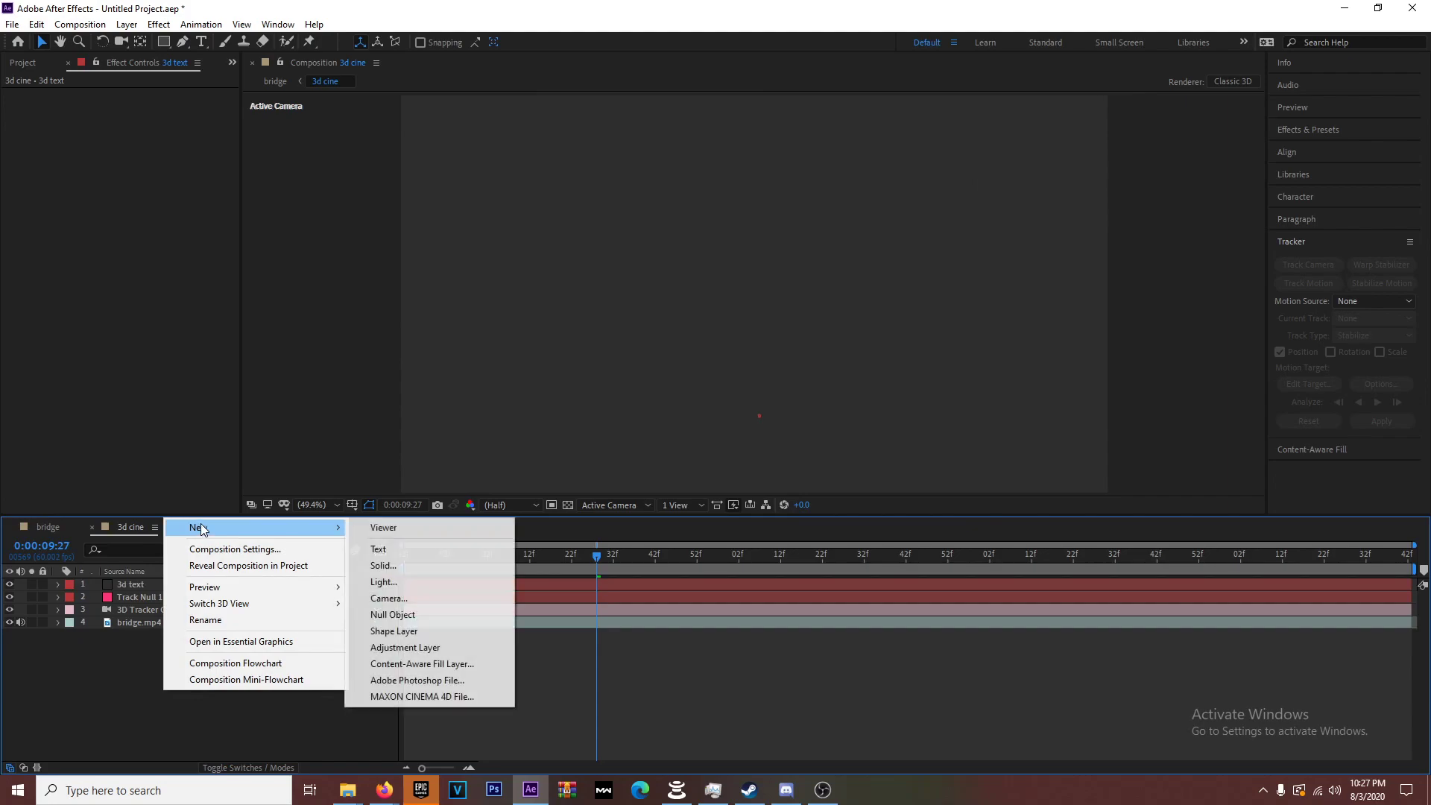
{"action": "left_click", "coordinate": [400, 548]}
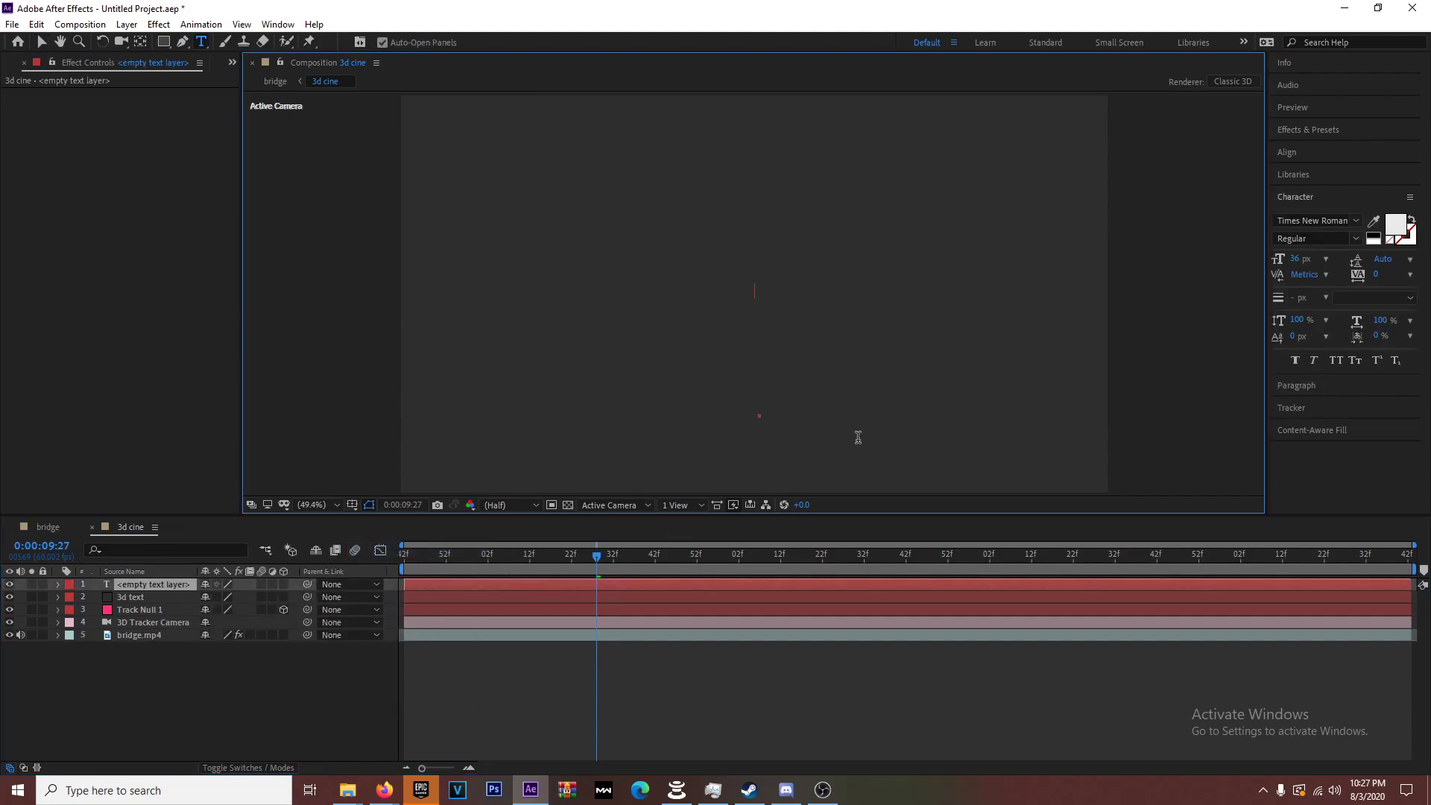
{"action": "type", "text": "Sonix"}
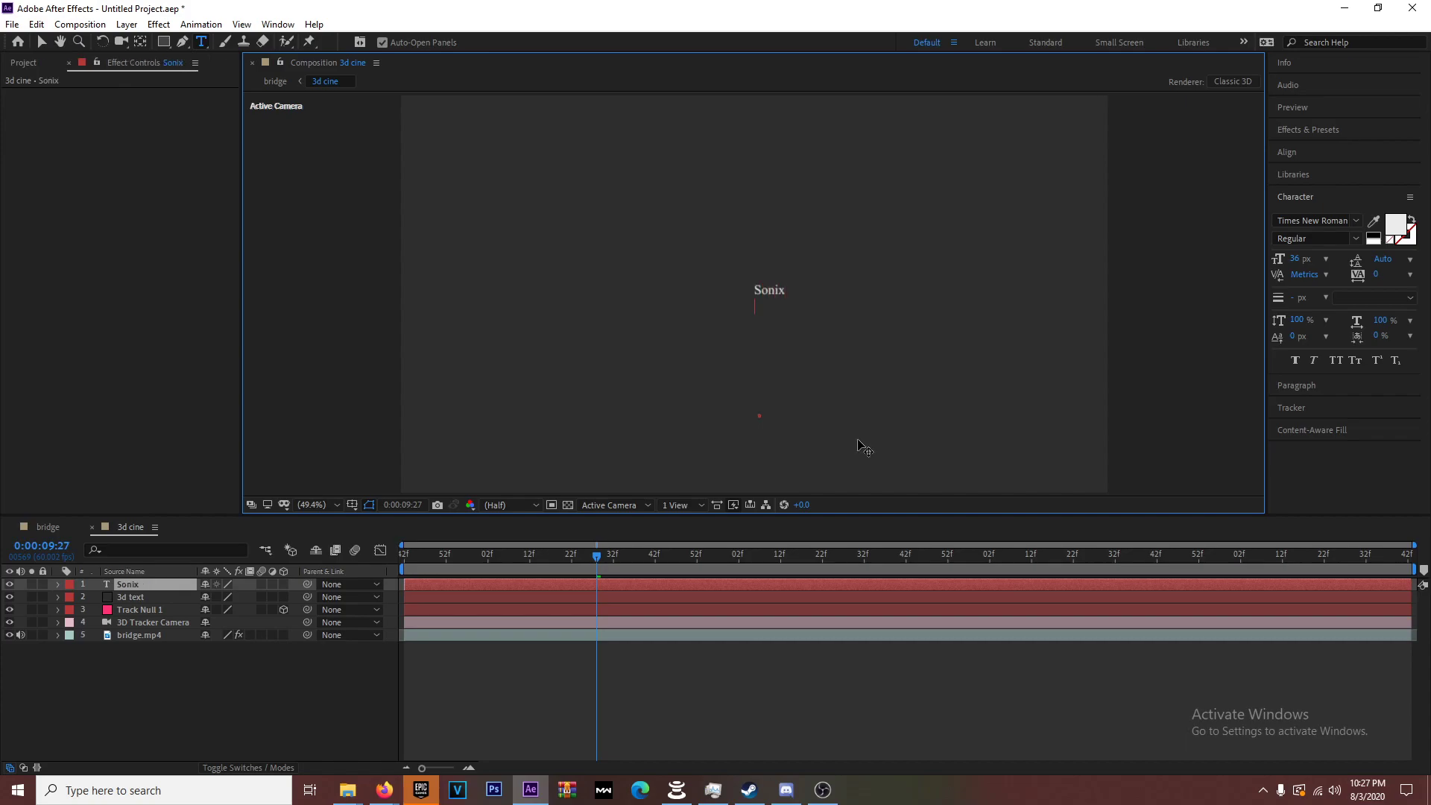
{"action": "type", "text": " Presents"}
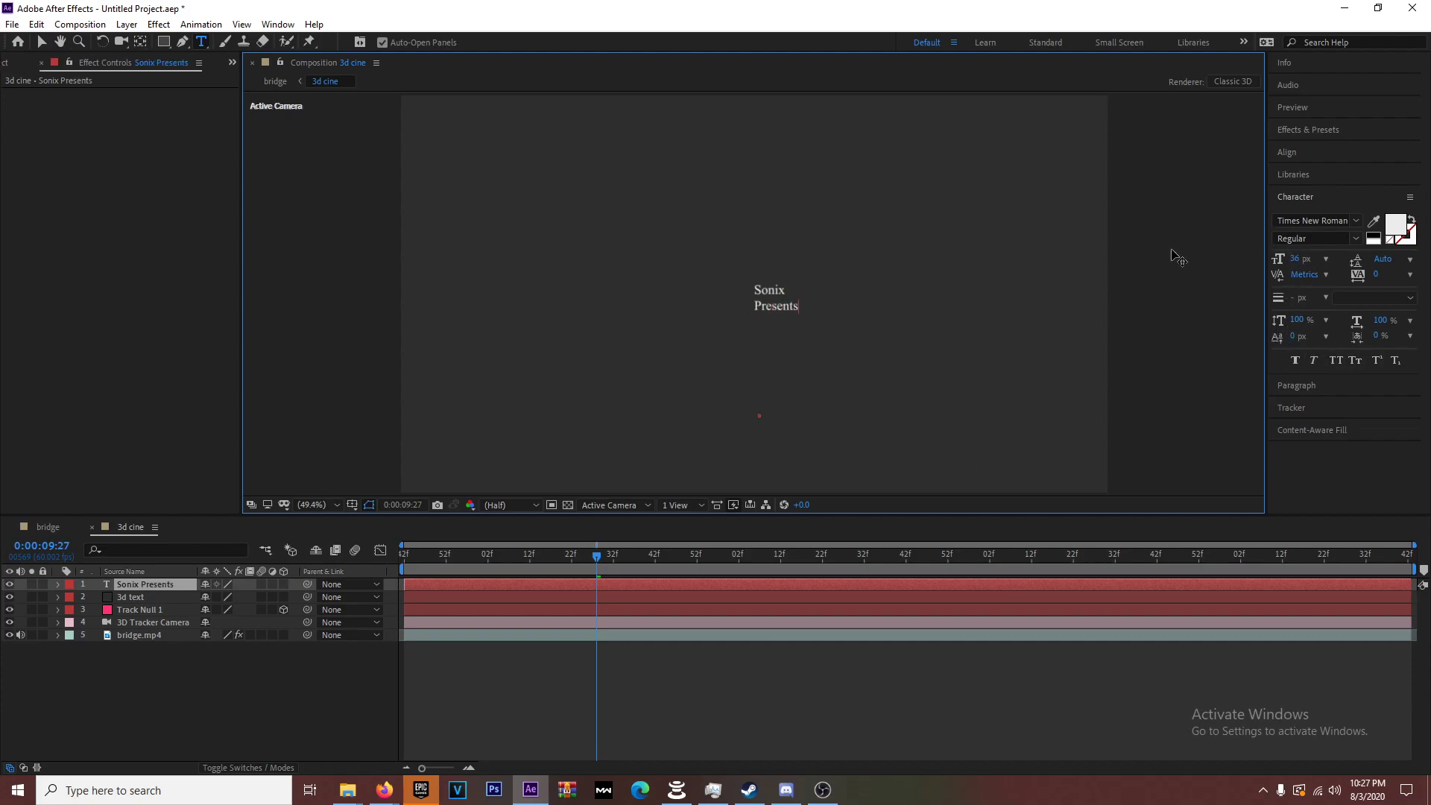
{"action": "left_click_drag", "start_coordinate": [800, 307], "coordinate": [755, 248]}
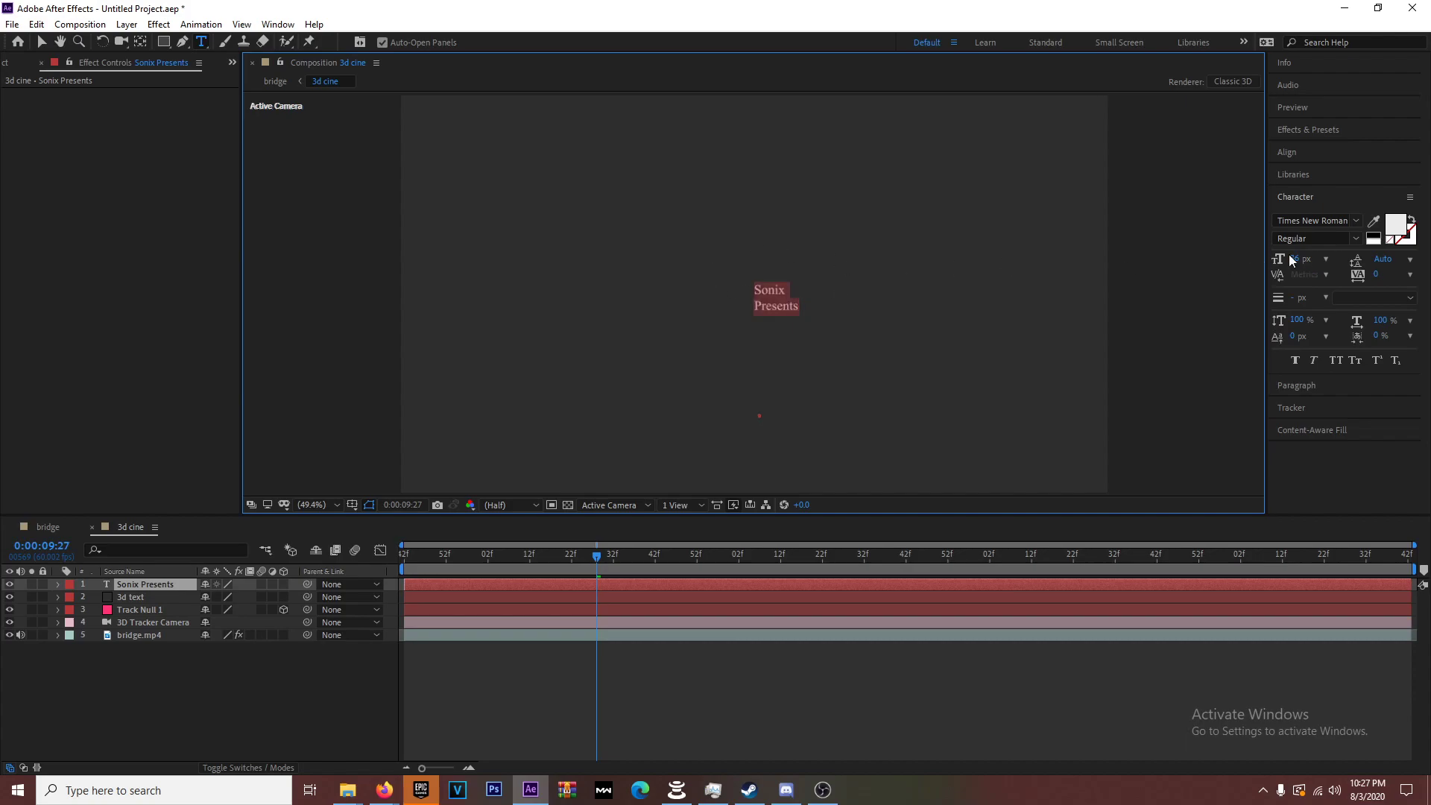
{"action": "left_click_drag", "start_coordinate": [1298, 259], "coordinate": [1378, 259]}
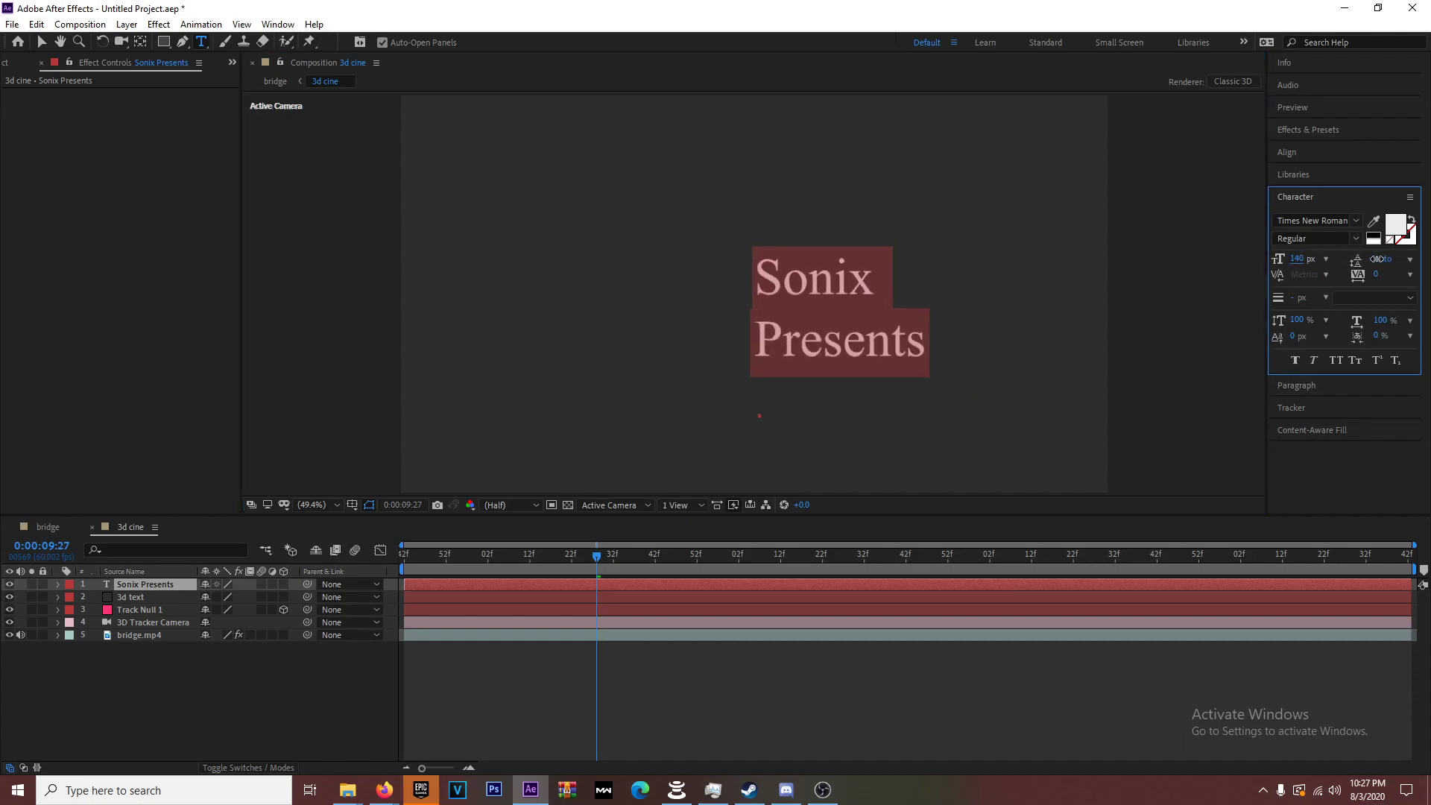
{"action": "left_click", "coordinate": [1350, 222]}
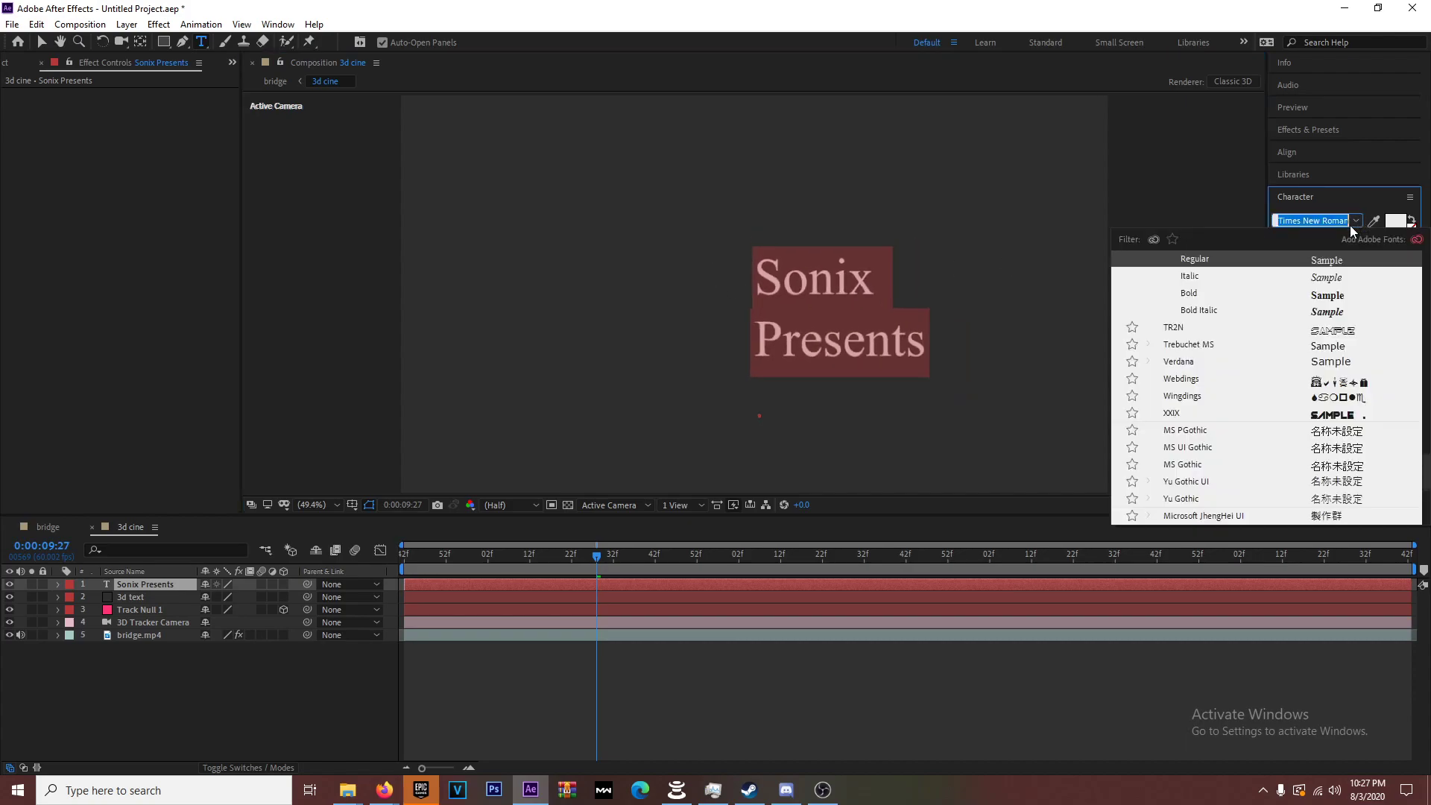
{"action": "scroll", "coordinate": [1260, 422], "scroll_direction": "up", "scroll_amount": 5}
{"action": "left_click", "coordinate": [1258, 430]}
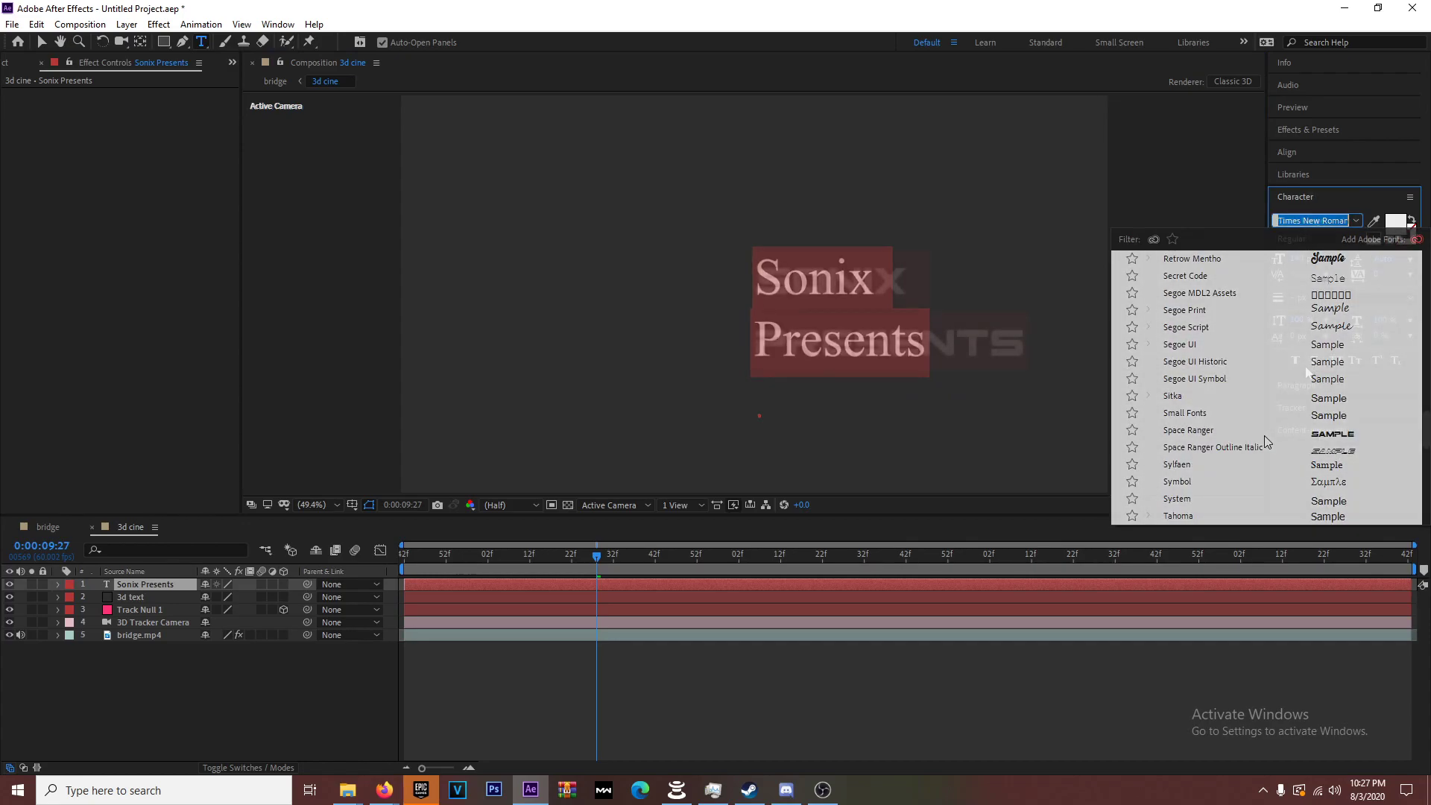
{"action": "left_click", "coordinate": [1301, 237]}
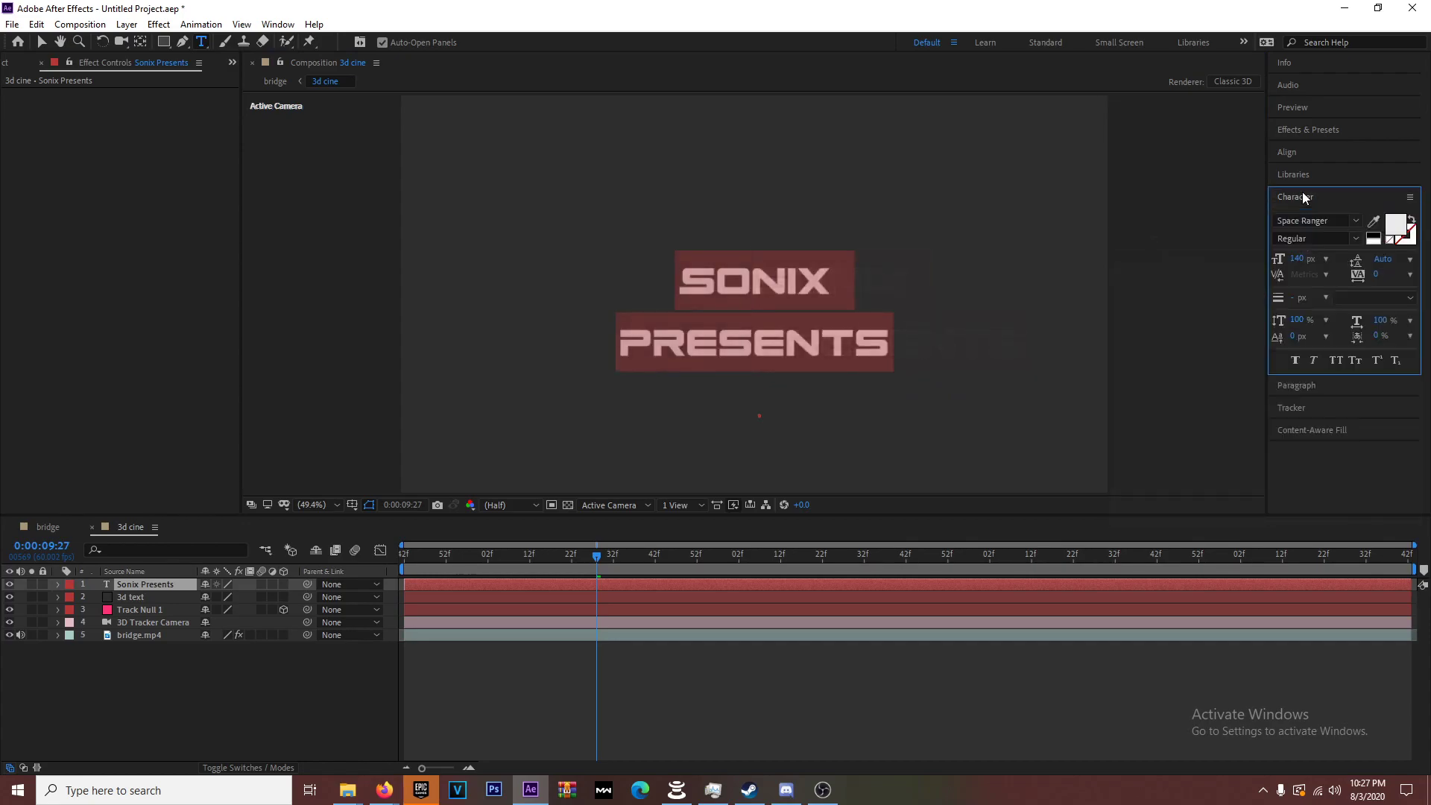
Step: Shrink PRESENTS to 95 px with 72 px leading under SONIX
{"action": "left_click", "coordinate": [850, 332]}
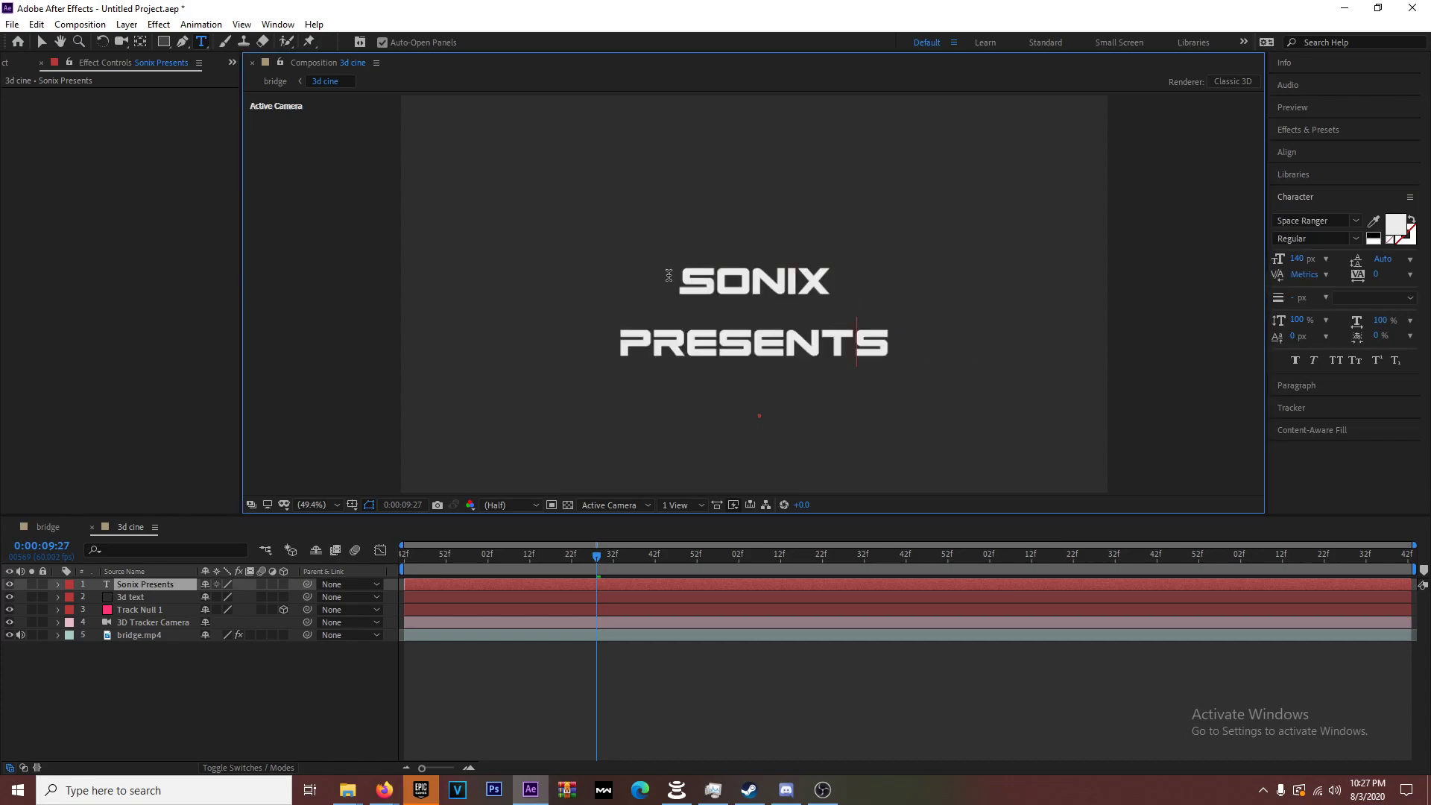
{"action": "left_click_drag", "start_coordinate": [623, 344], "coordinate": [959, 350]}
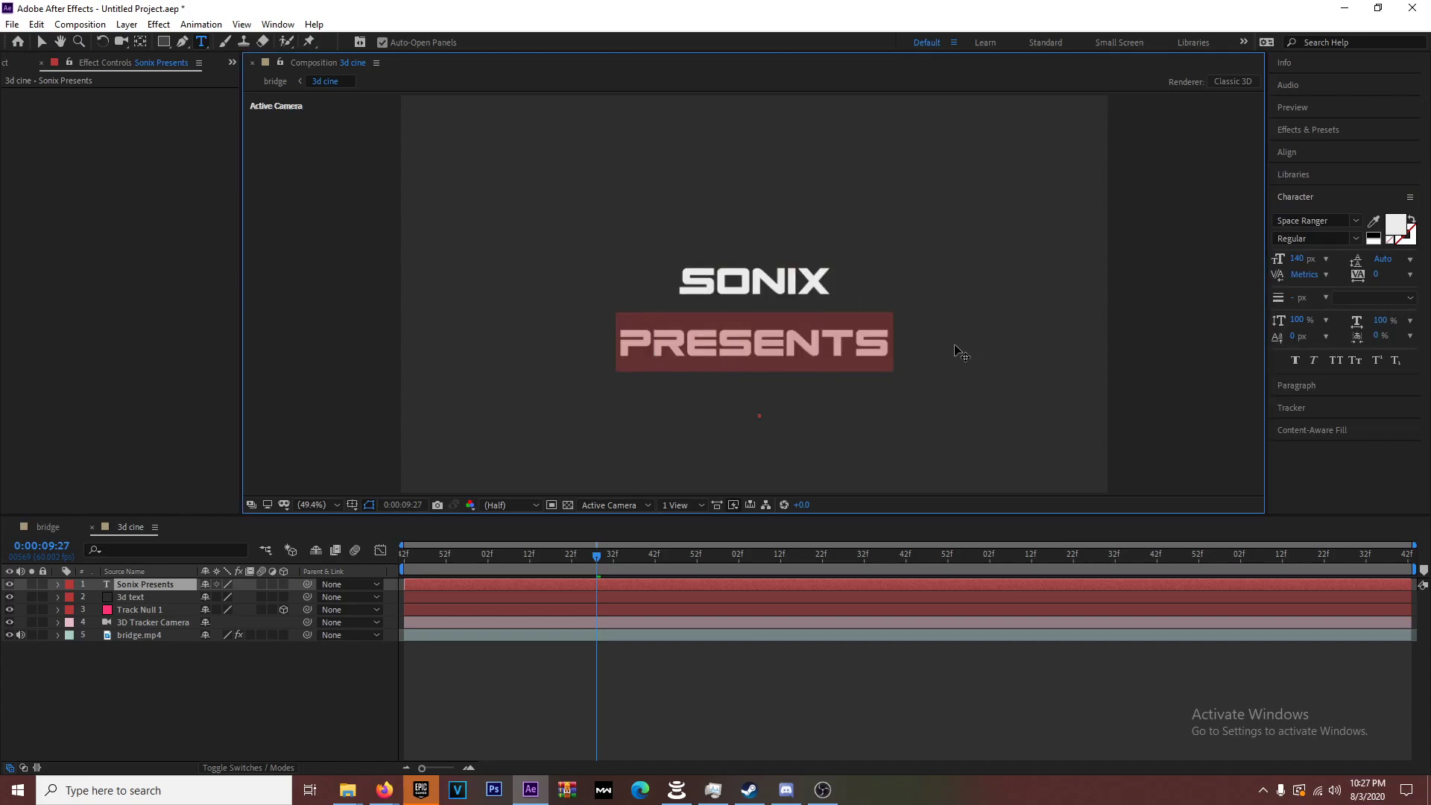
{"action": "left_click_drag", "start_coordinate": [1294, 259], "coordinate": [1265, 261]}
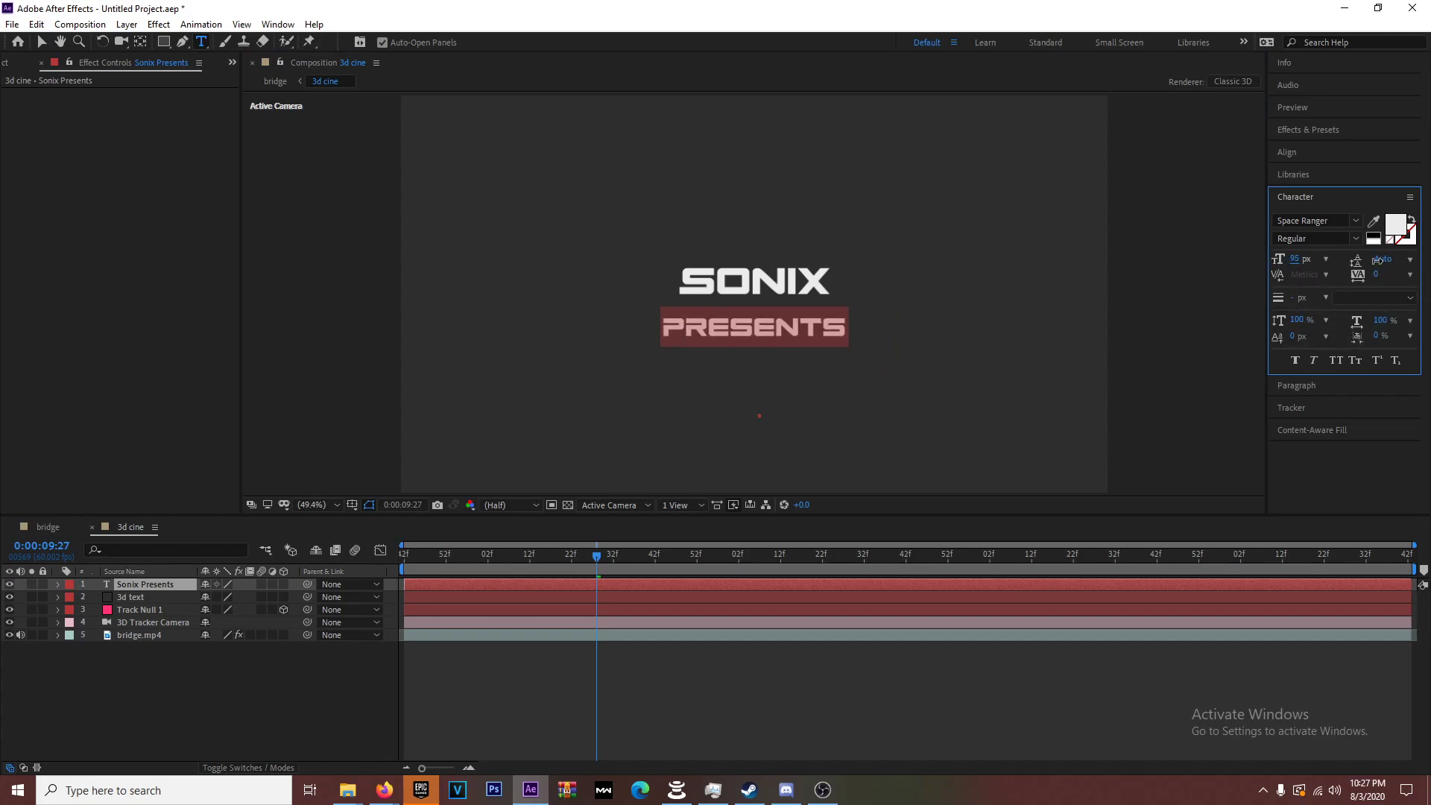
{"action": "mouse_move", "coordinate": [1378, 260]}
{"action": "left_mouse_down"}
{"action": "mouse_move", "coordinate": [1360, 260]}
{"action": "mouse_move", "coordinate": [1427, 260]}
{"action": "mouse_move", "coordinate": [1378, 260]}
{"action": "left_mouse_up"}
{"action": "left_click", "coordinate": [317, 672]}
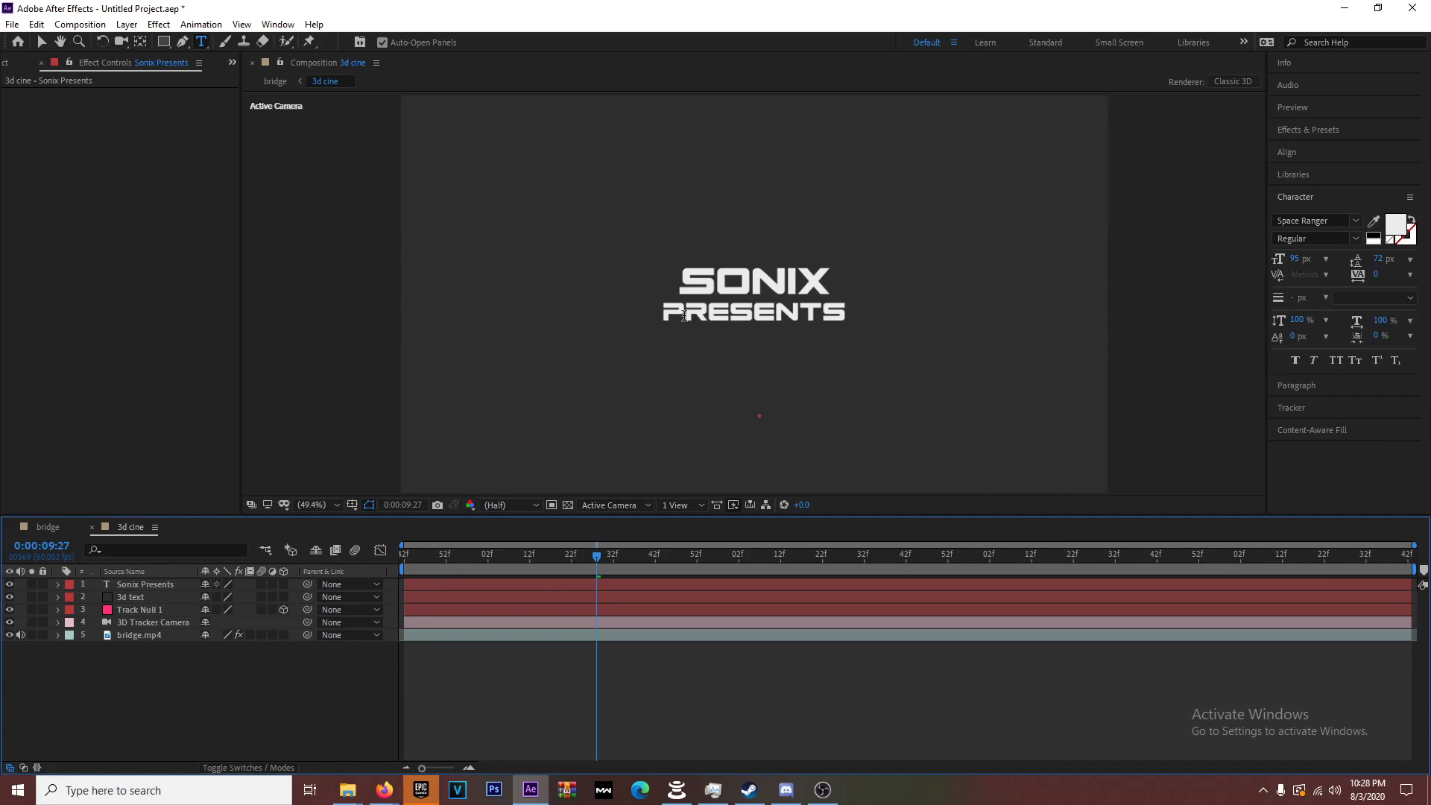
{"action": "left_click", "coordinate": [42, 43]}
Step: Move the Sonix Presents layer below bridge.mp4 and hide it
{"action": "left_click", "coordinate": [107, 595]}
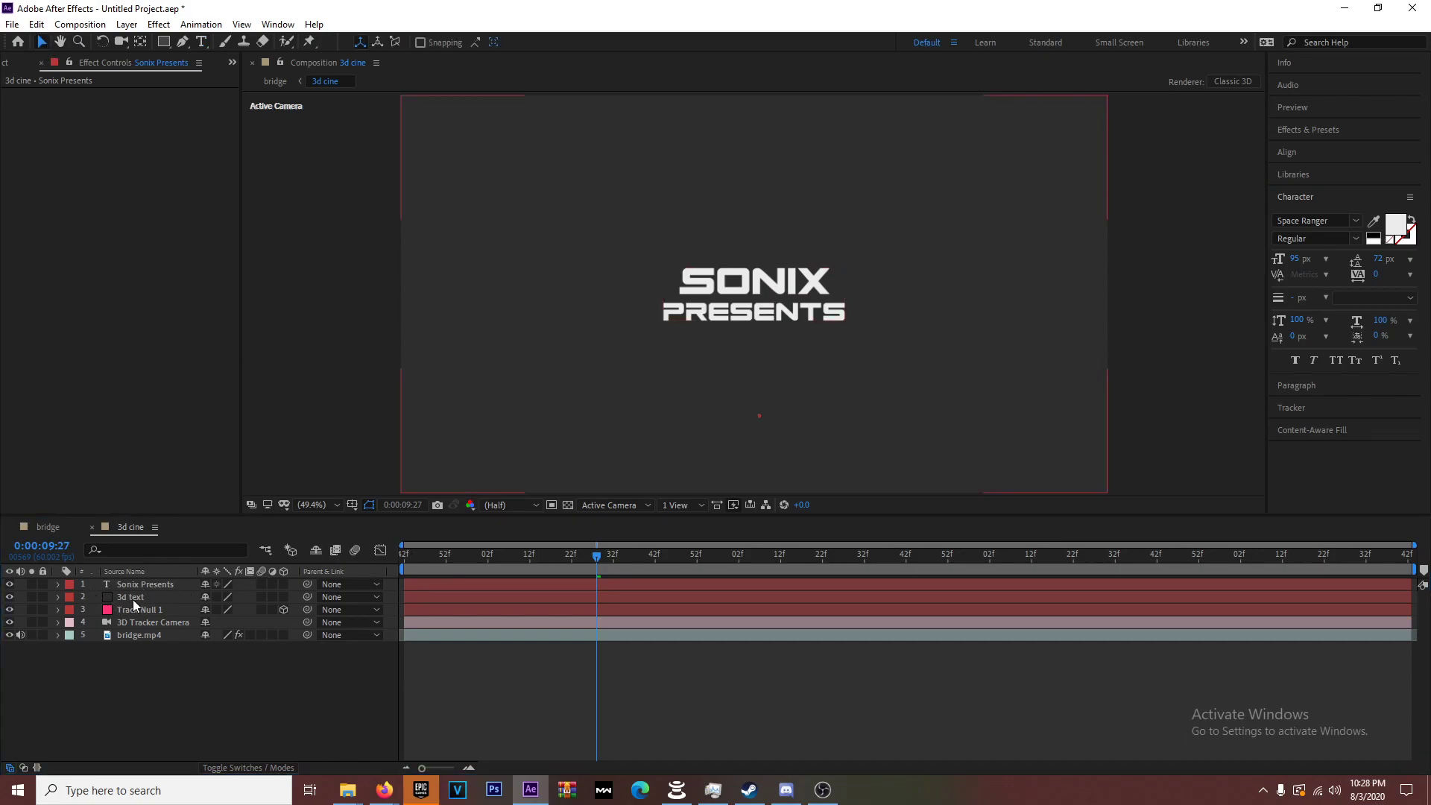
{"action": "left_click", "coordinate": [146, 586]}
{"action": "left_click_drag", "start_coordinate": [128, 587], "coordinate": [140, 659]}
{"action": "left_click", "coordinate": [9, 635]}
Step: Apply the Video Copilot Element effect to the 3d text solid
{"action": "left_click", "coordinate": [132, 586]}
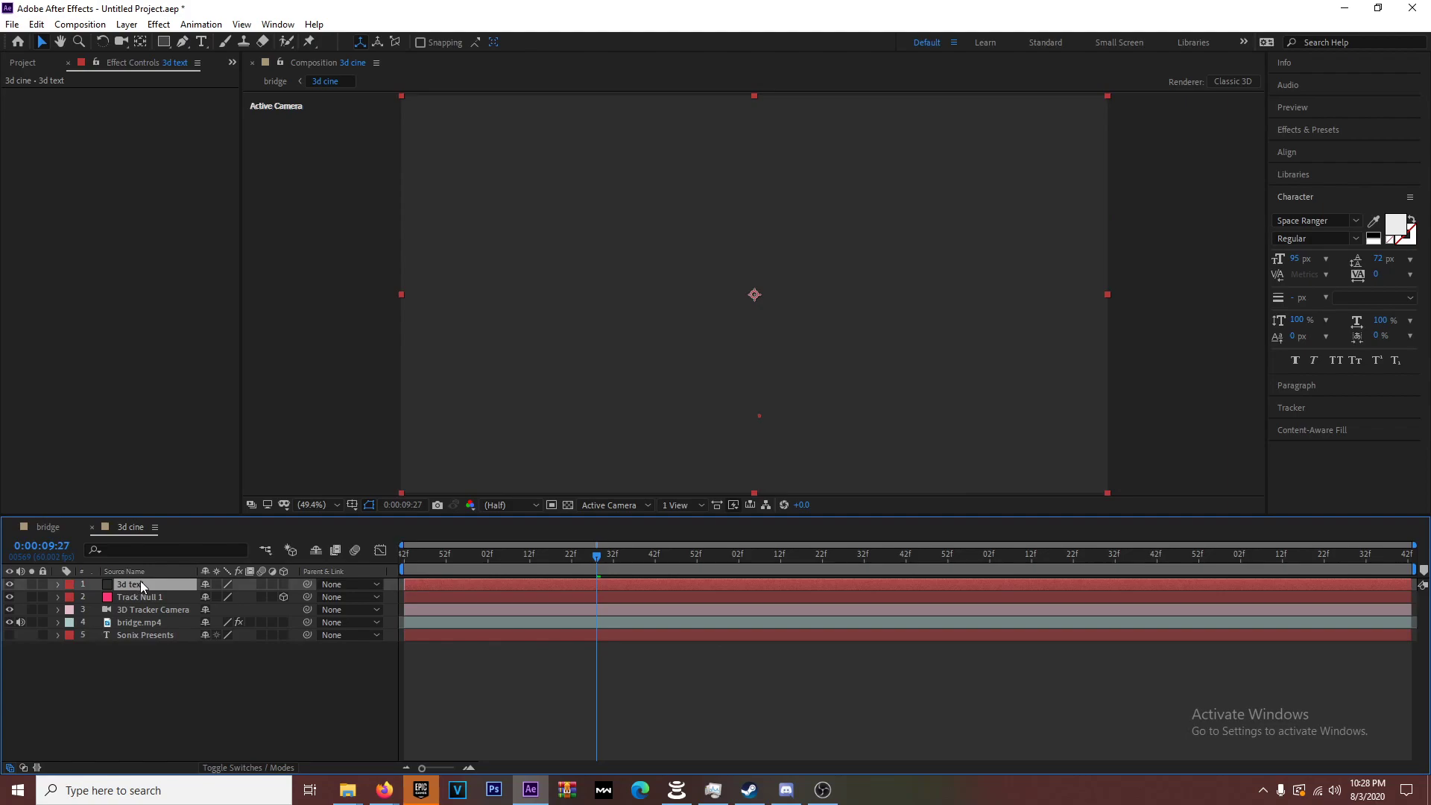
{"action": "right_click", "coordinate": [140, 583]}
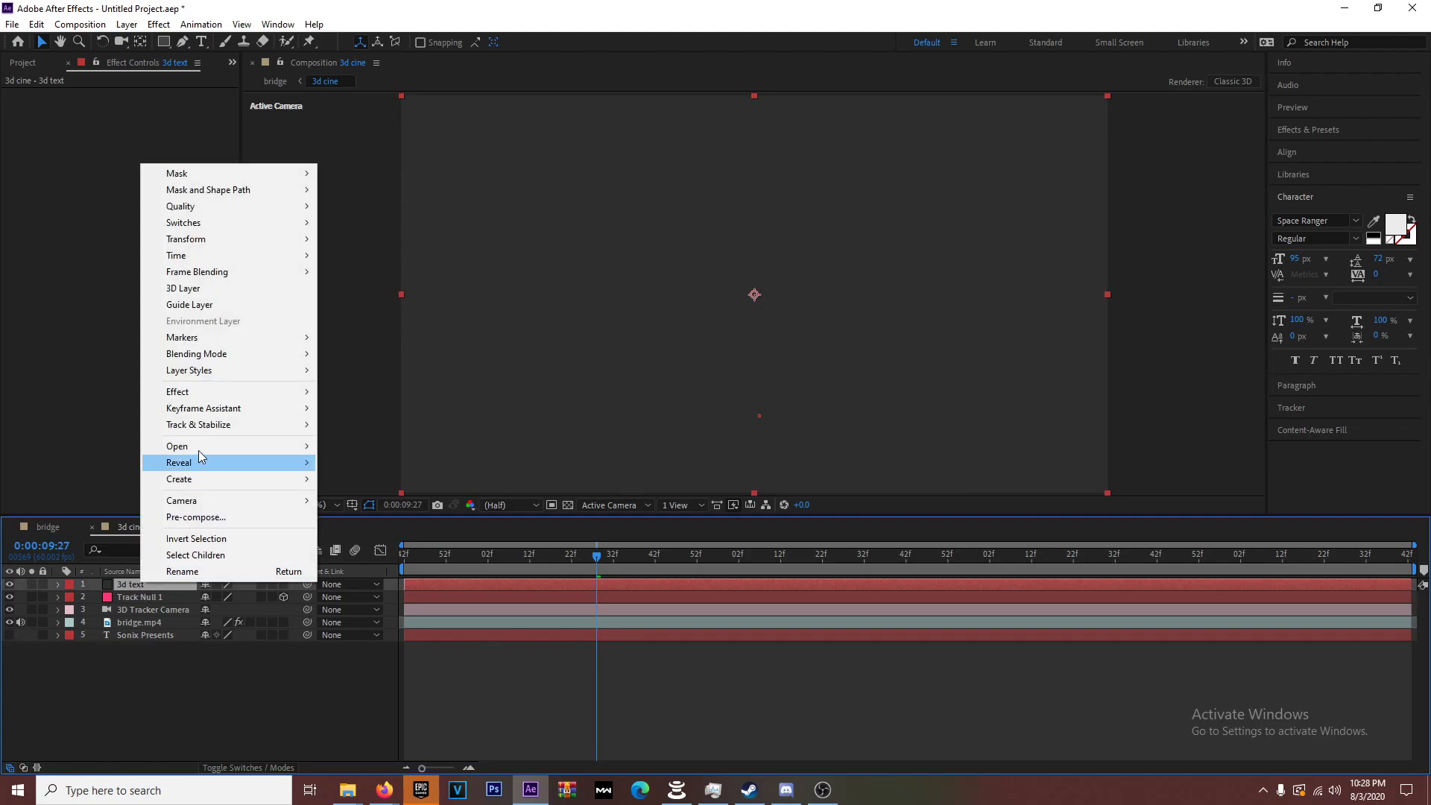
{"action": "mouse_move", "coordinate": [198, 395]}
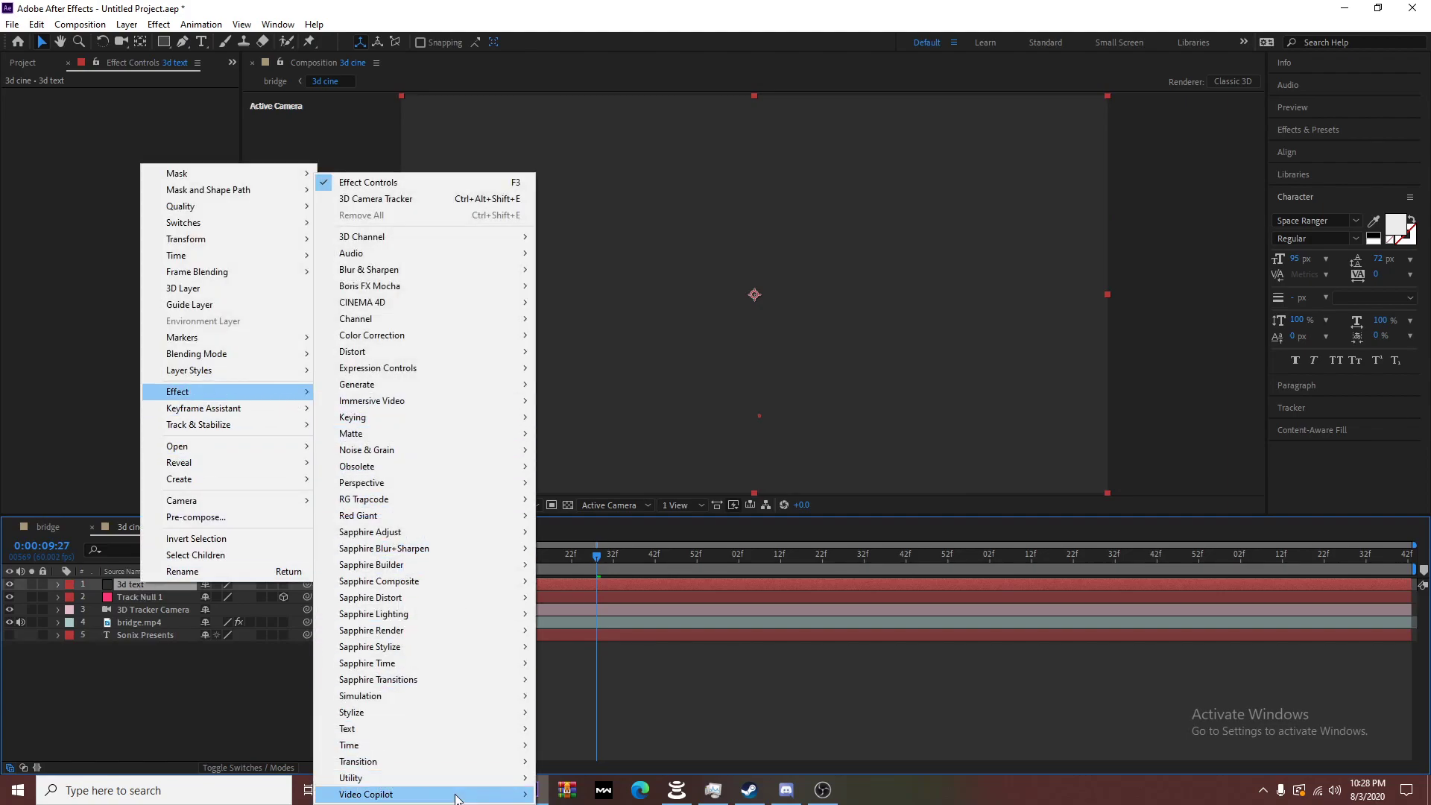
{"action": "mouse_move", "coordinate": [454, 795]}
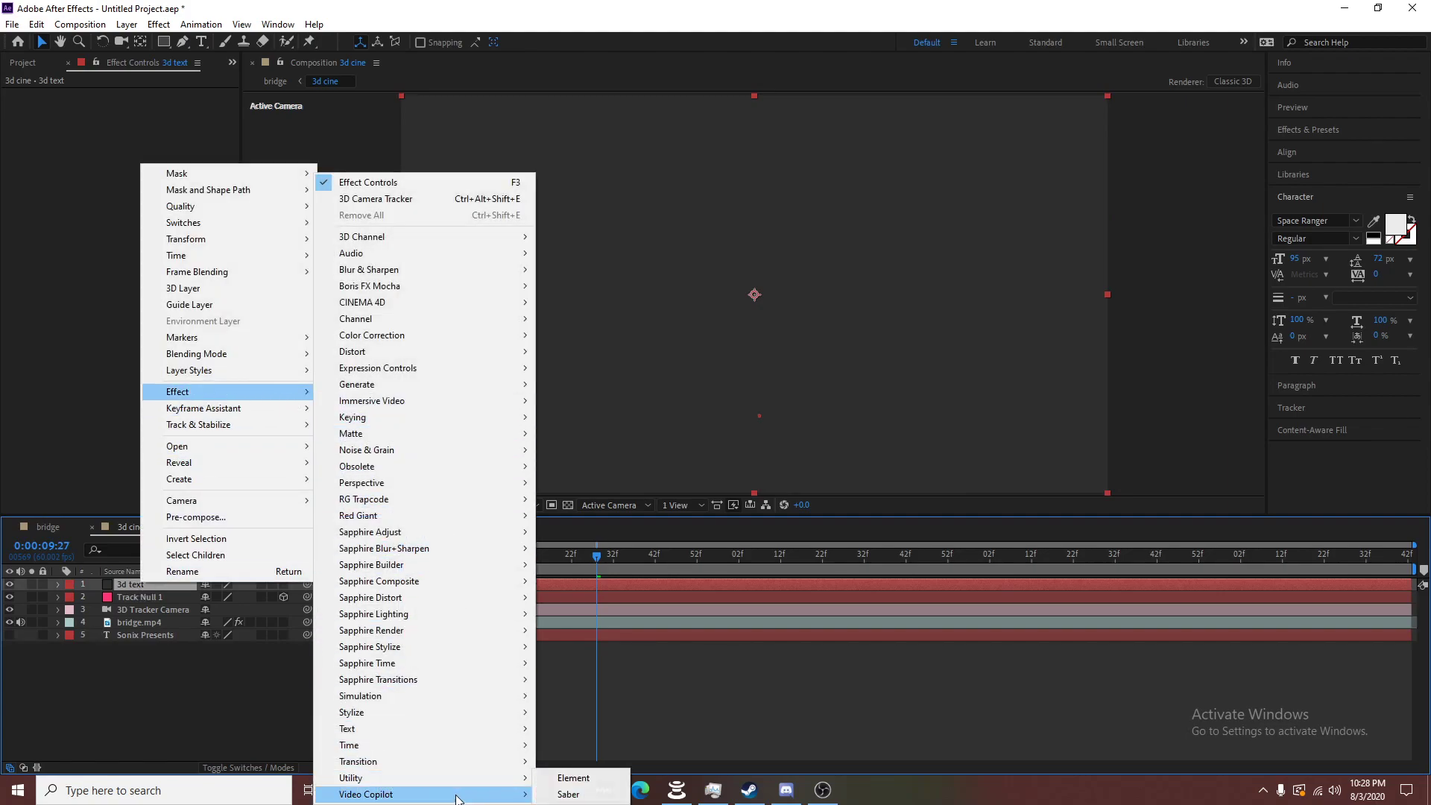
{"action": "left_click", "coordinate": [594, 780]}
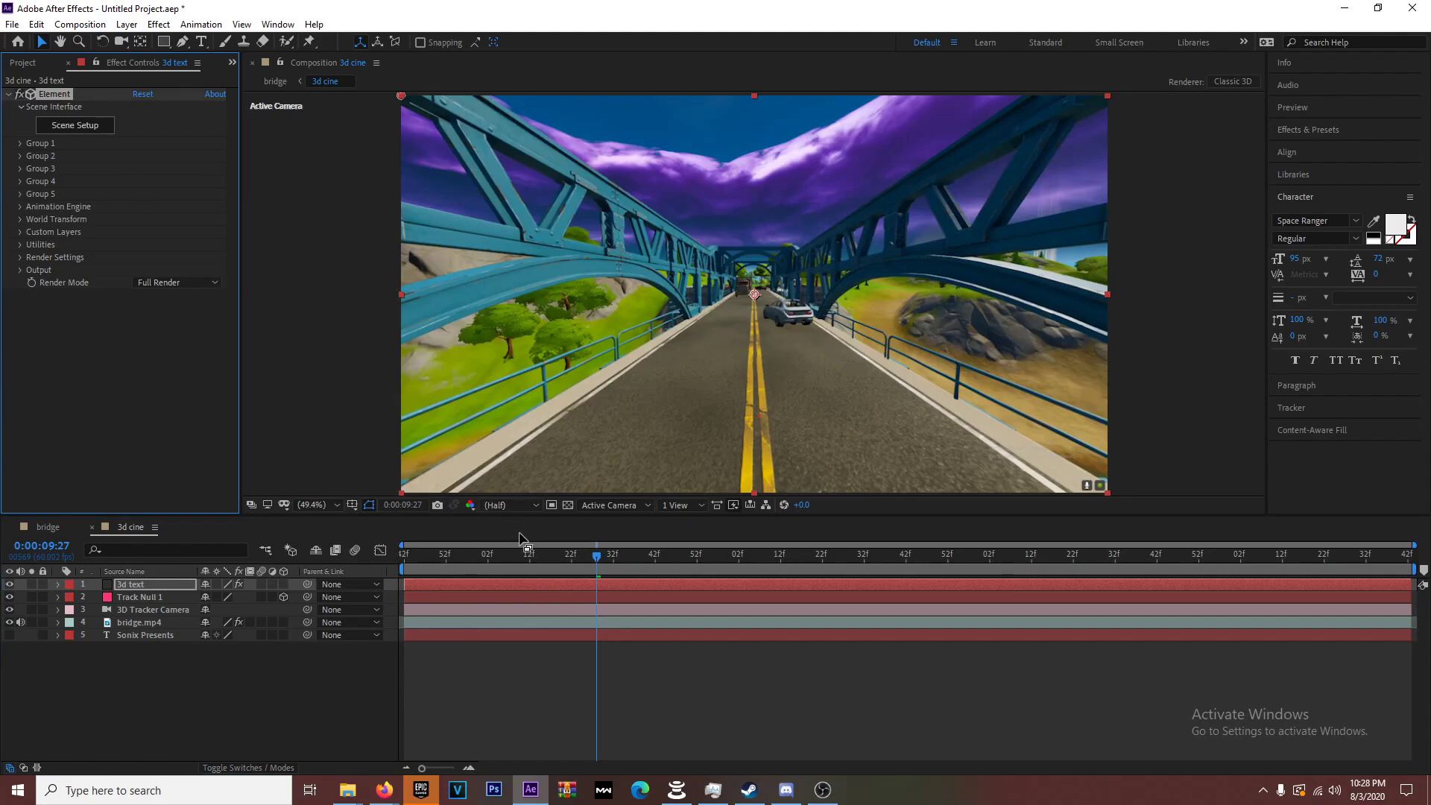
Step: At frame 0:00:08:51, set Element's Path Layer 1 to the Sonix Presents text layer
{"action": "left_click_drag", "start_coordinate": [533, 553], "coordinate": [463, 570]}
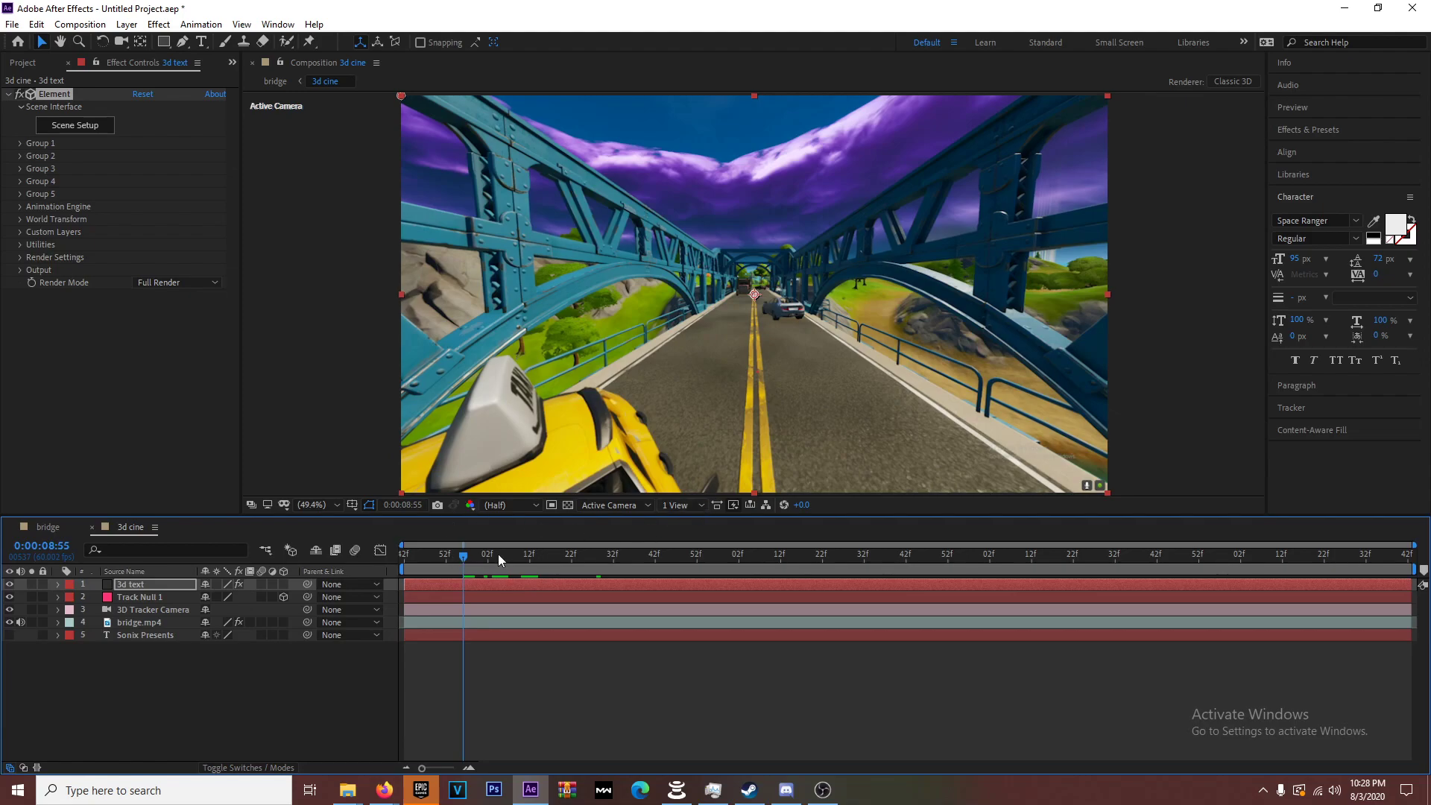
{"action": "left_click_drag", "start_coordinate": [498, 553], "coordinate": [445, 561]}
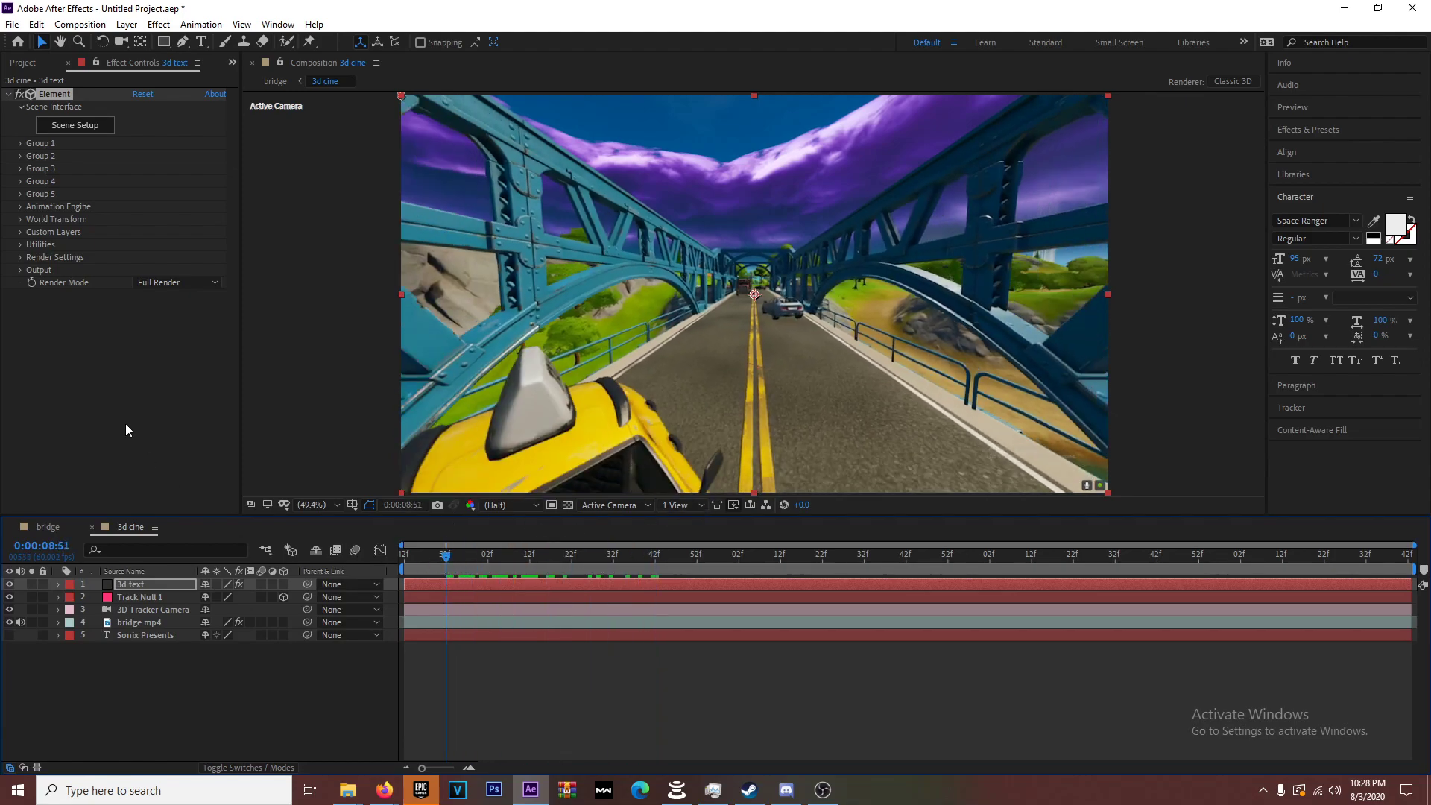
{"action": "left_click", "coordinate": [20, 232]}
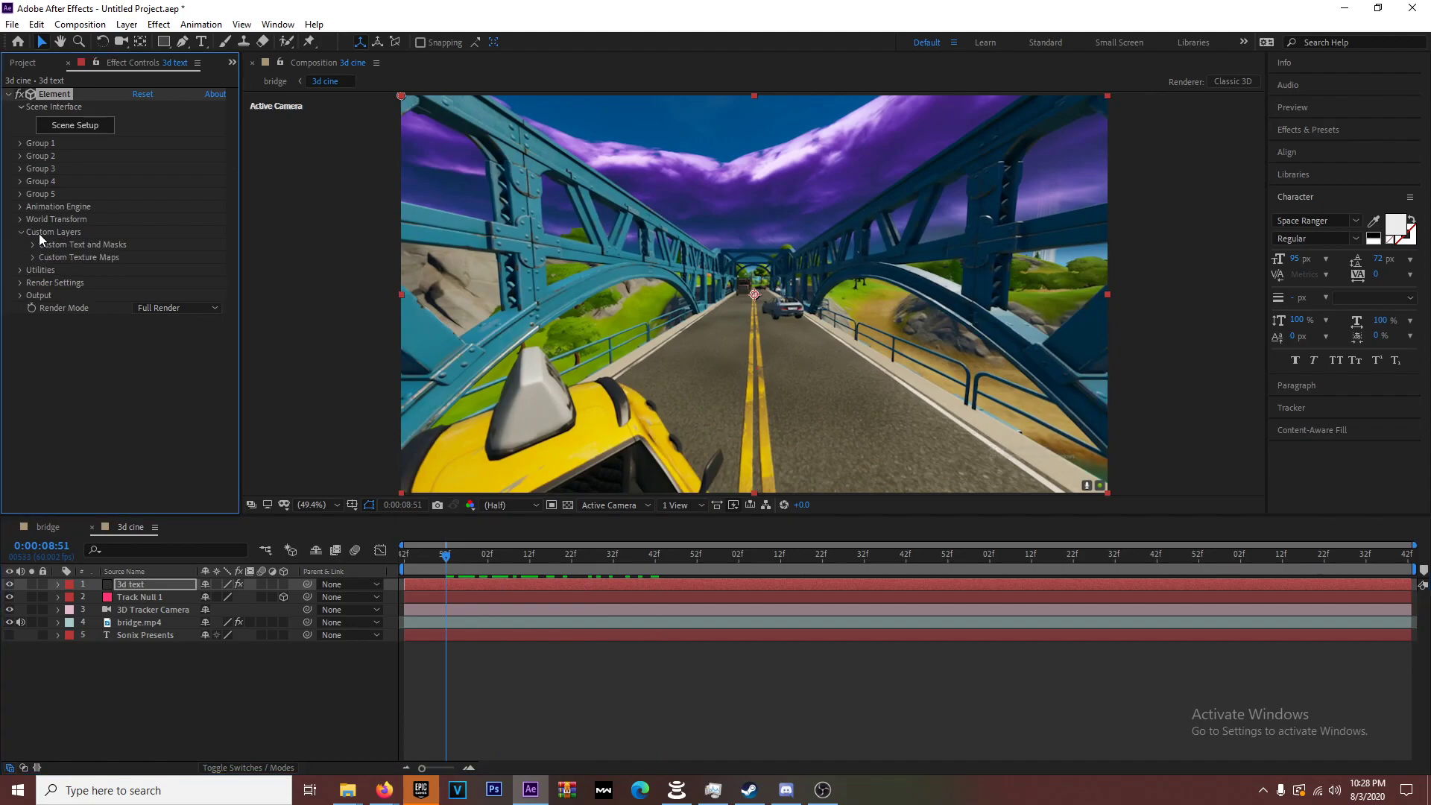
{"action": "left_click", "coordinate": [33, 245]}
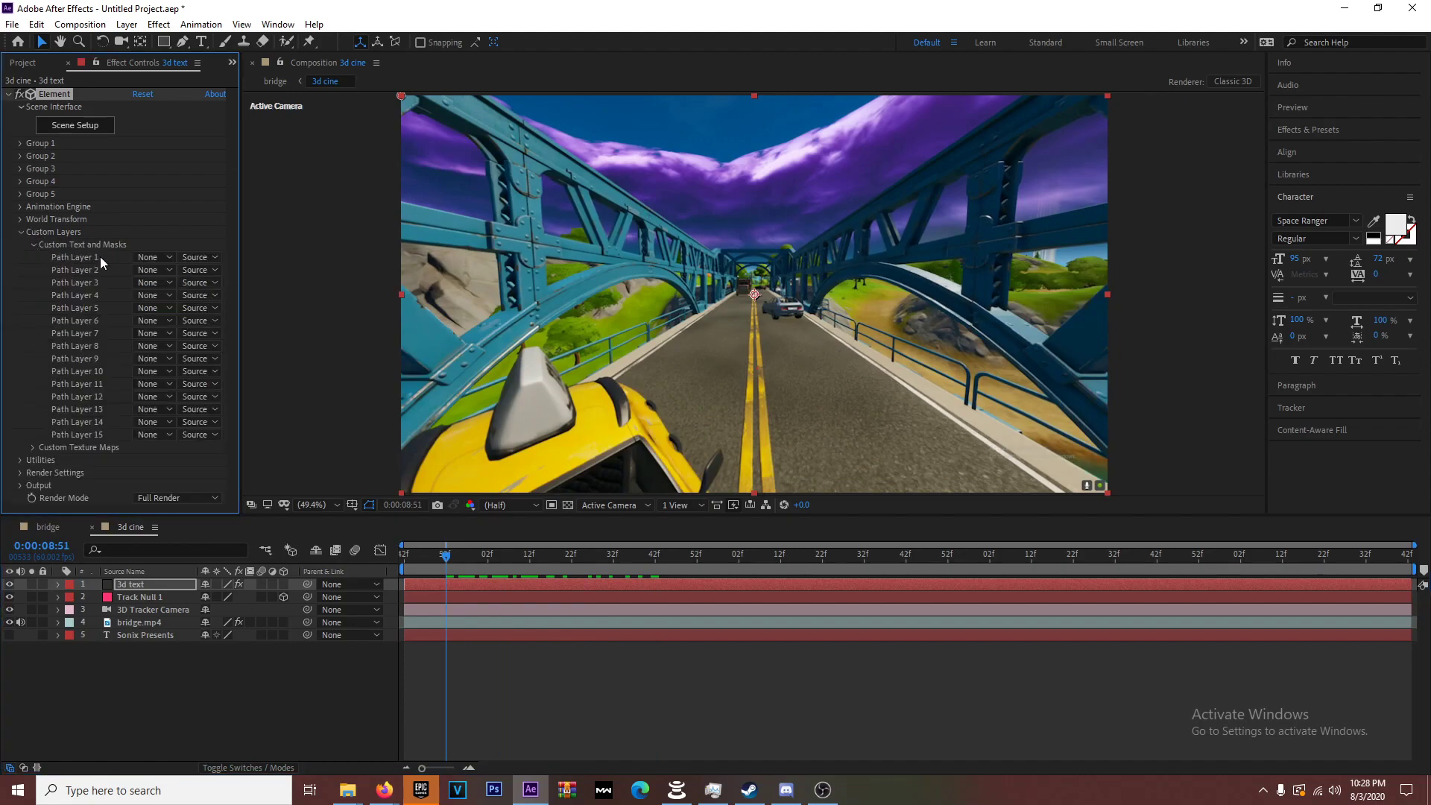
{"action": "left_click", "coordinate": [151, 258]}
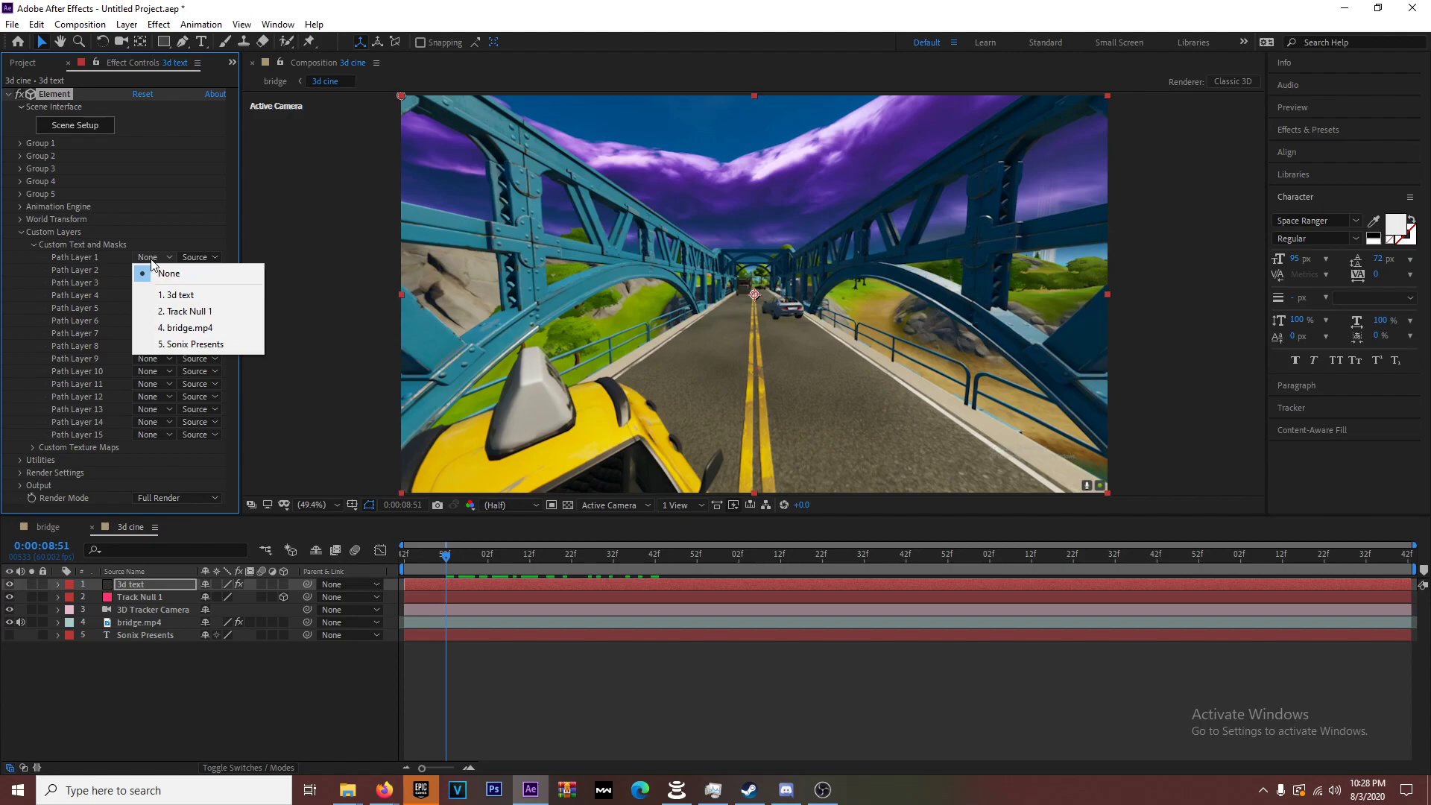
{"action": "left_click", "coordinate": [221, 345]}
{"action": "left_click", "coordinate": [33, 245]}
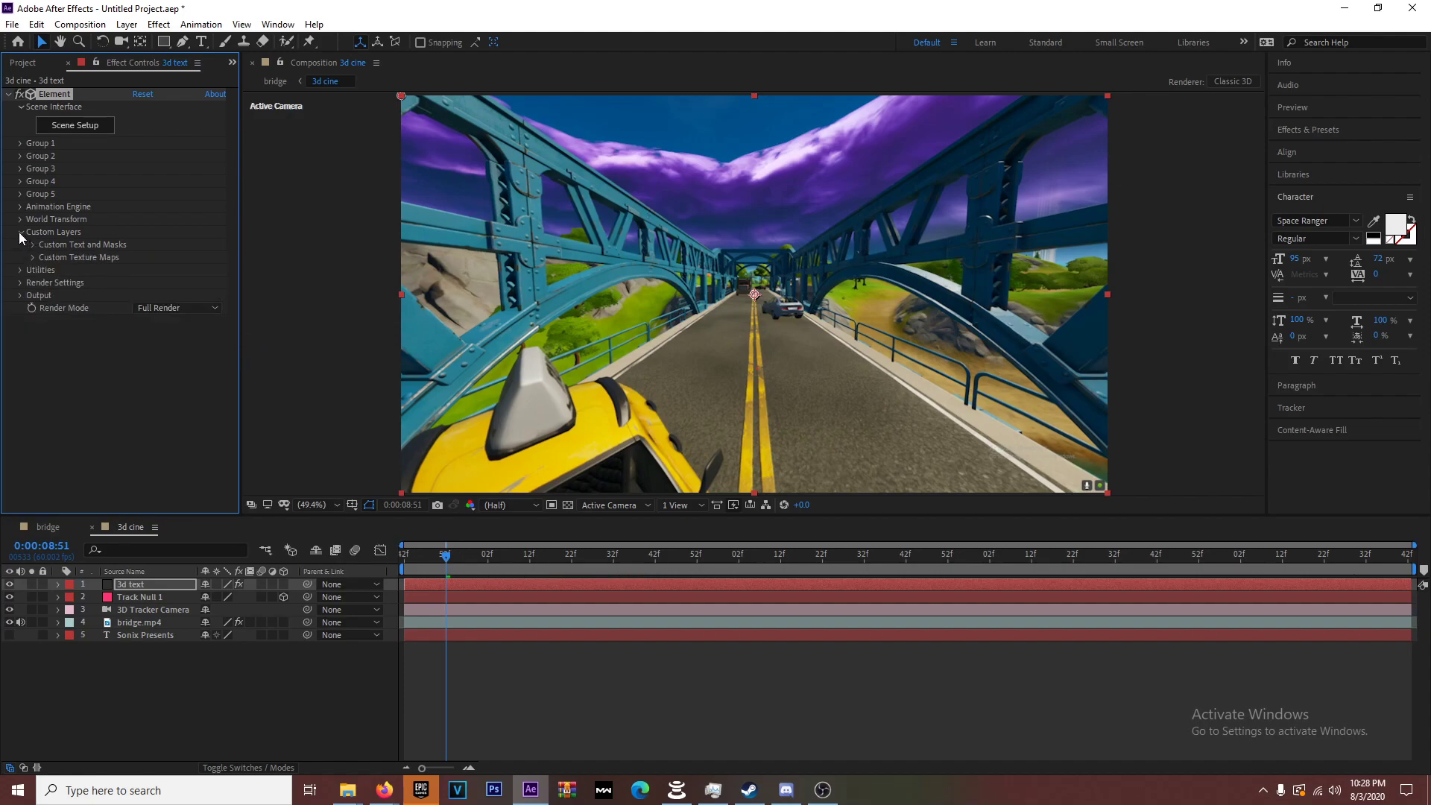
{"action": "left_click", "coordinate": [21, 232]}
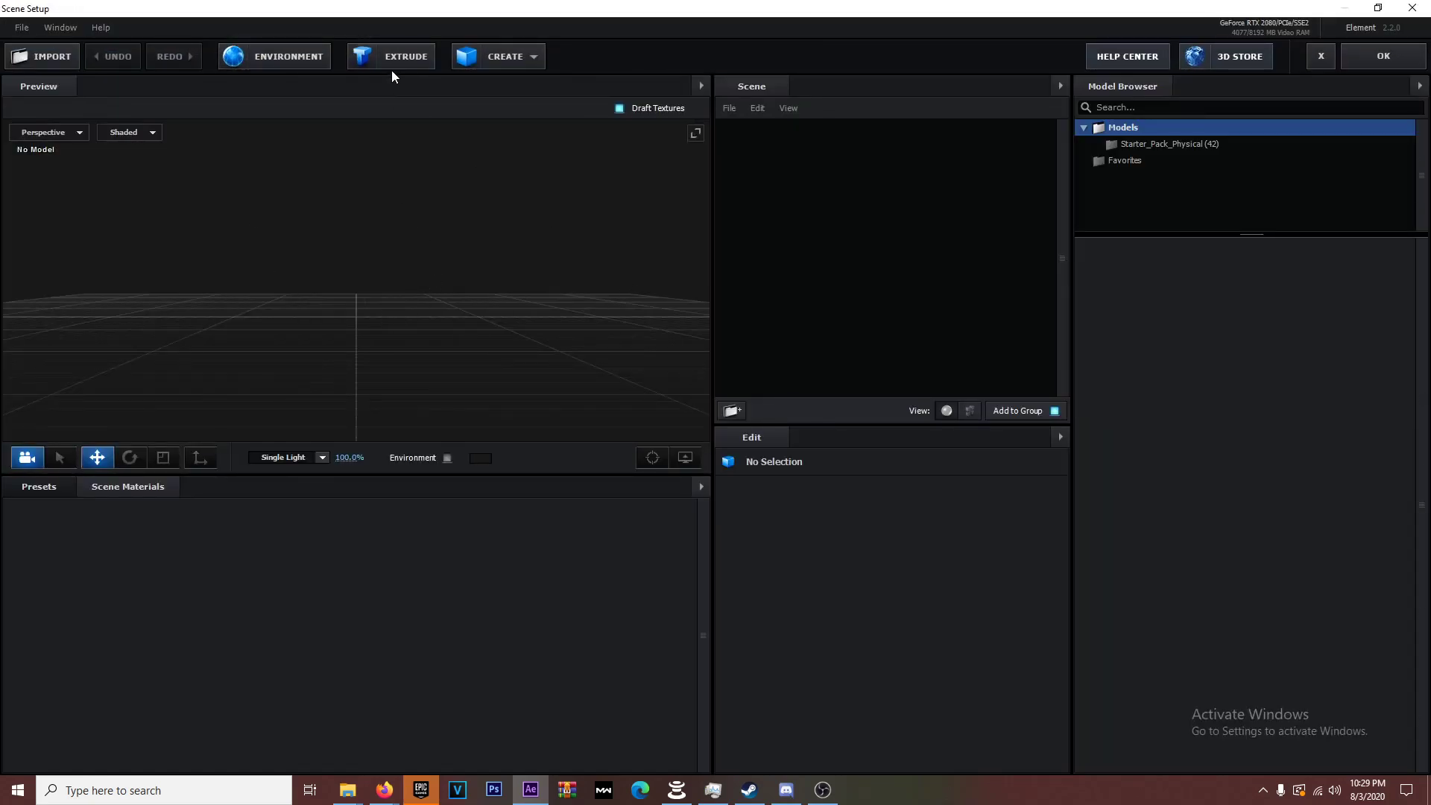
Step: Extrude the SONIX PRESENTS text into a beveled 3D model, check it in the preview, and accept
{"action": "left_click", "coordinate": [390, 65]}
{"action": "left_click_drag", "start_coordinate": [417, 194], "coordinate": [476, 346]}
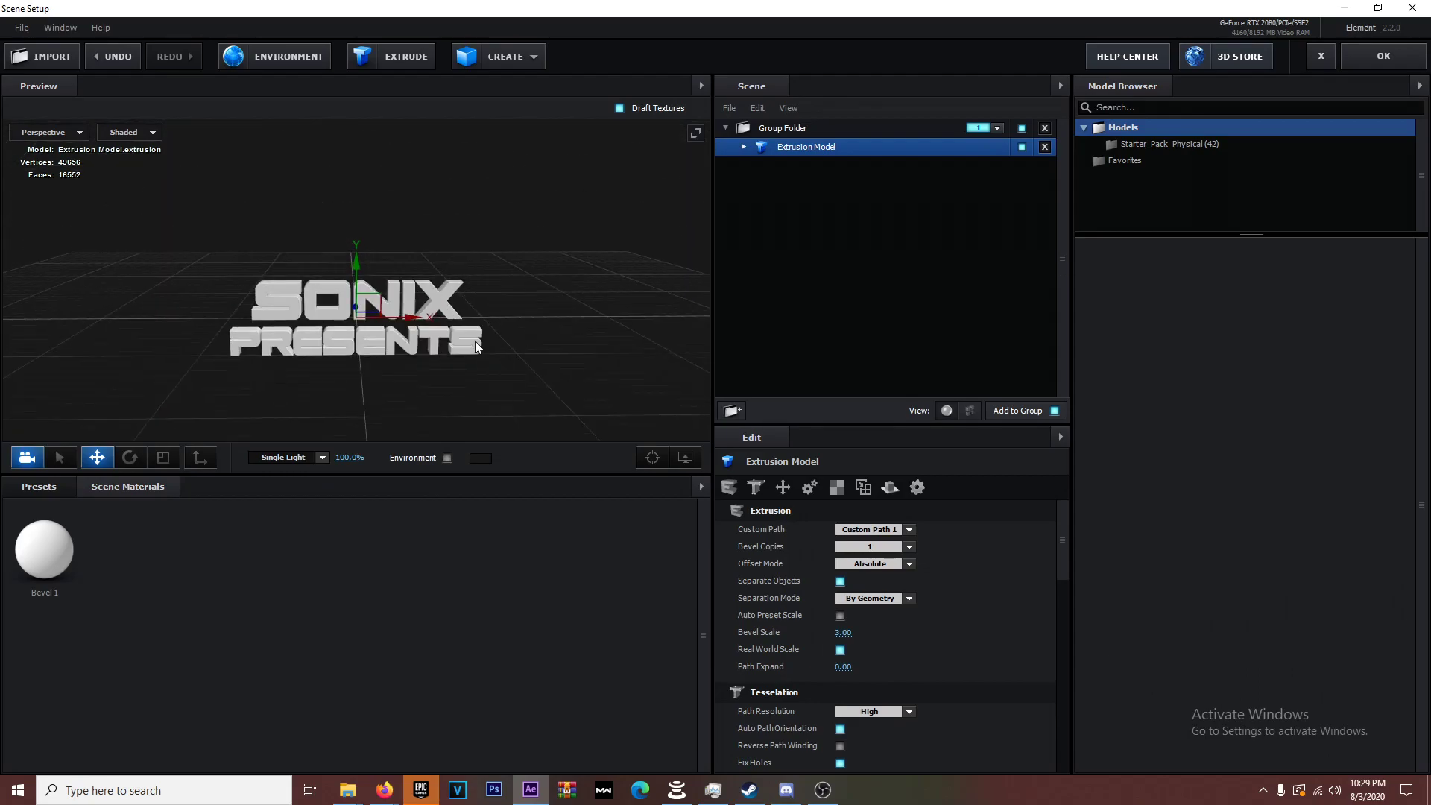
{"action": "left_click", "coordinate": [1343, 65]}
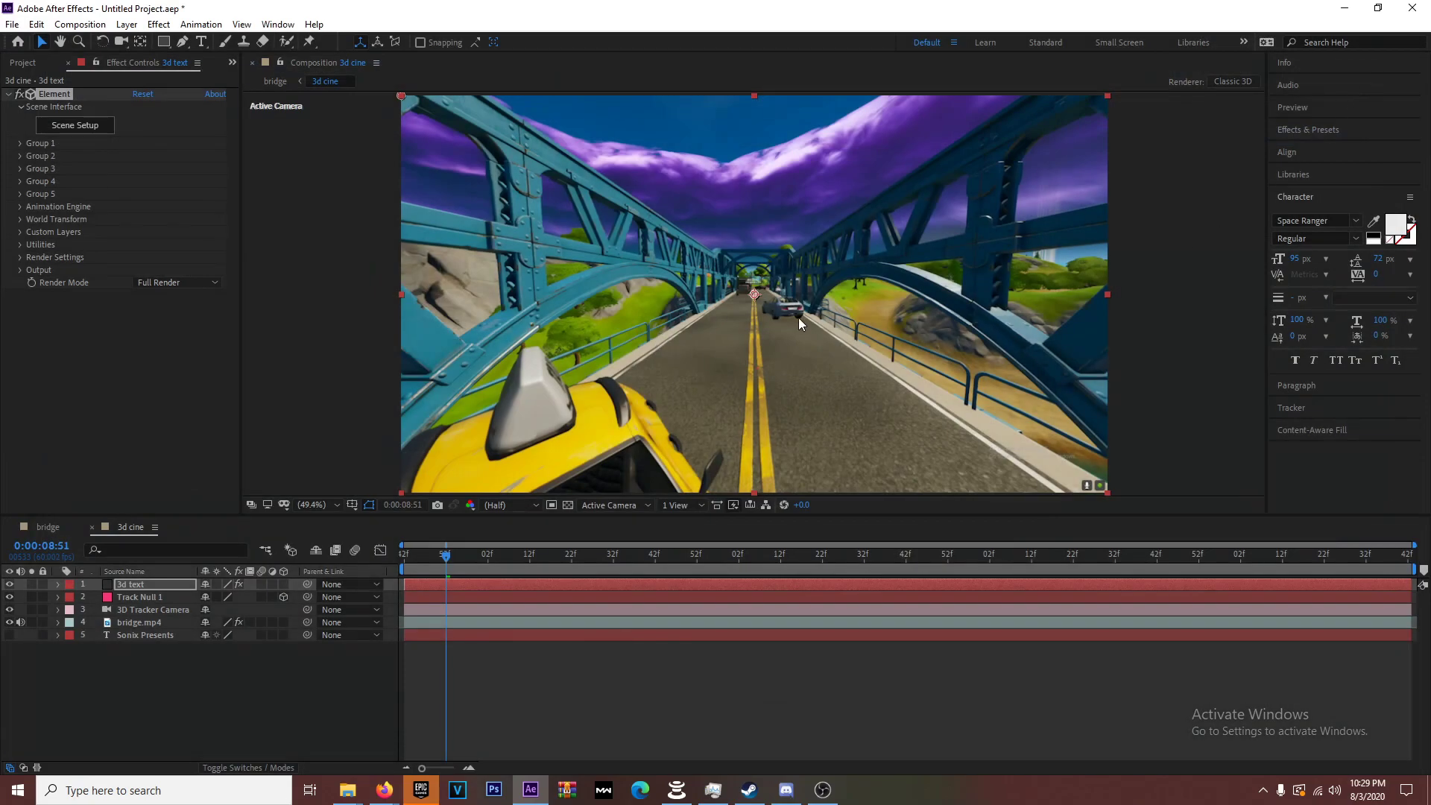
Step: Set the Group 1 Particle Replicator position to Z -1430 and lower Y to 729
{"action": "left_click_drag", "start_coordinate": [498, 559], "coordinate": [1072, 597]}
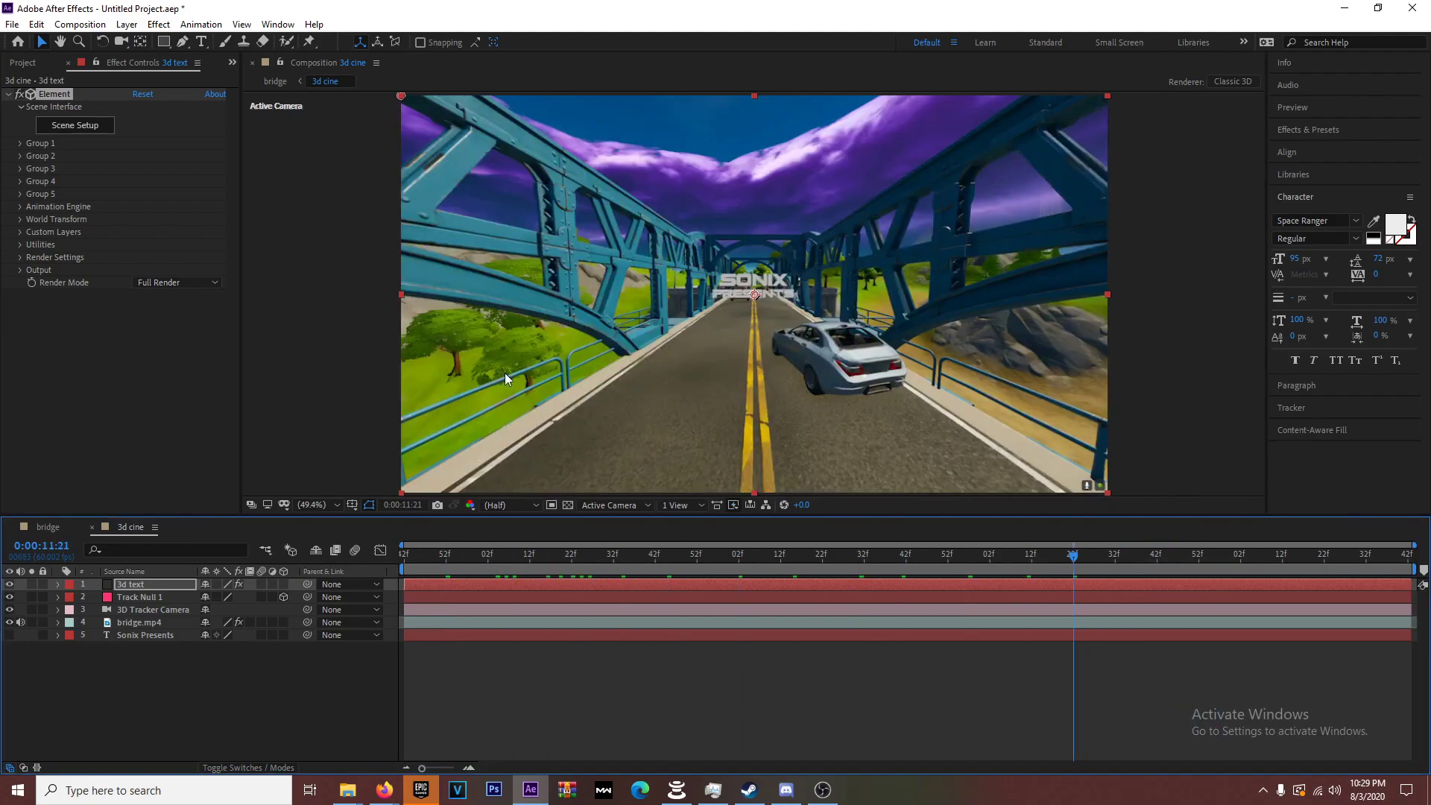
{"action": "left_click", "coordinate": [20, 142]}
{"action": "left_click", "coordinate": [33, 169]}
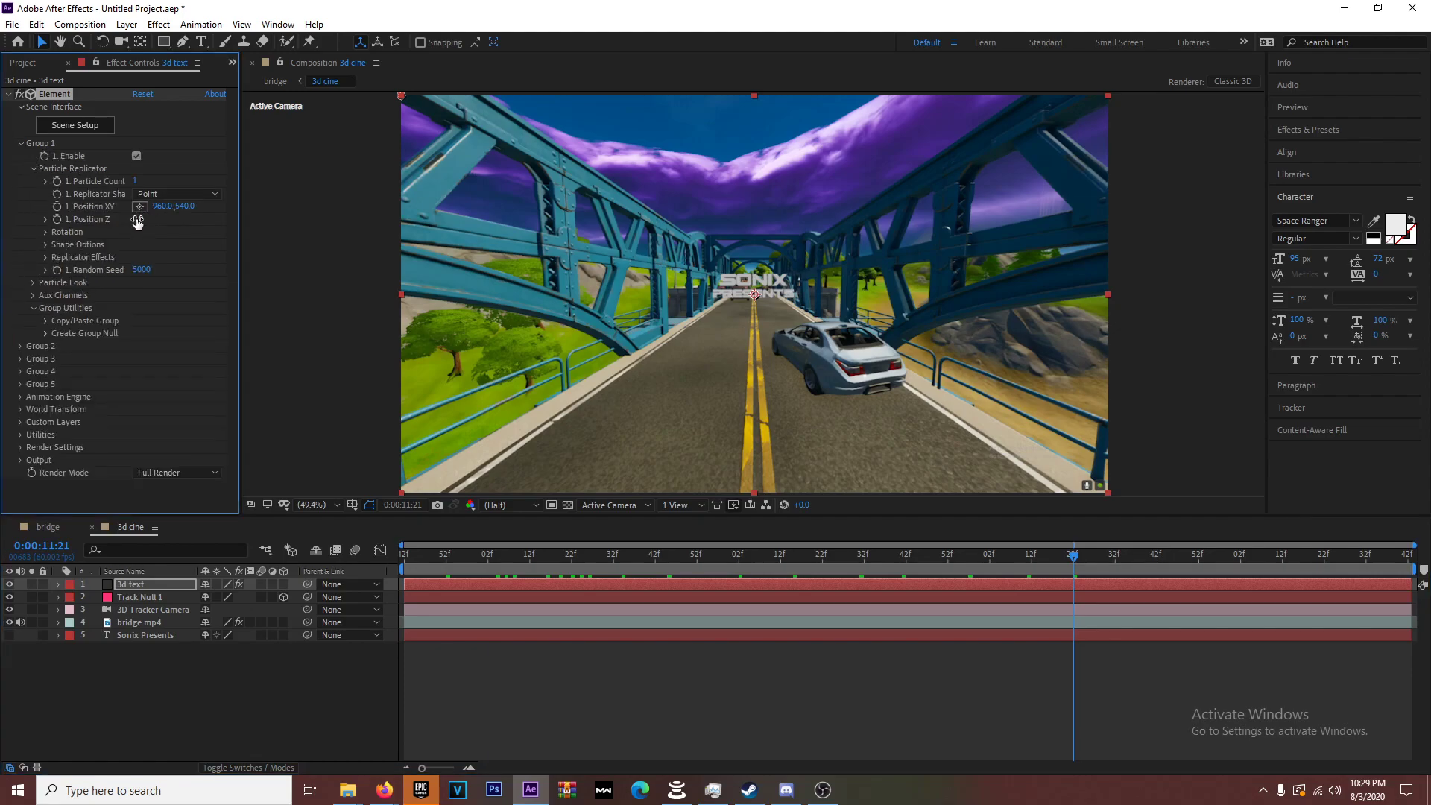
{"action": "left_click_drag", "start_coordinate": [140, 219], "coordinate": [101, 228]}
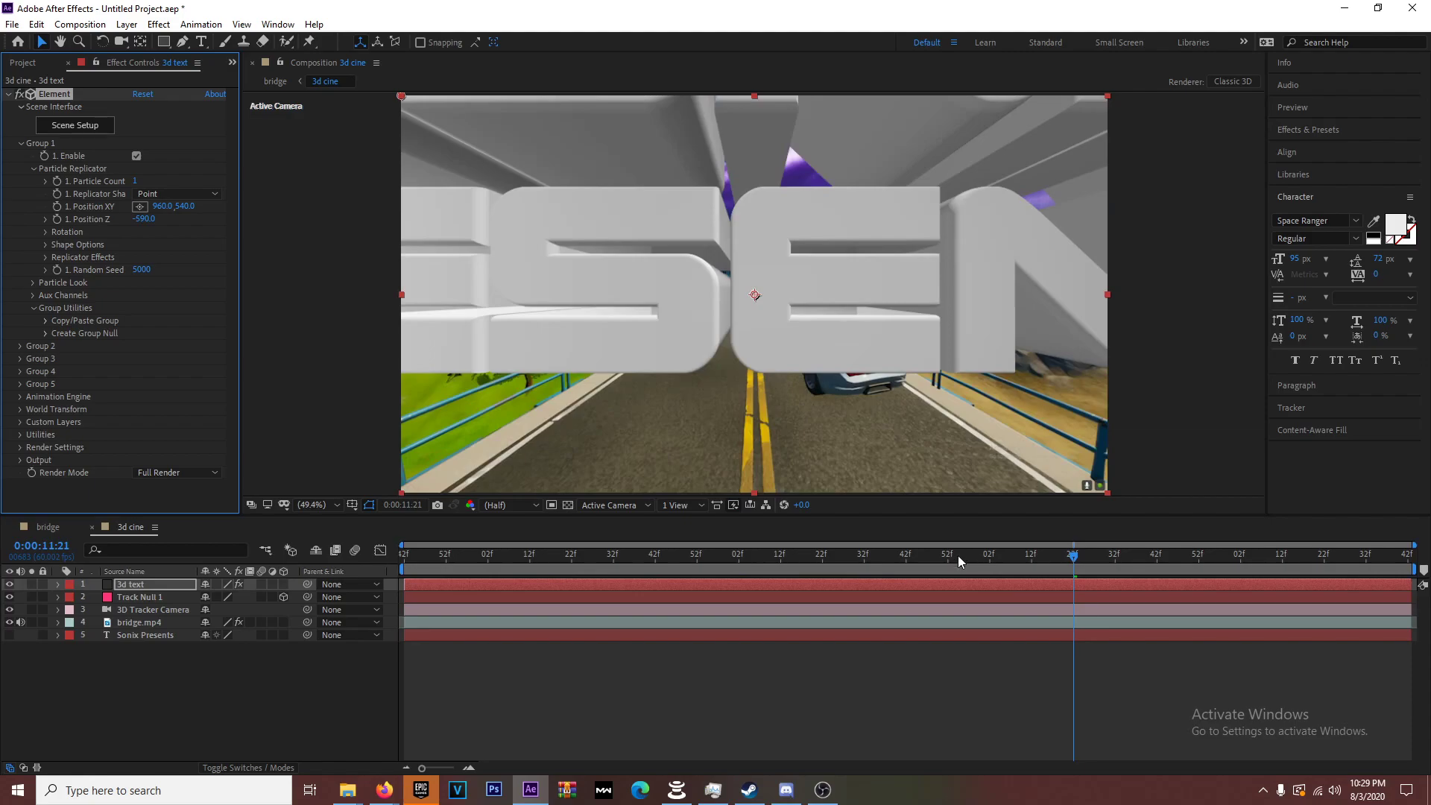
{"action": "left_click_drag", "start_coordinate": [958, 556], "coordinate": [844, 556]}
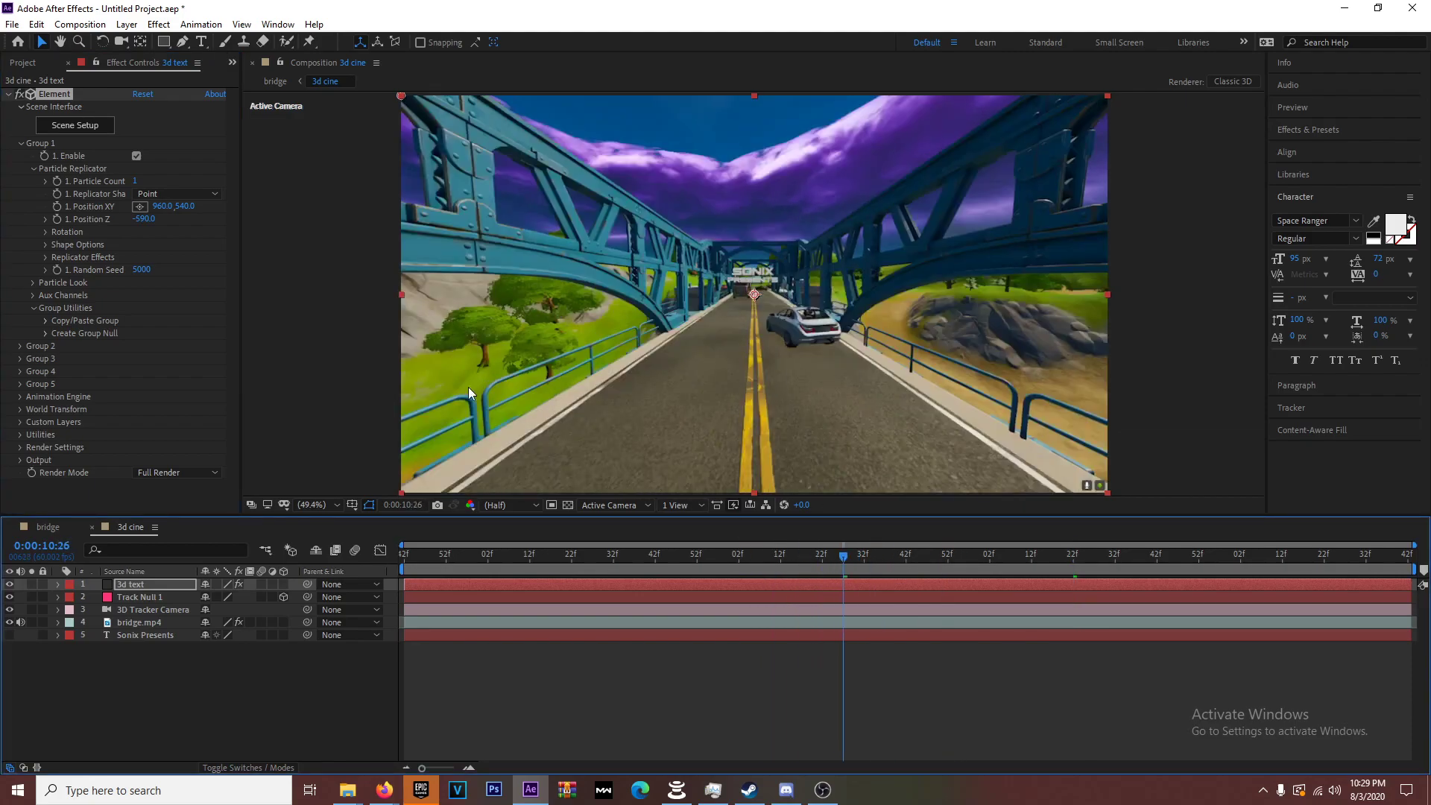
{"action": "left_click_drag", "start_coordinate": [143, 219], "coordinate": [181, 208]}
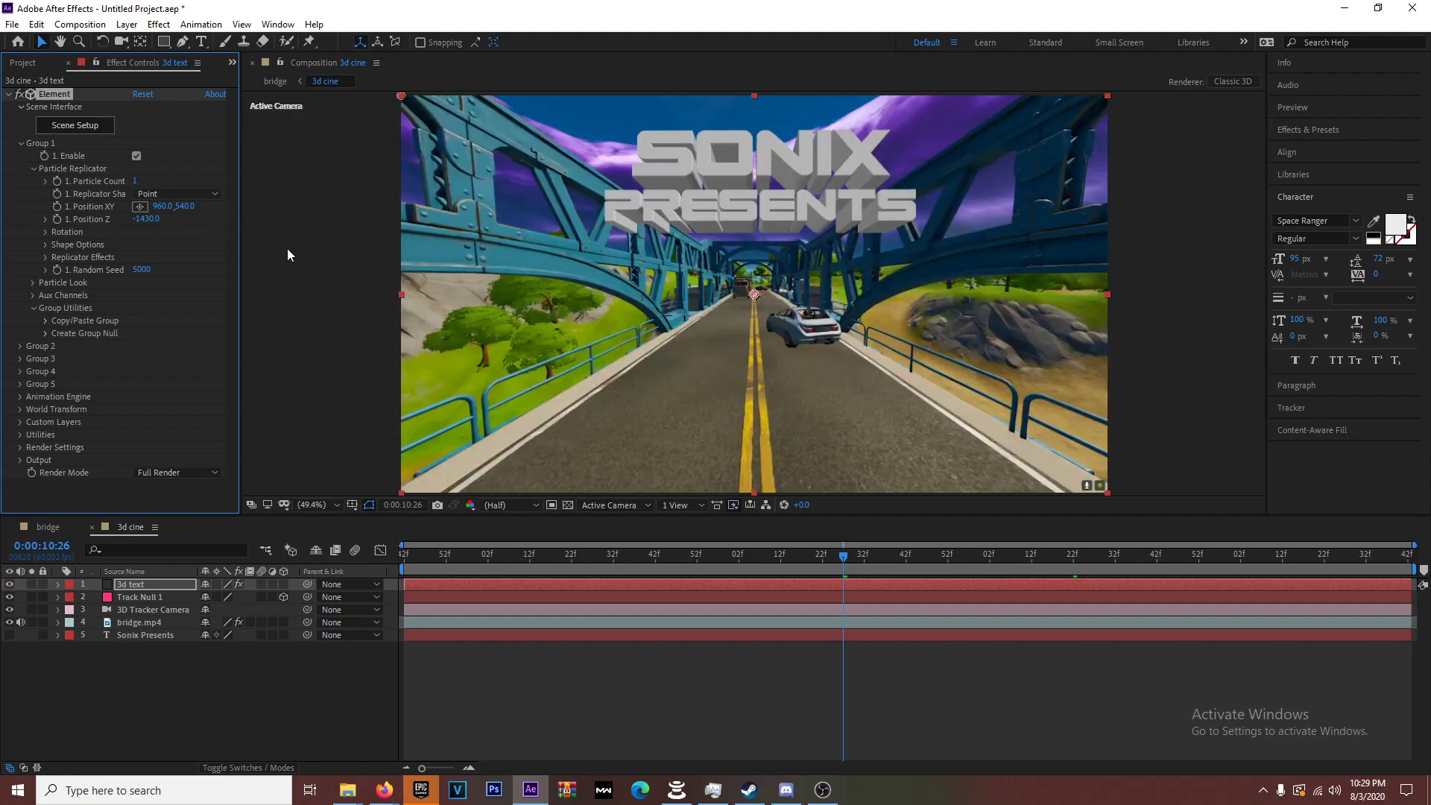
{"action": "left_click_drag", "start_coordinate": [184, 207], "coordinate": [319, 224]}
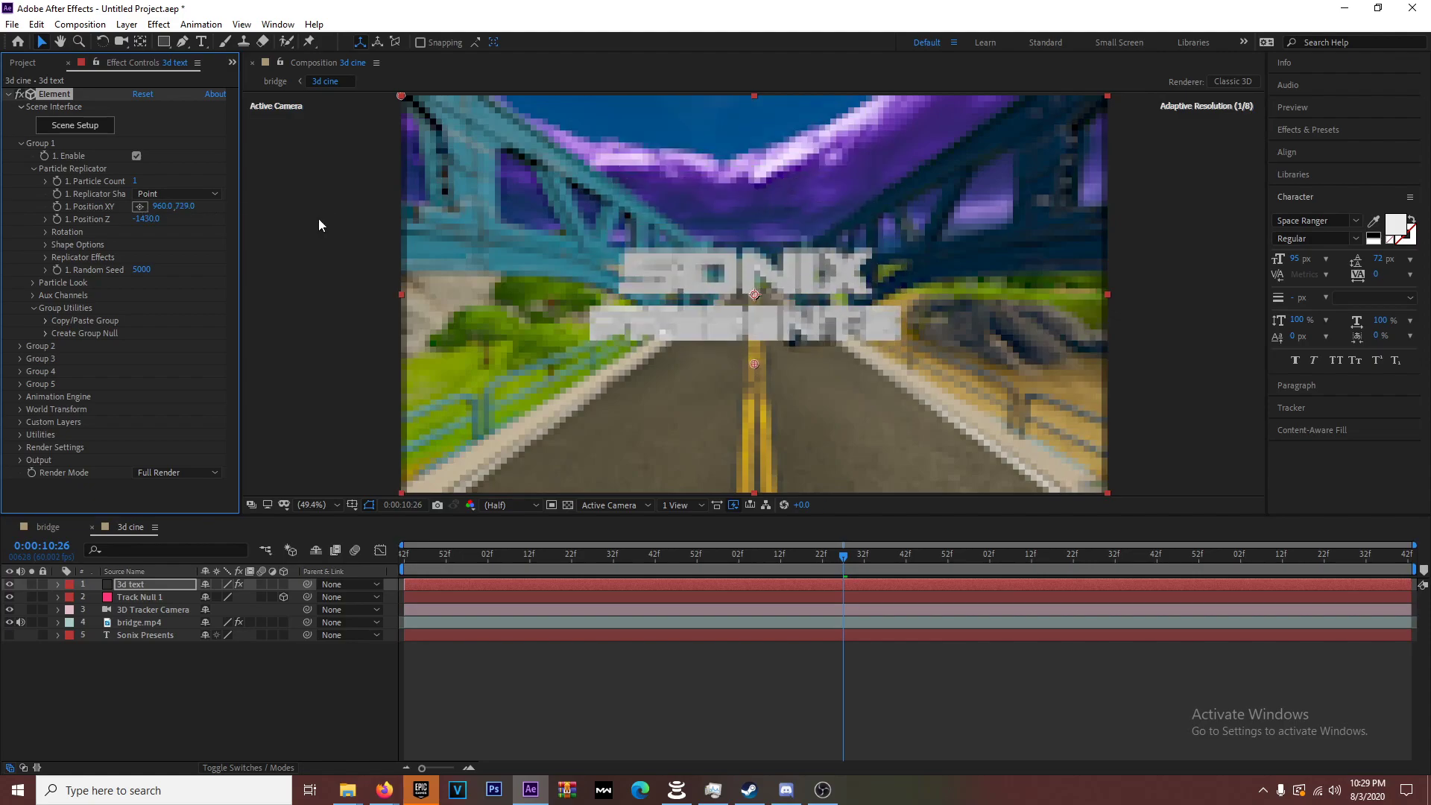
Step: Raise Particle Size to 48.70 and push the replicator back to Z -1670
{"action": "left_click", "coordinate": [33, 168]}
{"action": "left_click", "coordinate": [33, 181]}
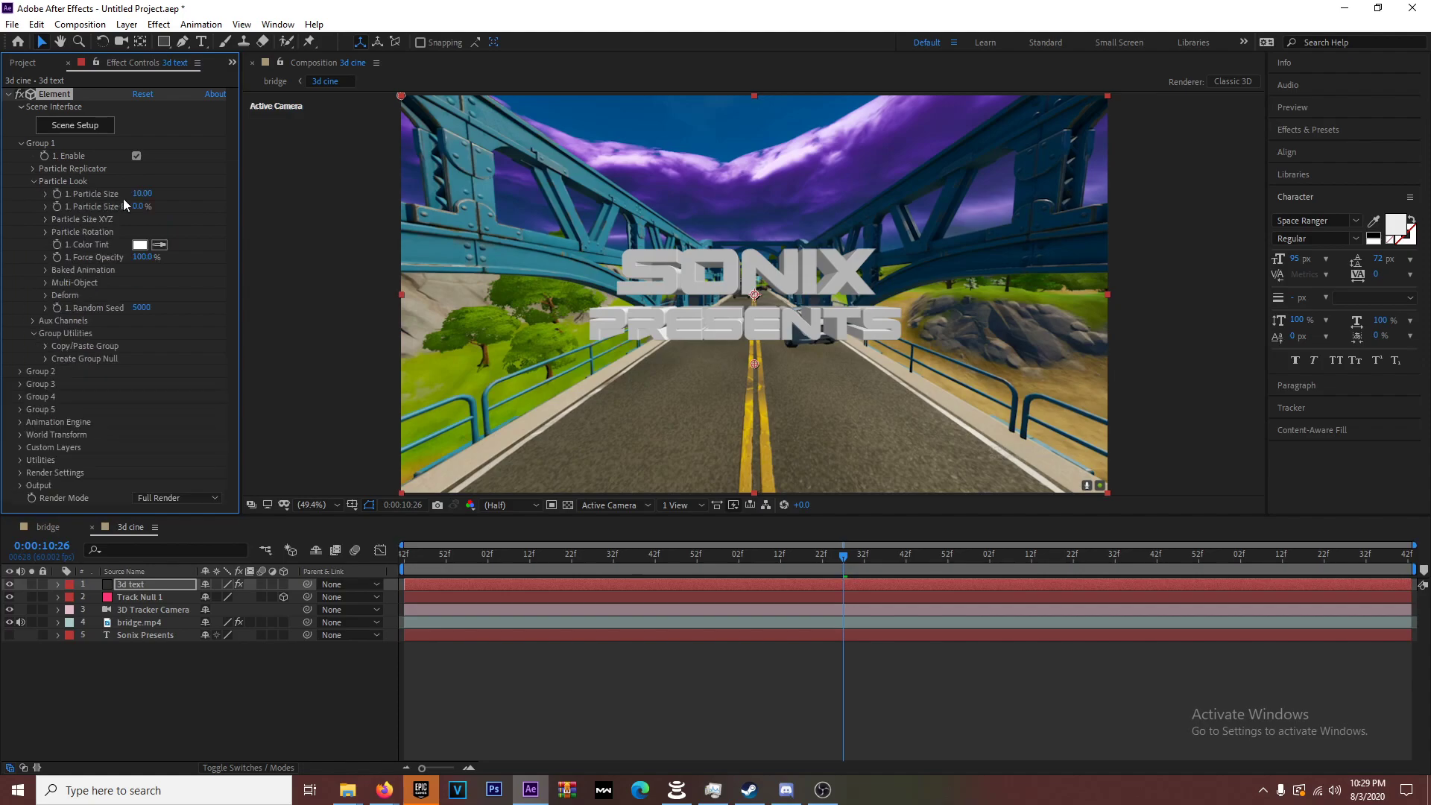
{"action": "left_click_drag", "start_coordinate": [144, 203], "coordinate": [307, 205]}
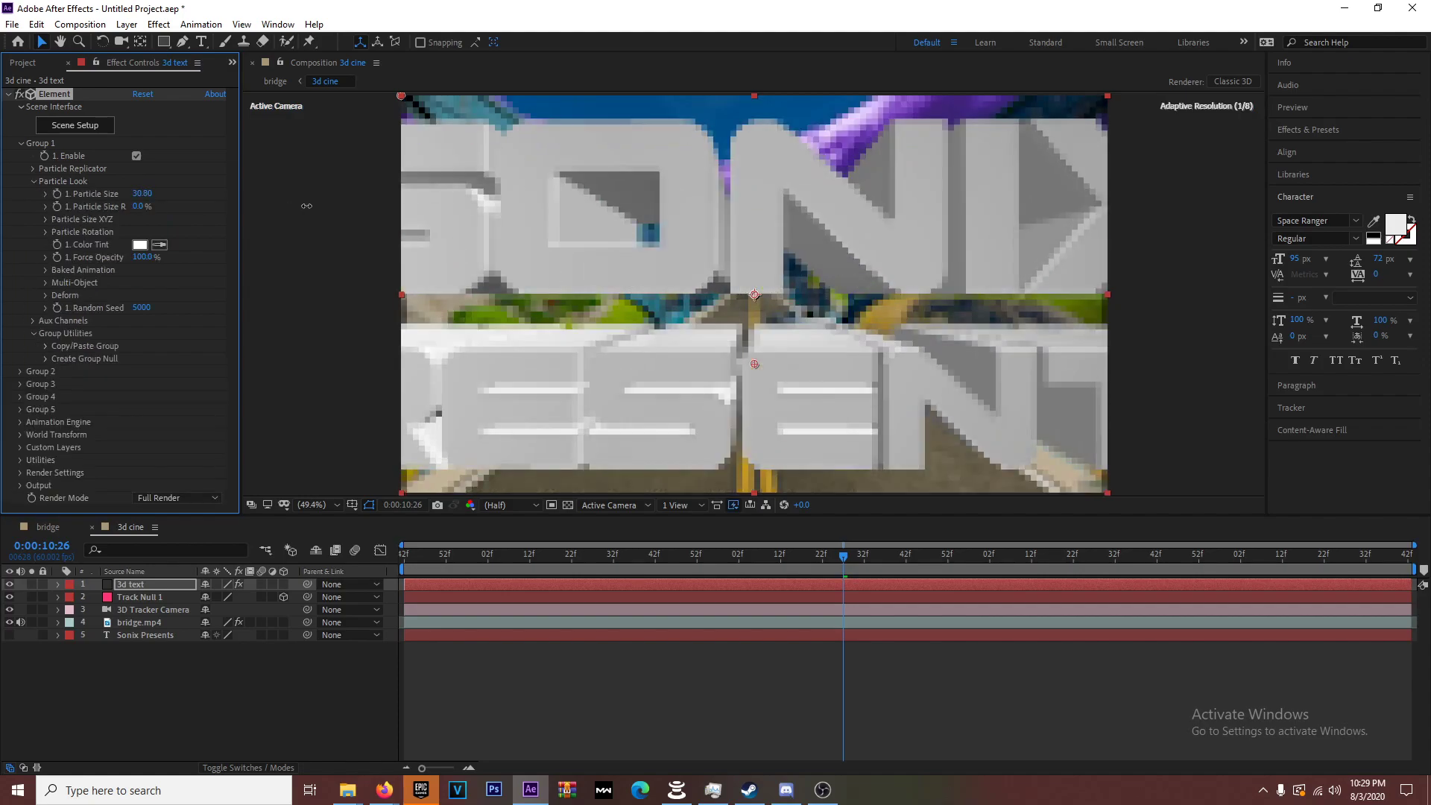
{"action": "left_click_drag", "start_coordinate": [704, 556], "coordinate": [659, 555]}
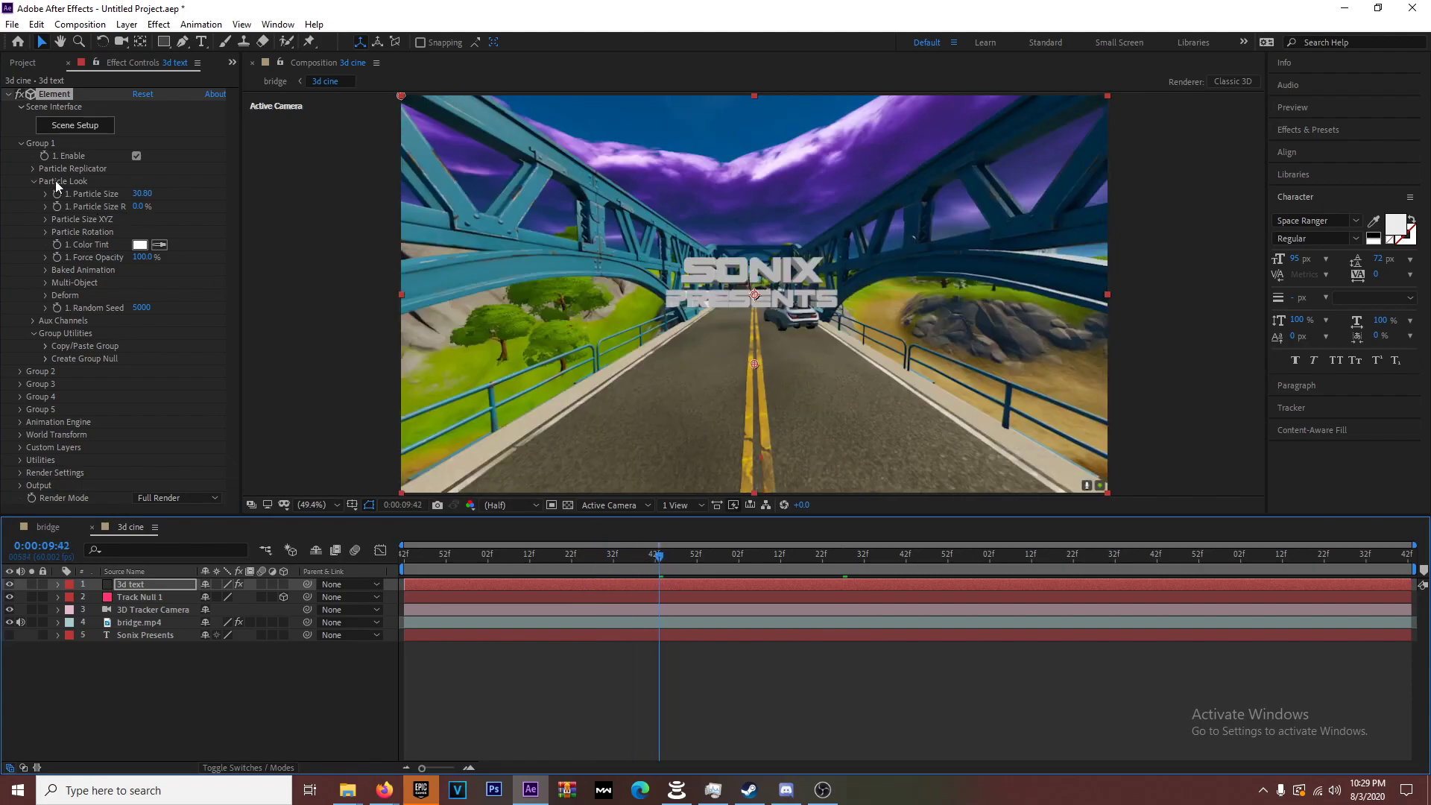
{"action": "left_click_drag", "start_coordinate": [139, 198], "coordinate": [275, 199]}
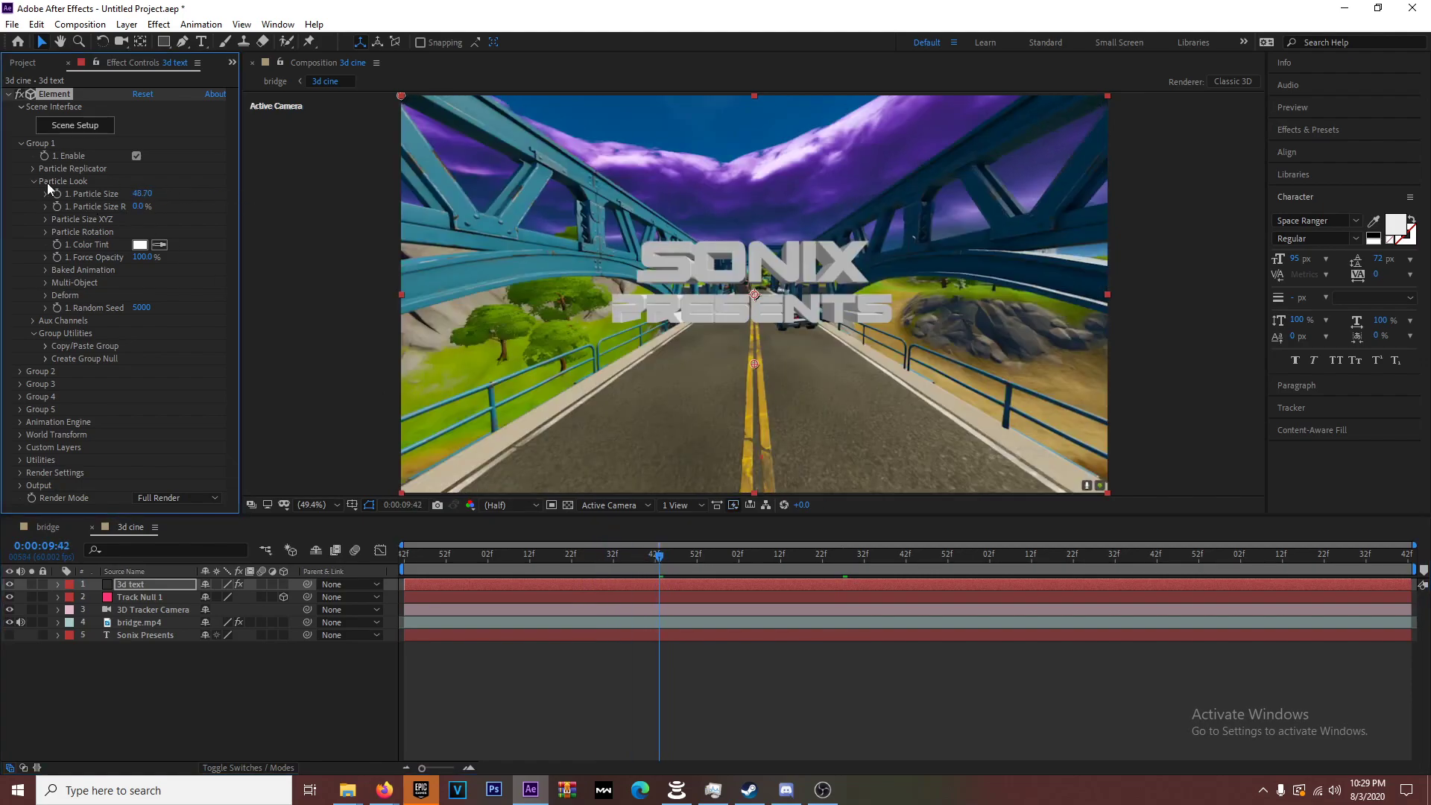
{"action": "left_click", "coordinate": [32, 169]}
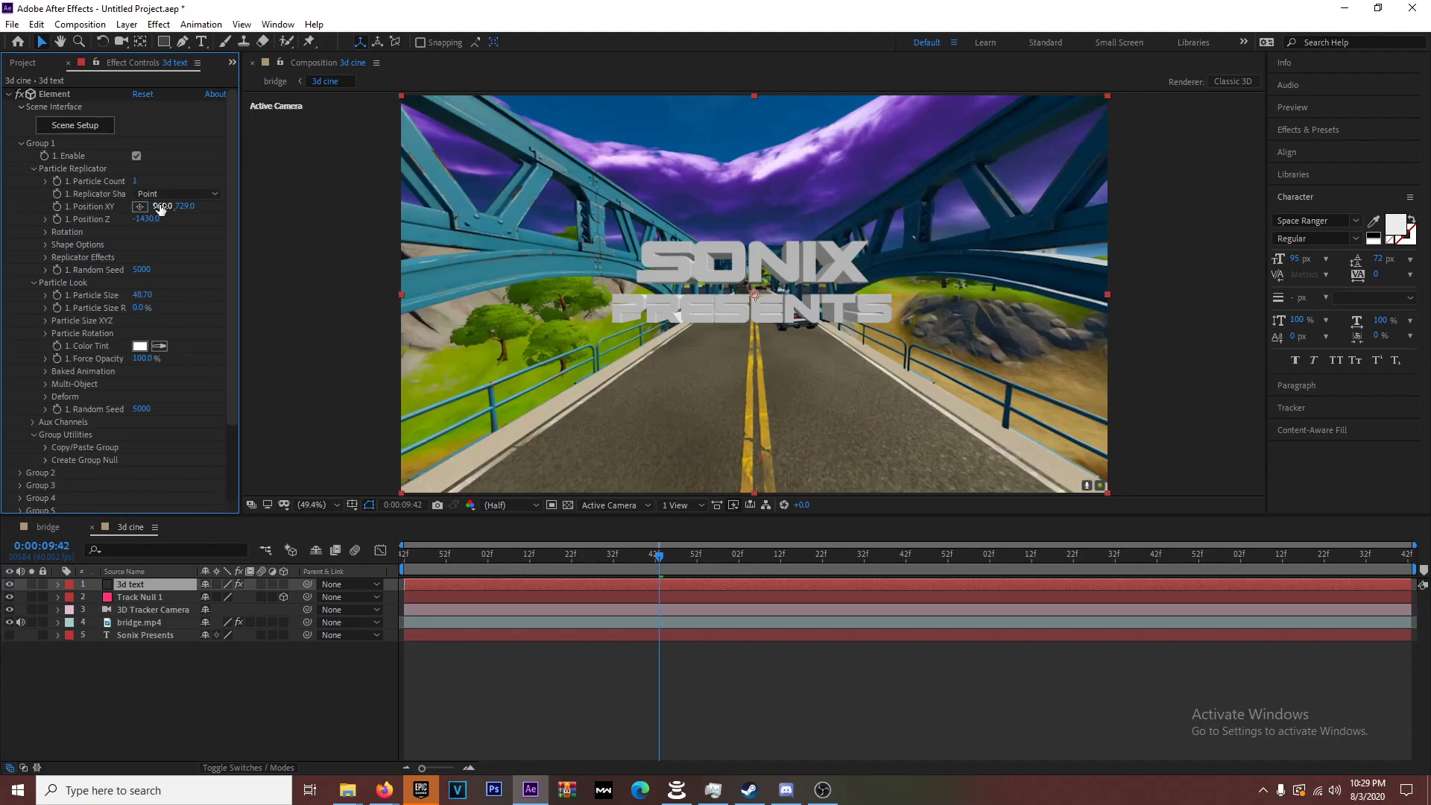
{"action": "left_click_drag", "start_coordinate": [145, 224], "coordinate": [137, 228]}
Step: Preview the shot from the start to check the text's size and depth
{"action": "left_click_drag", "start_coordinate": [499, 552], "coordinate": [324, 558]}
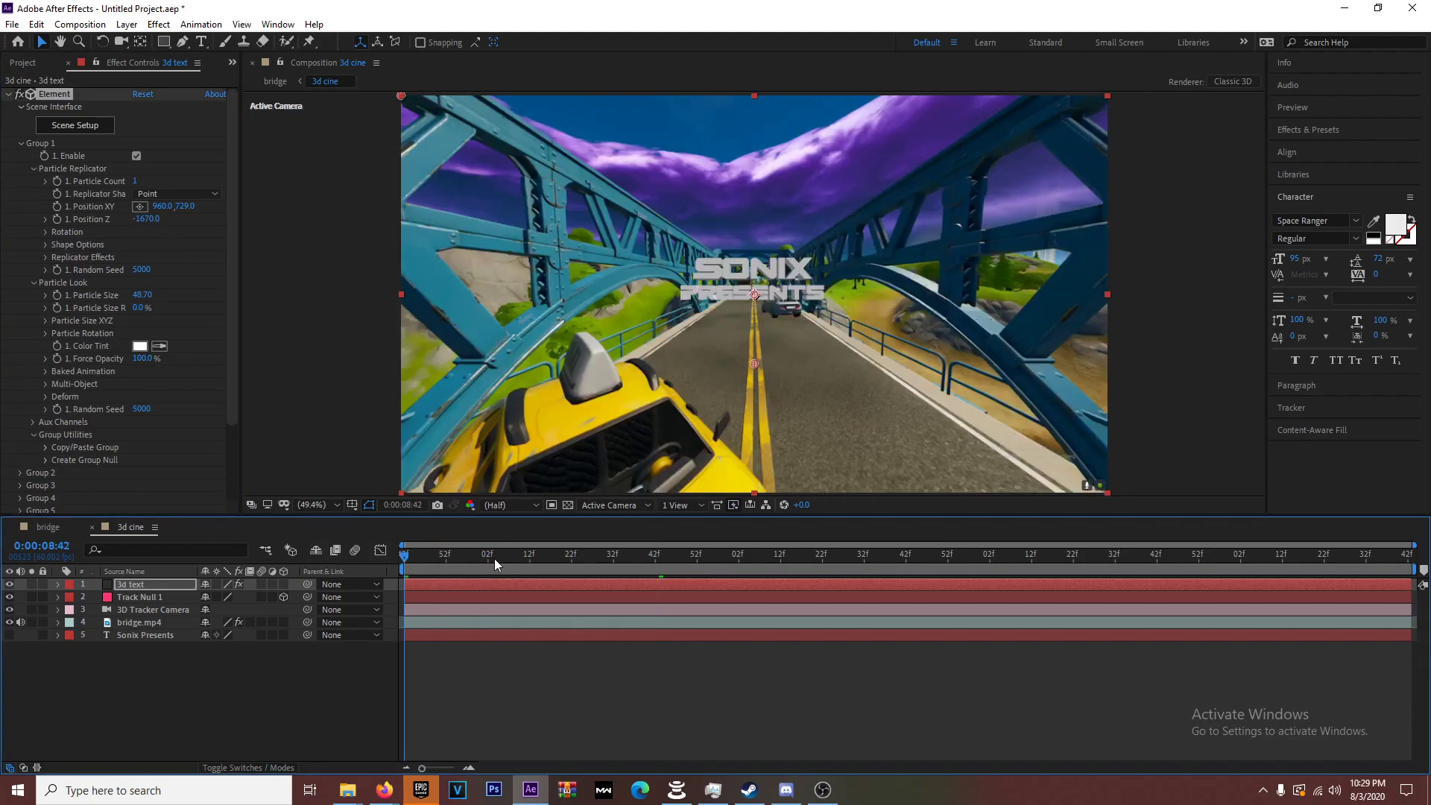
{"action": "key", "text": "space"}
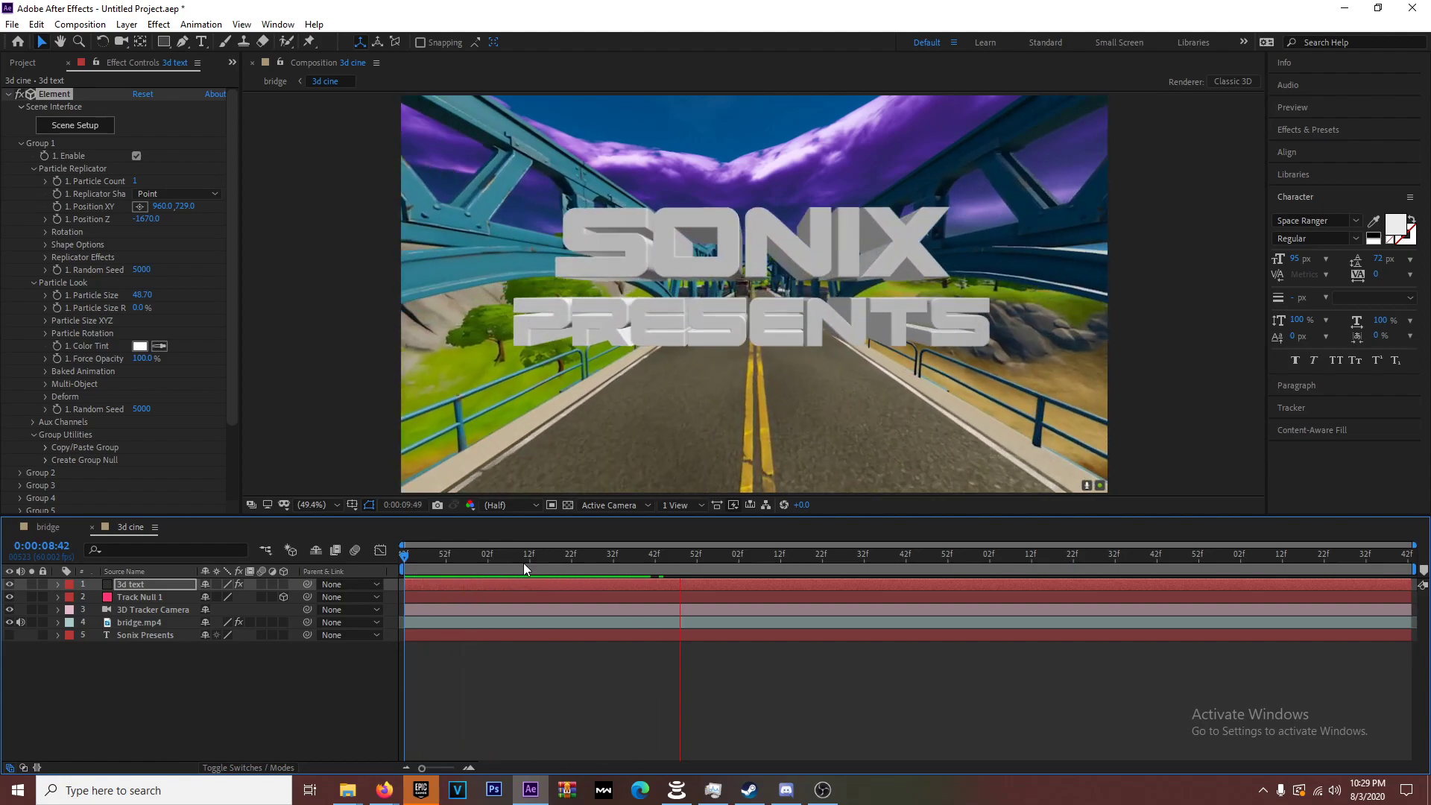
{"action": "key", "text": "space"}
{"action": "left_click_drag", "start_coordinate": [638, 555], "coordinate": [710, 578]}
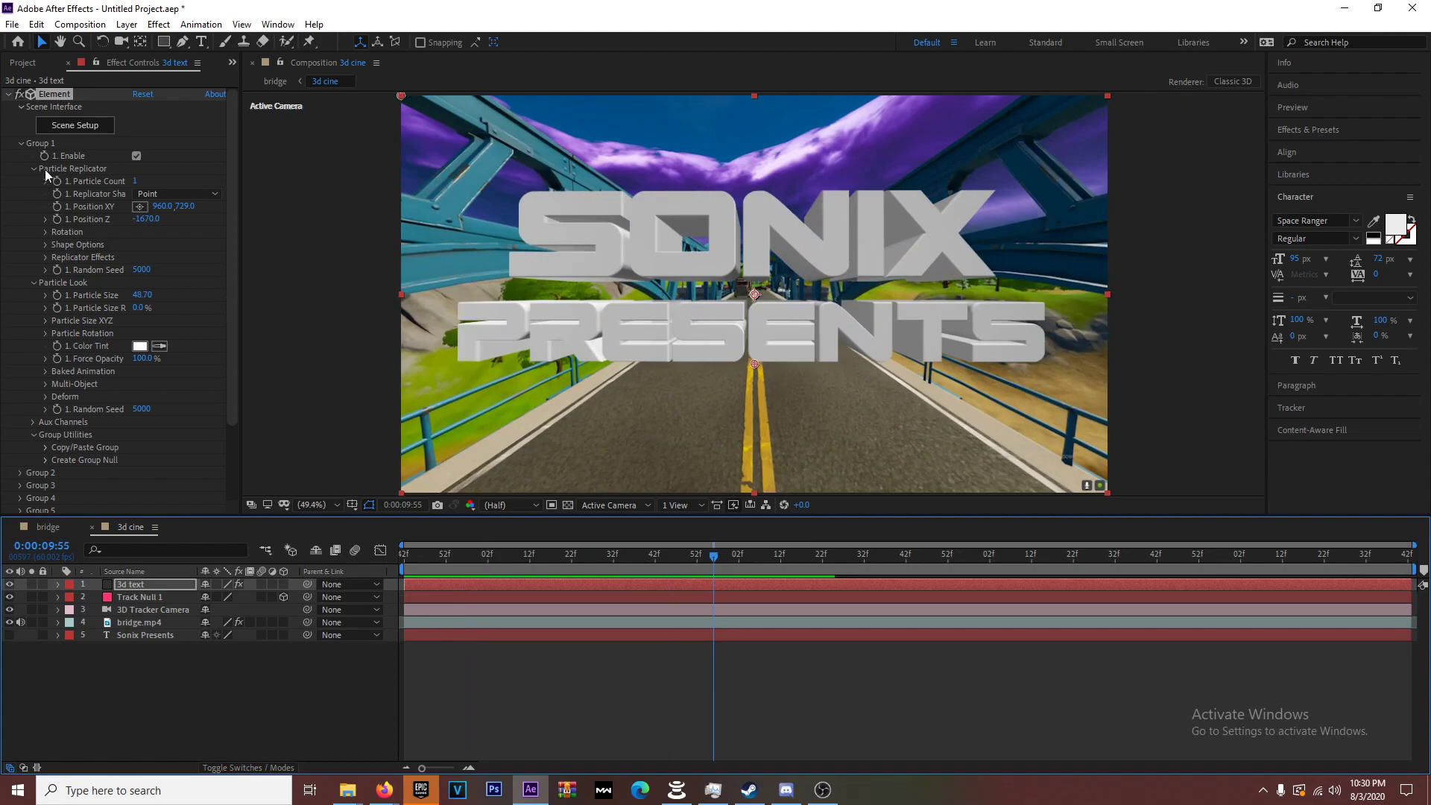
Step: Bring the text forward to Z -710 and enlarge Particle Size to 111
{"action": "left_click_drag", "start_coordinate": [145, 219], "coordinate": [233, 230]}
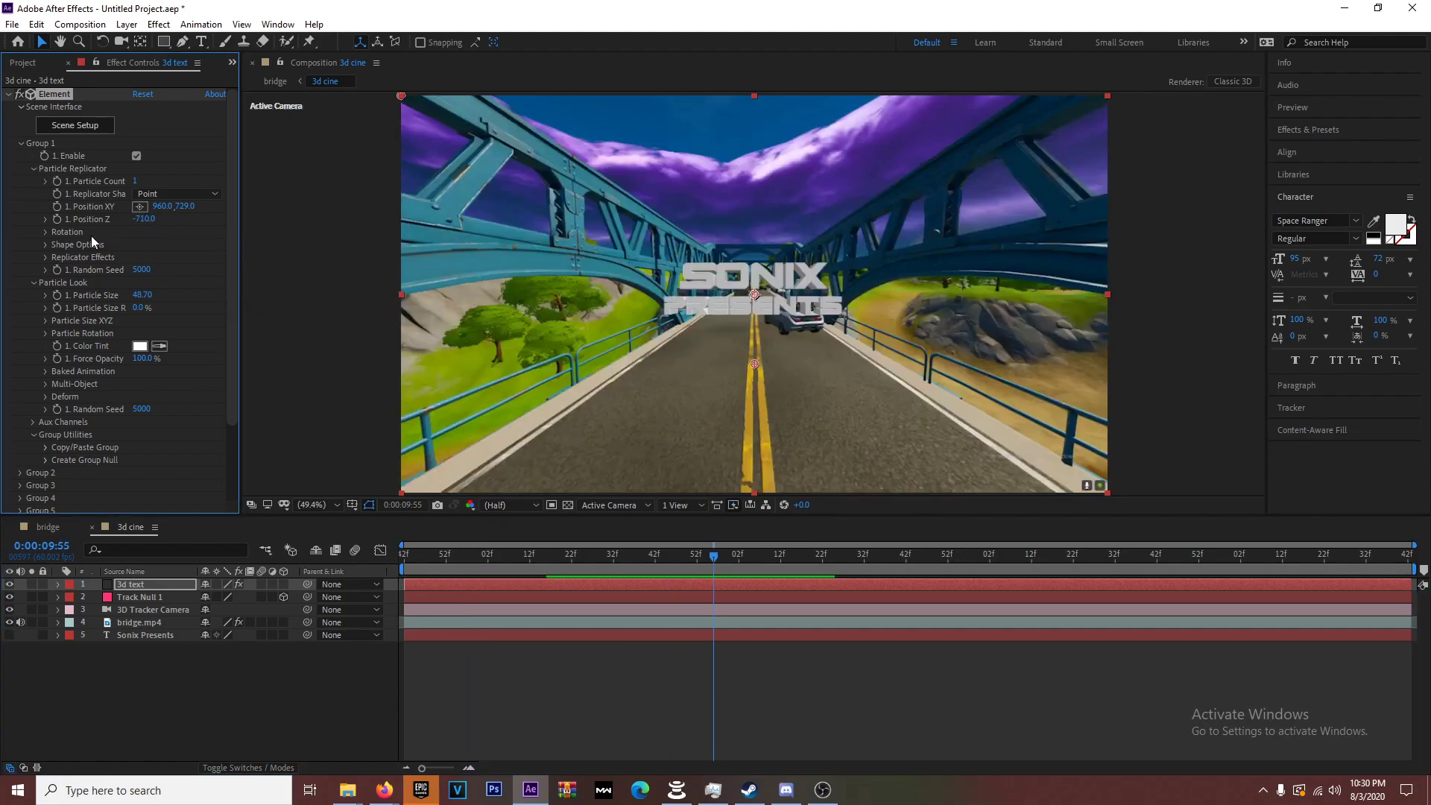
{"action": "left_click", "coordinate": [32, 170]}
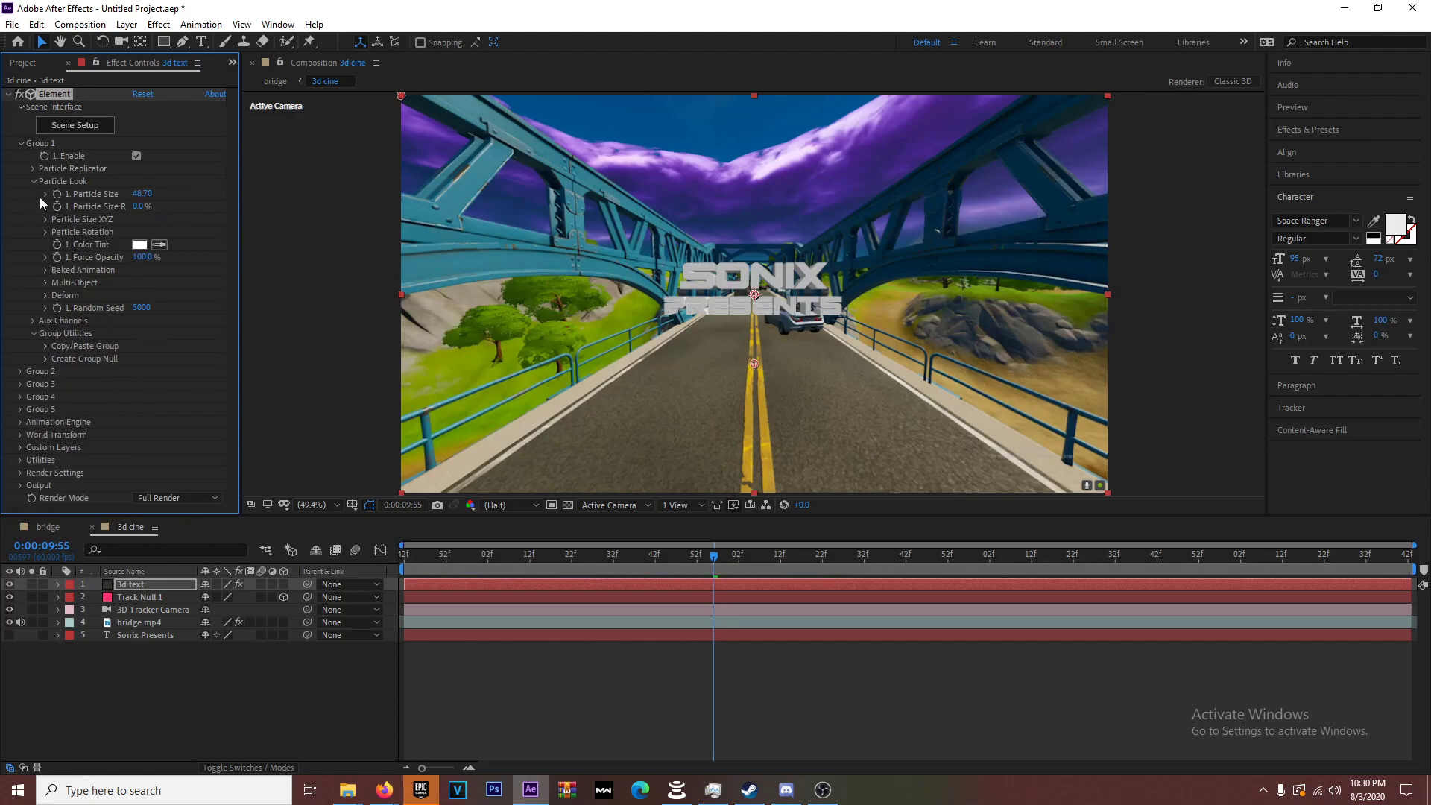
{"action": "left_click_drag", "start_coordinate": [142, 194], "coordinate": [636, 244]}
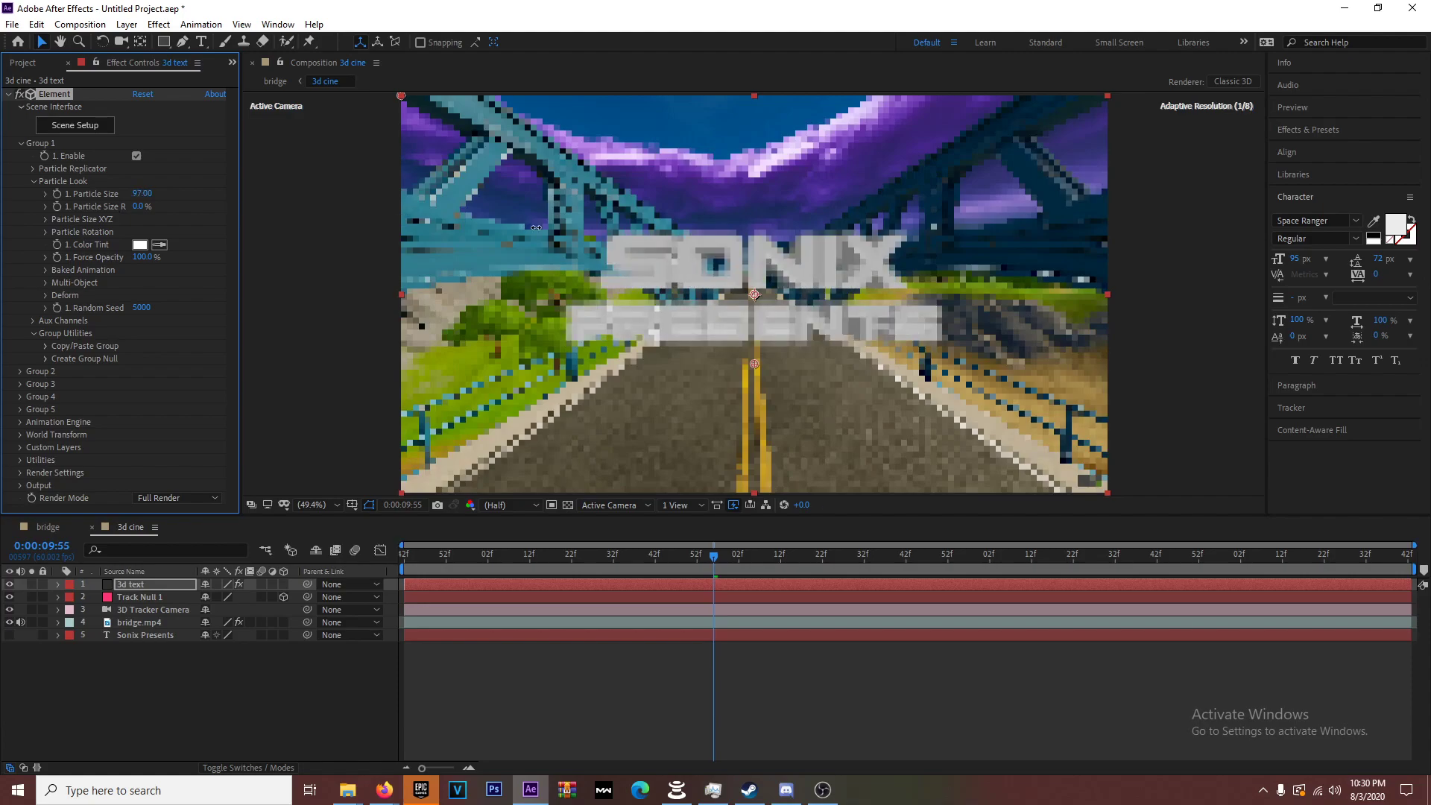
{"action": "left_click_drag", "start_coordinate": [543, 553], "coordinate": [421, 556]}
{"action": "key", "text": "space"}
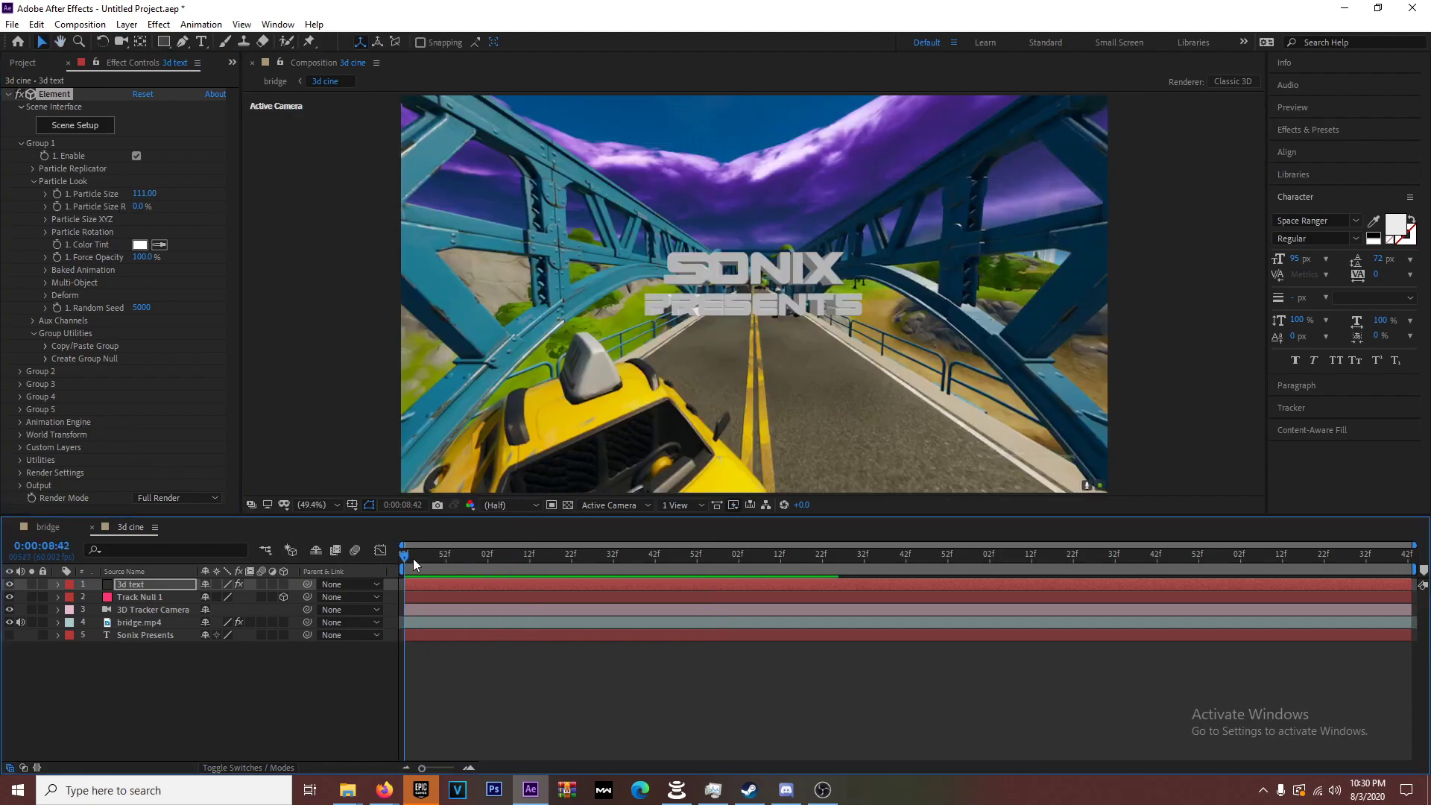
{"action": "left_click", "coordinate": [413, 556]}
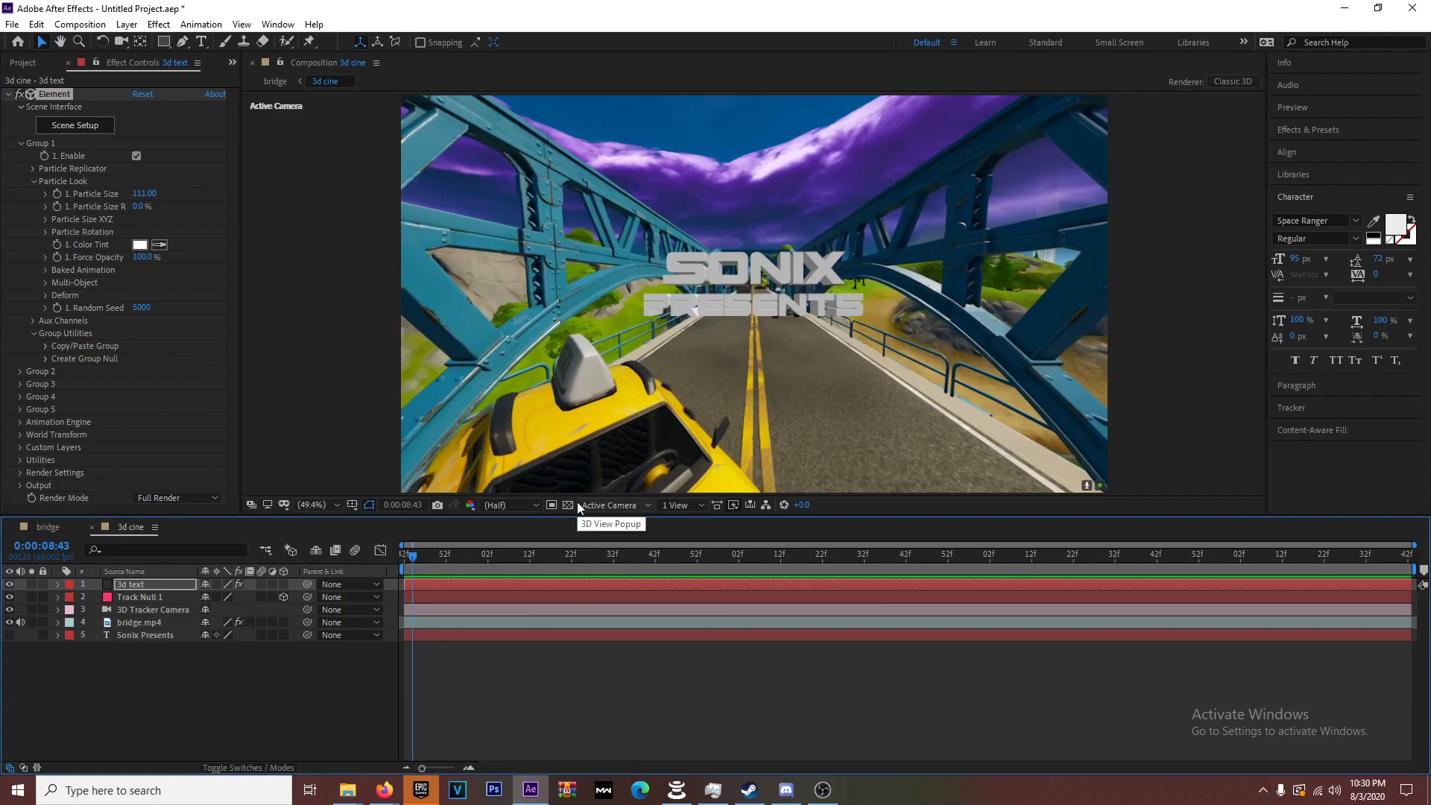
Step: Raise the Particle Replicator Position Y to about 488, lifting the title above the road
{"action": "left_click_drag", "start_coordinate": [416, 557], "coordinate": [856, 588]}
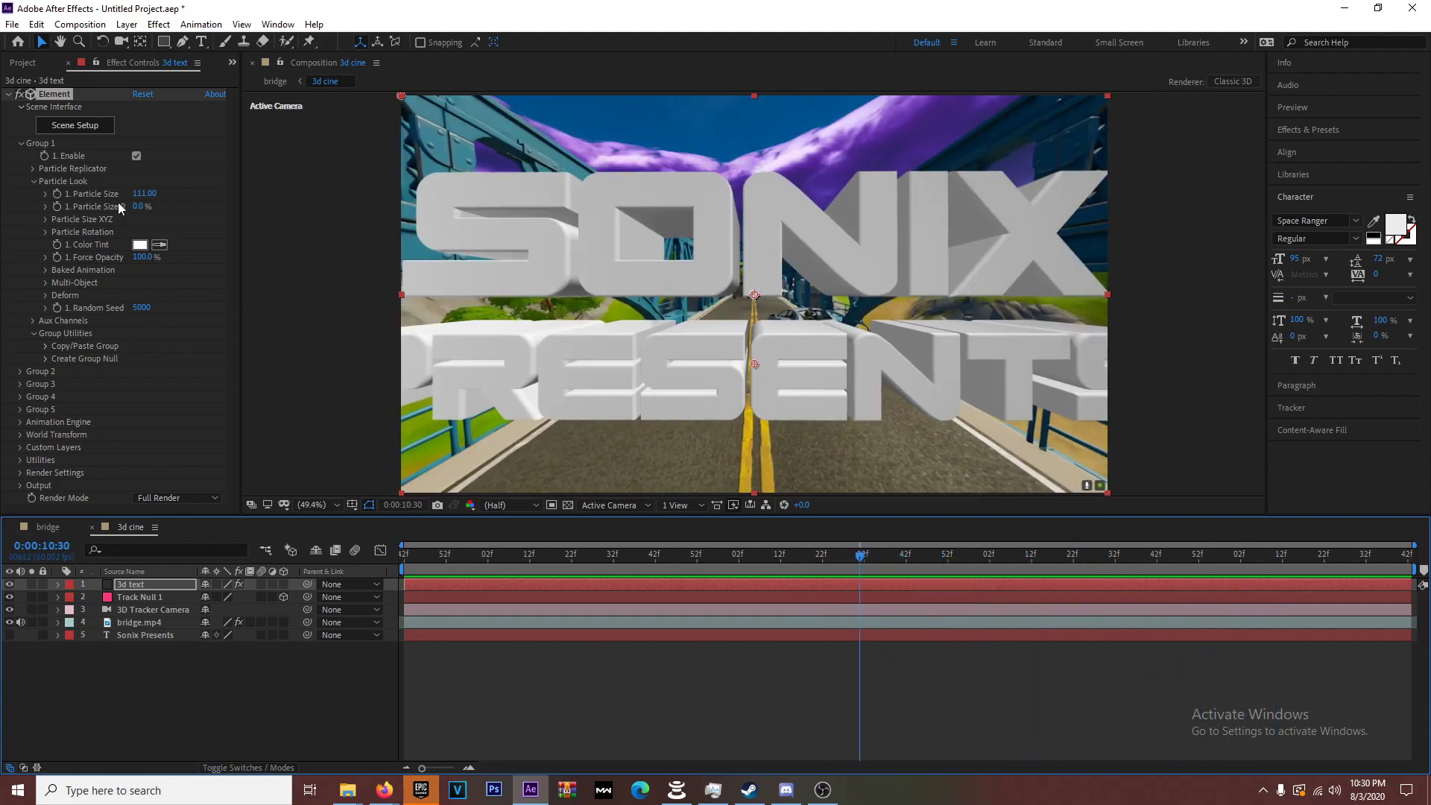
{"action": "left_click", "coordinate": [30, 177]}
{"action": "left_click", "coordinate": [33, 169]}
{"action": "left_click_drag", "start_coordinate": [185, 211], "coordinate": [52, 220]}
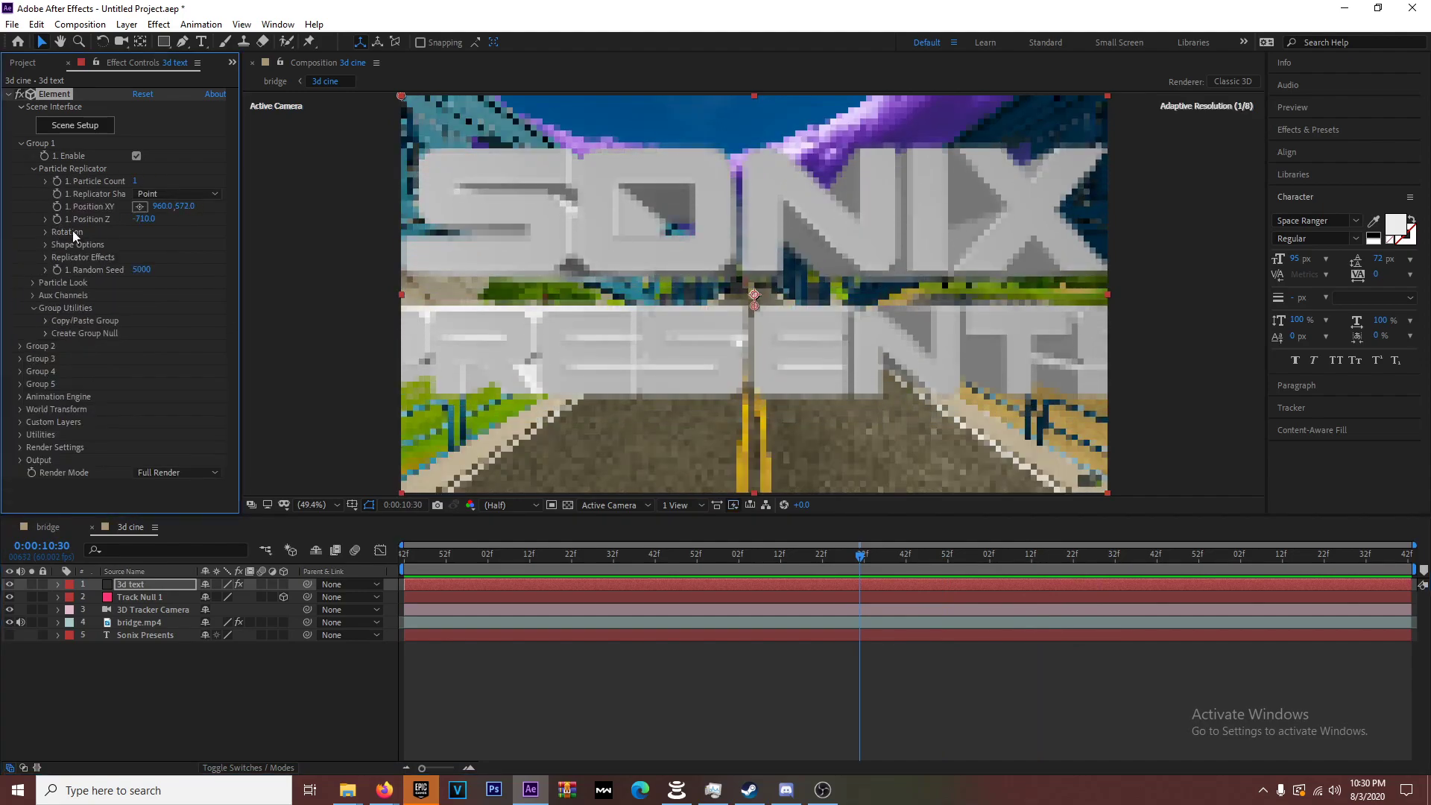
{"action": "left_click_drag", "start_coordinate": [861, 556], "coordinate": [1054, 565]}
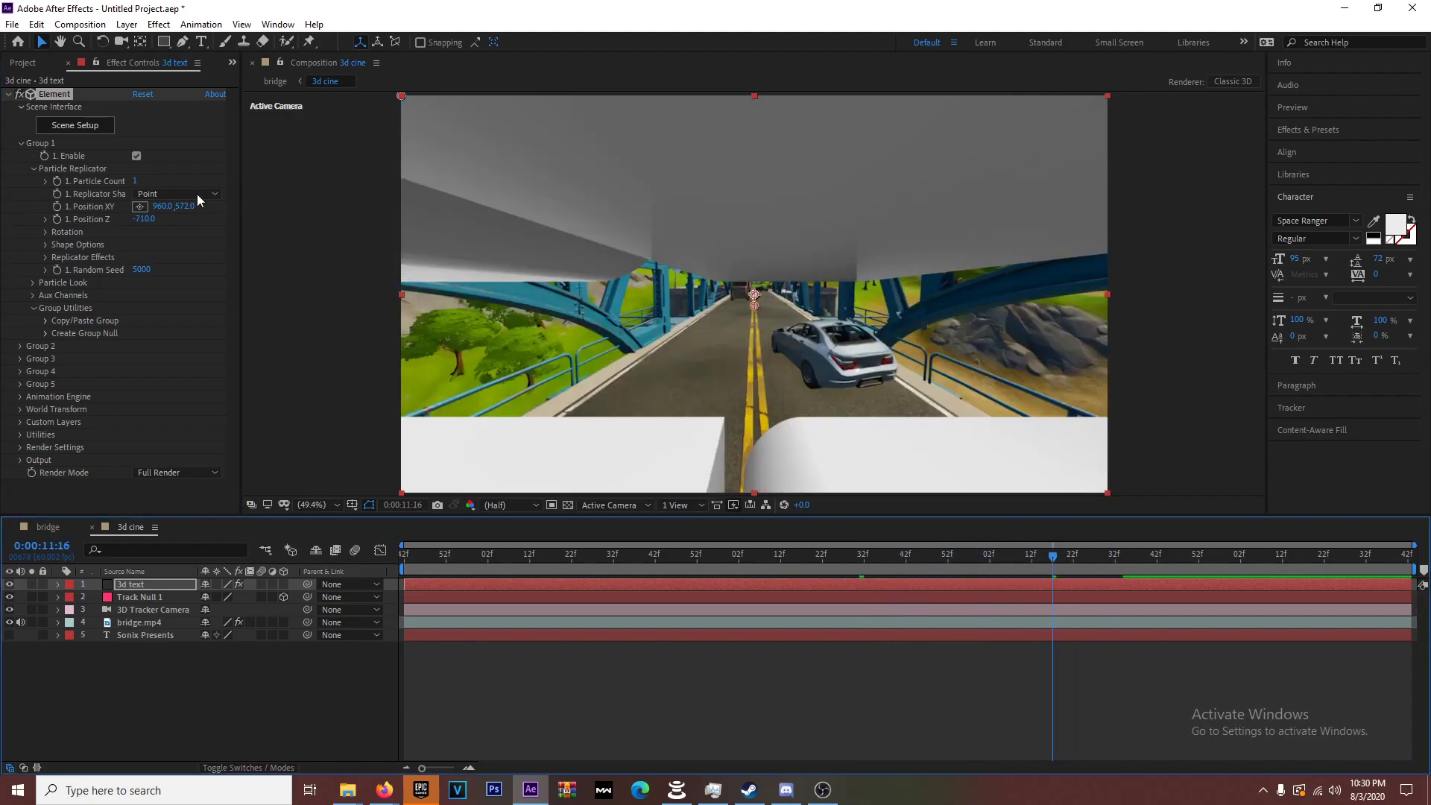
{"action": "left_click_drag", "start_coordinate": [185, 207], "coordinate": [113, 217]}
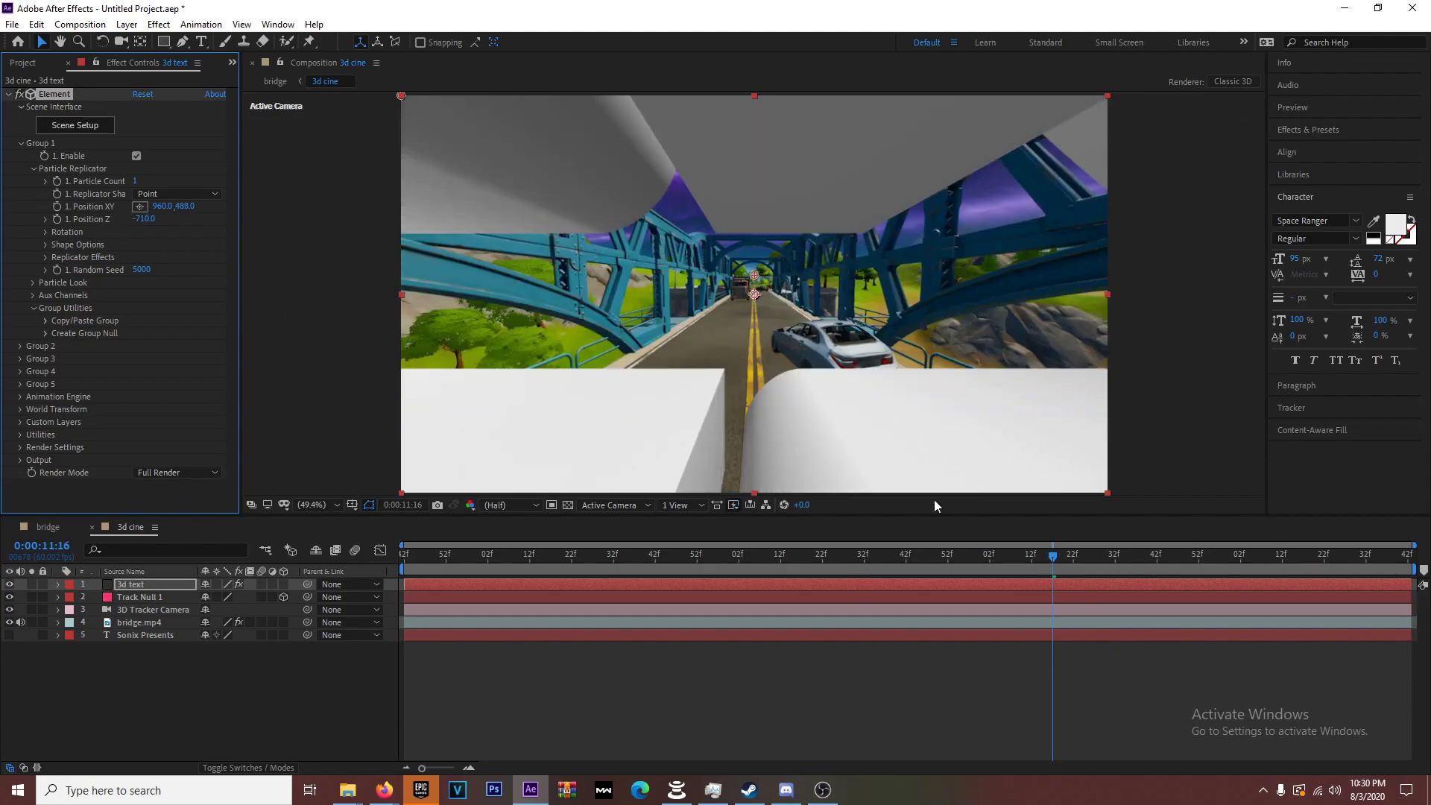
Step: Preview the shot from the start to check the text's tracking over the bridge
{"action": "left_click_drag", "start_coordinate": [1128, 566], "coordinate": [421, 561]}
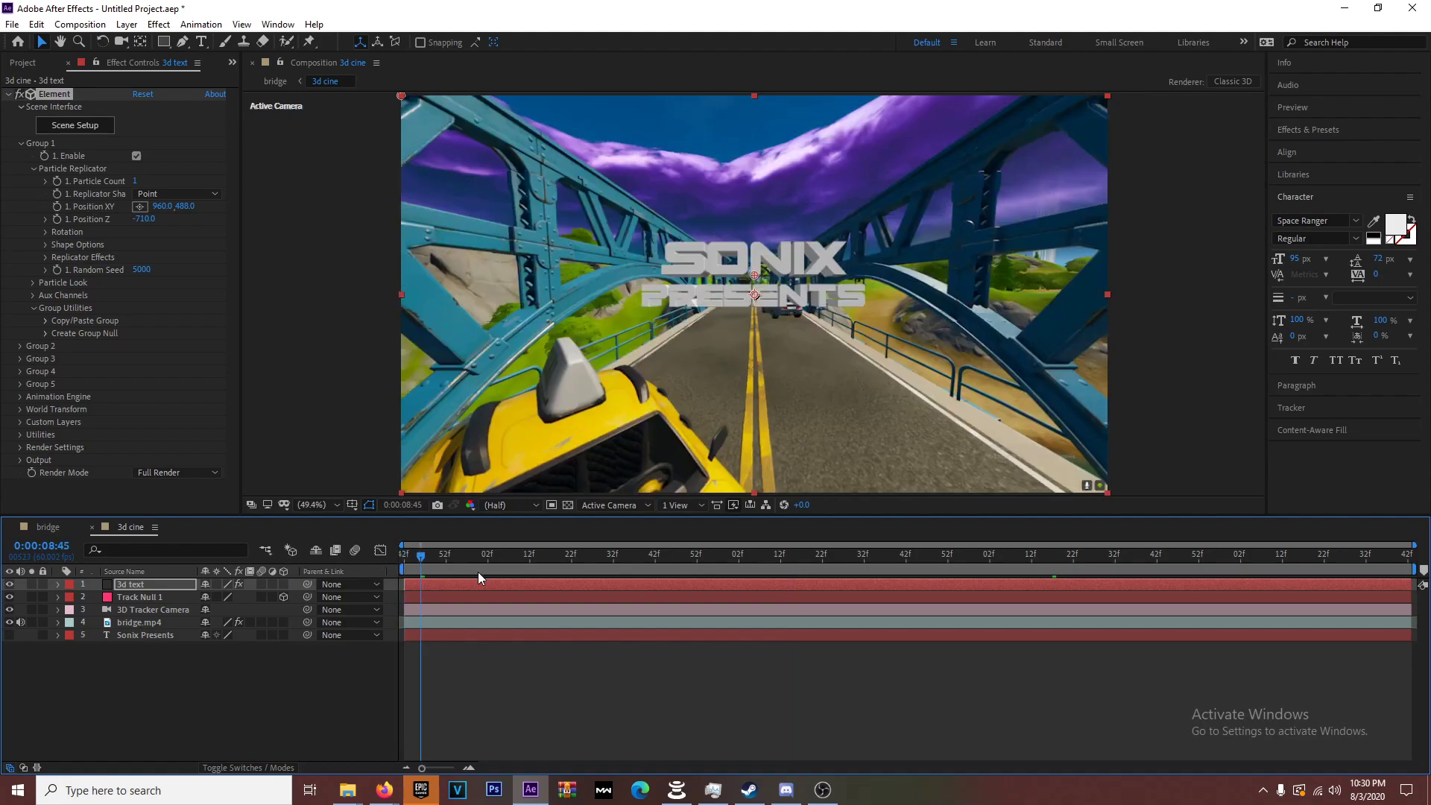
{"action": "key", "text": "space"}
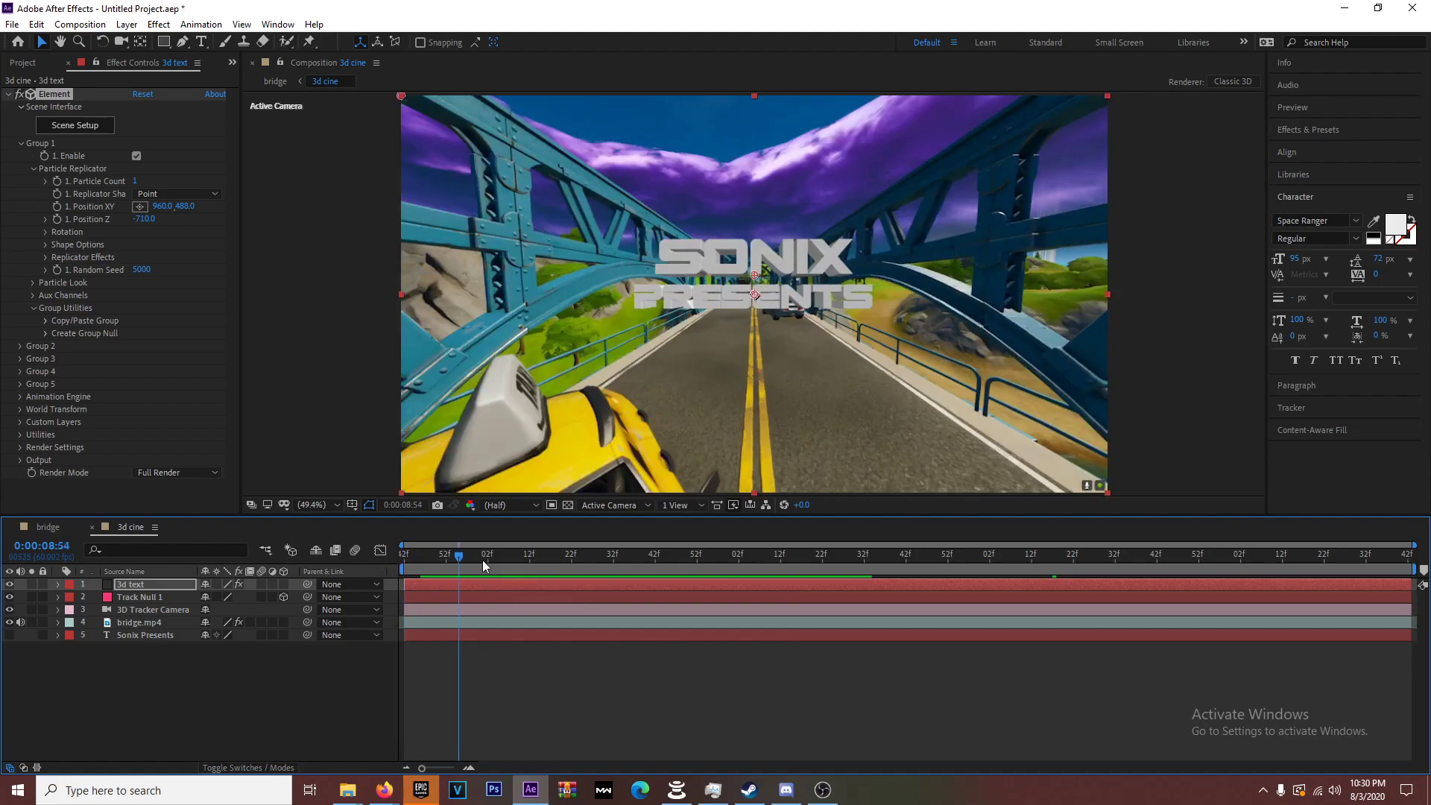
{"action": "left_click_drag", "start_coordinate": [482, 561], "coordinate": [308, 533]}
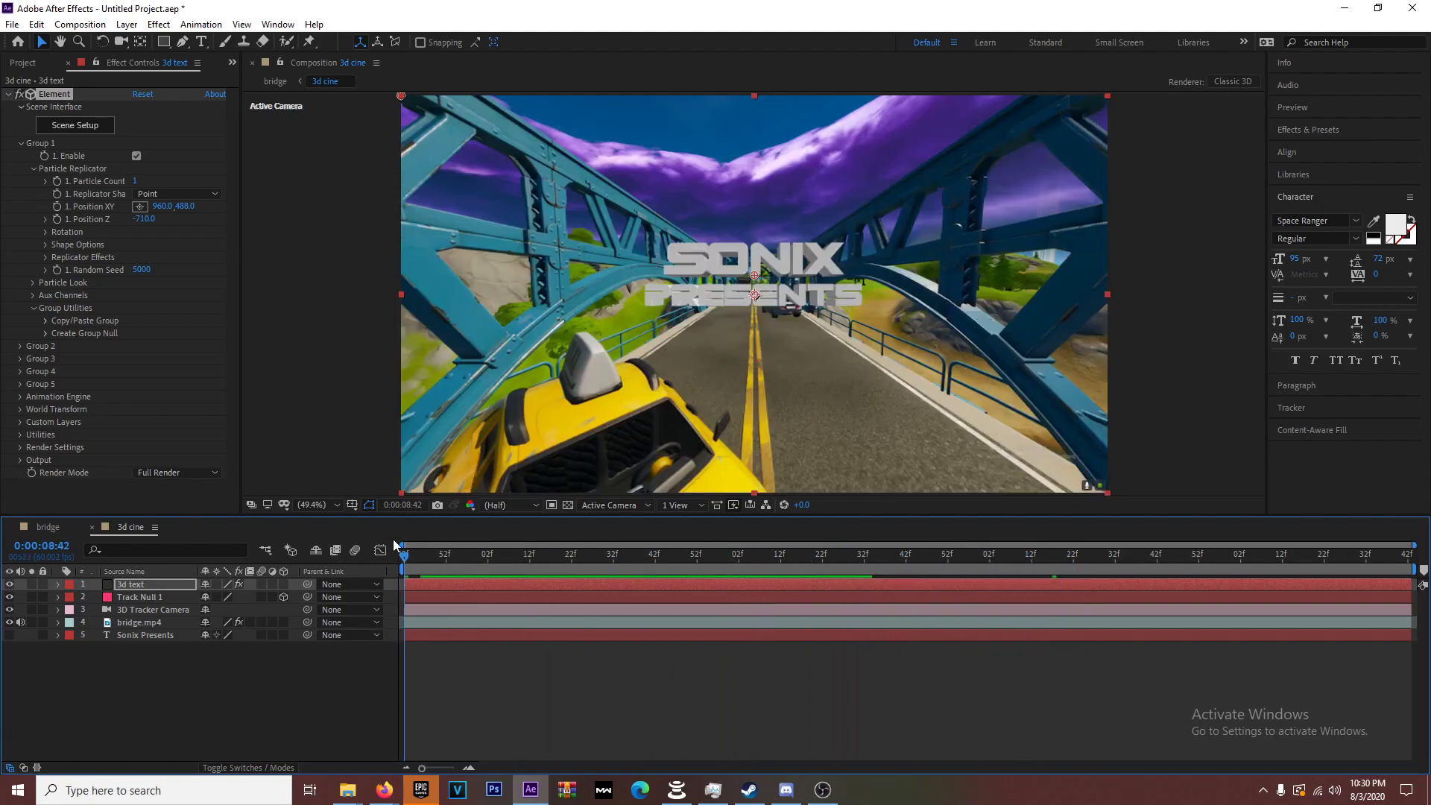